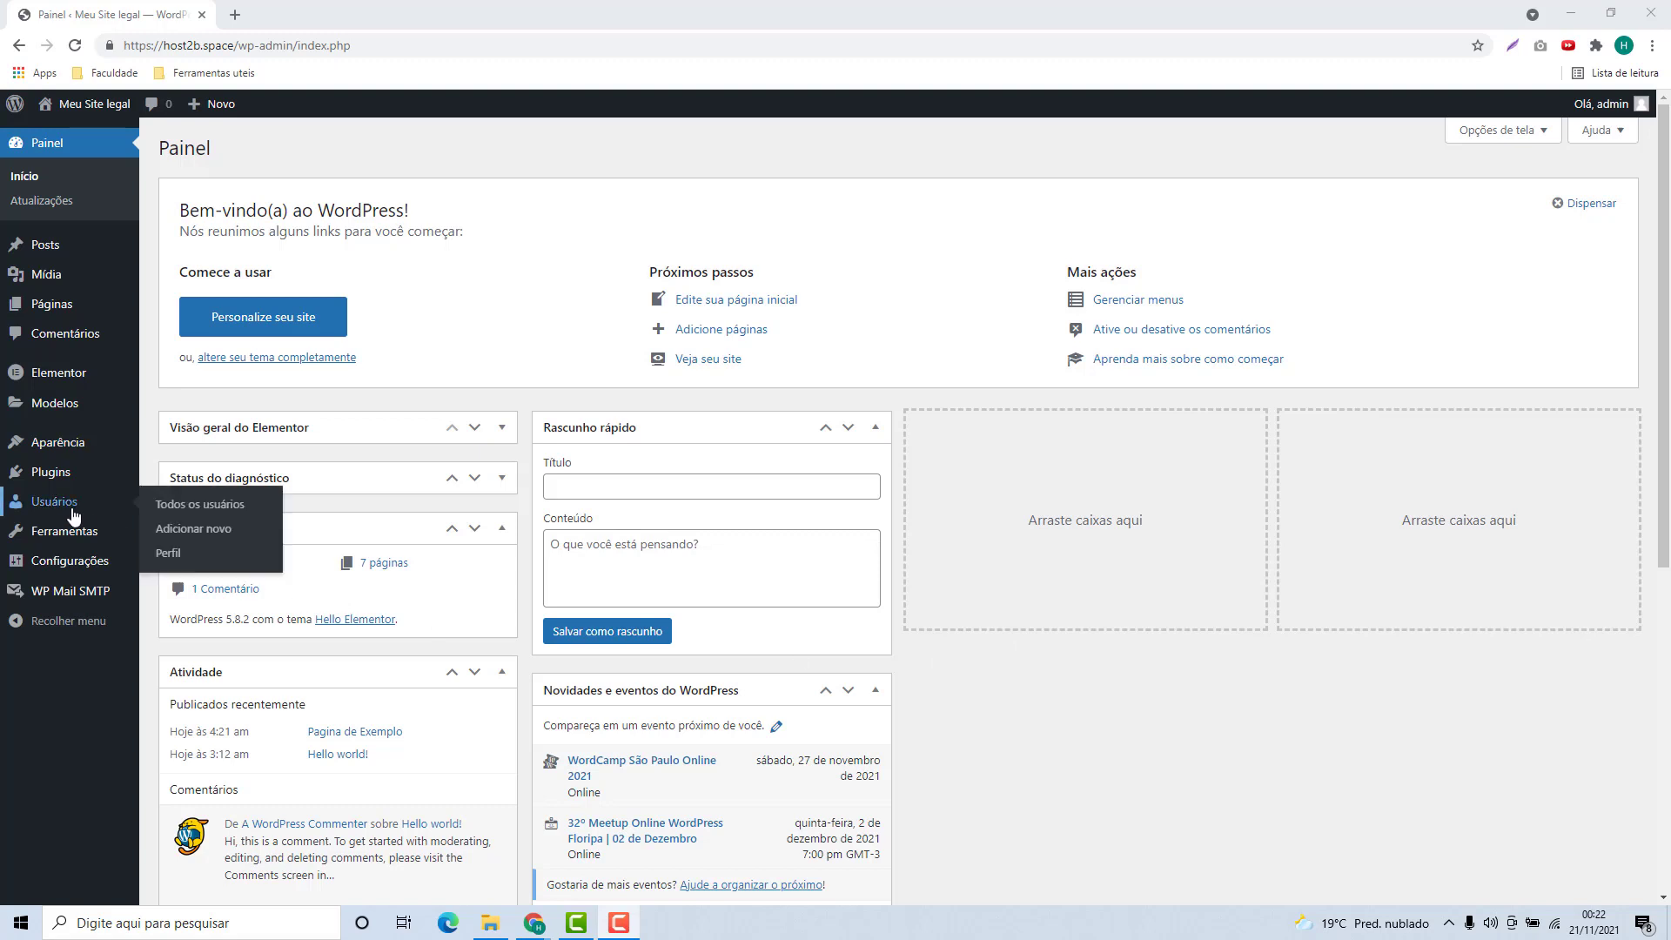
# Open the installed Plugins page from the admin sidebar
pyautogui.click(45, 477)
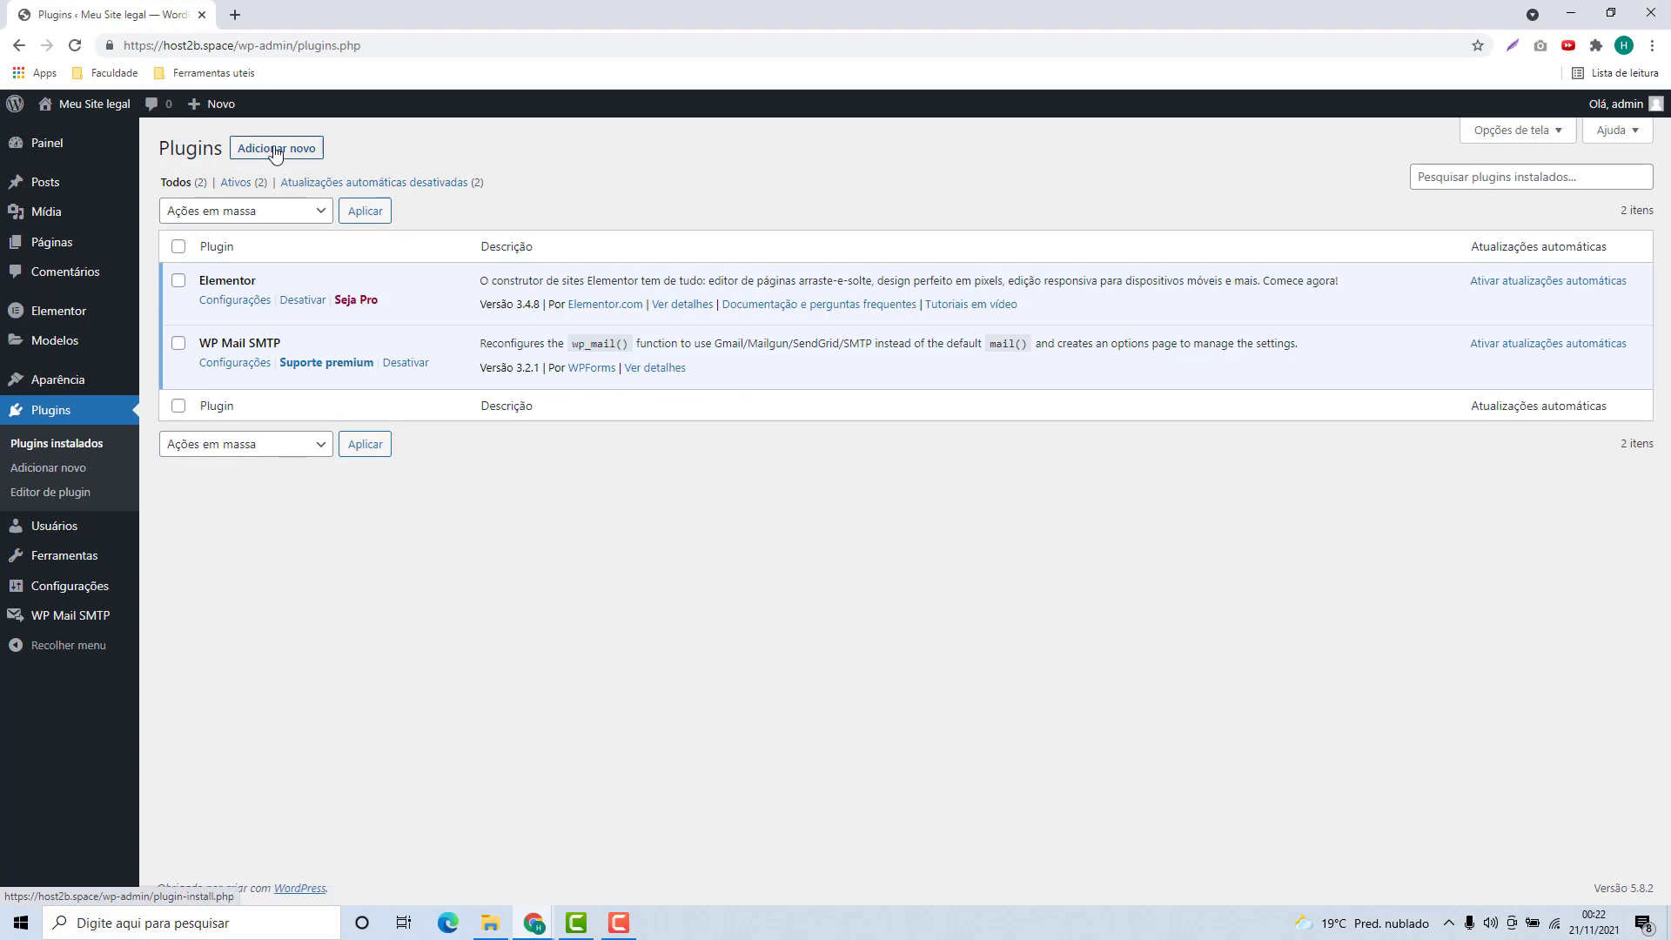
# Search the plugin directory for WPForms, then install and activate Contact Form by WPForms
pyautogui.click(276, 150)
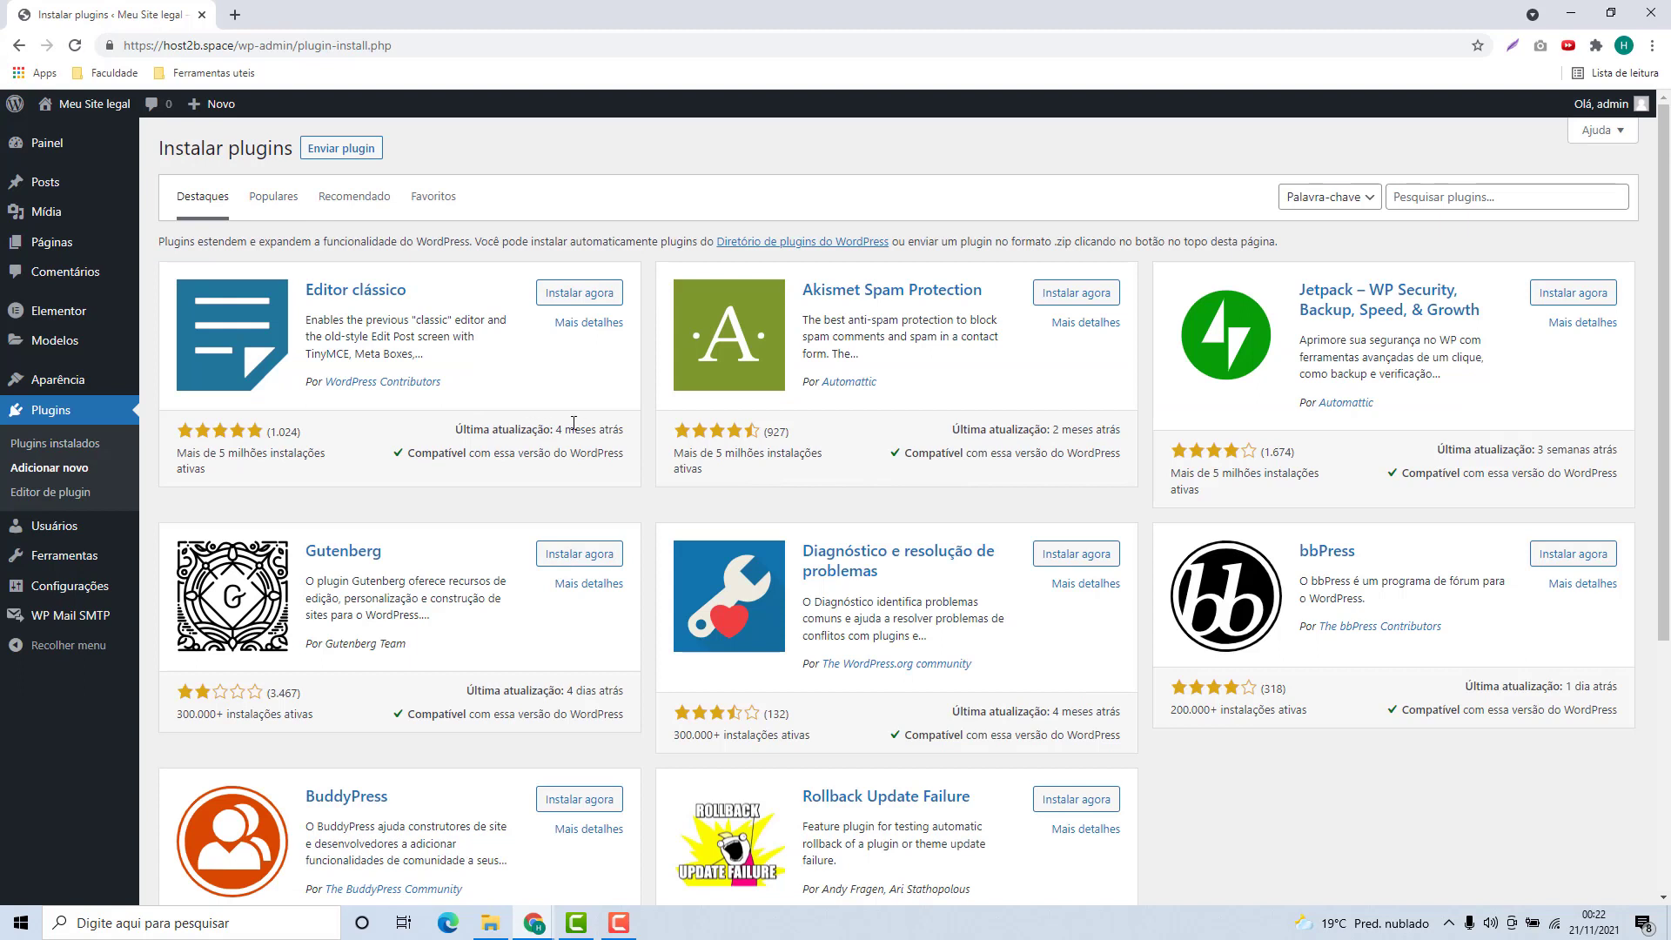
pyautogui.click(1414, 199)
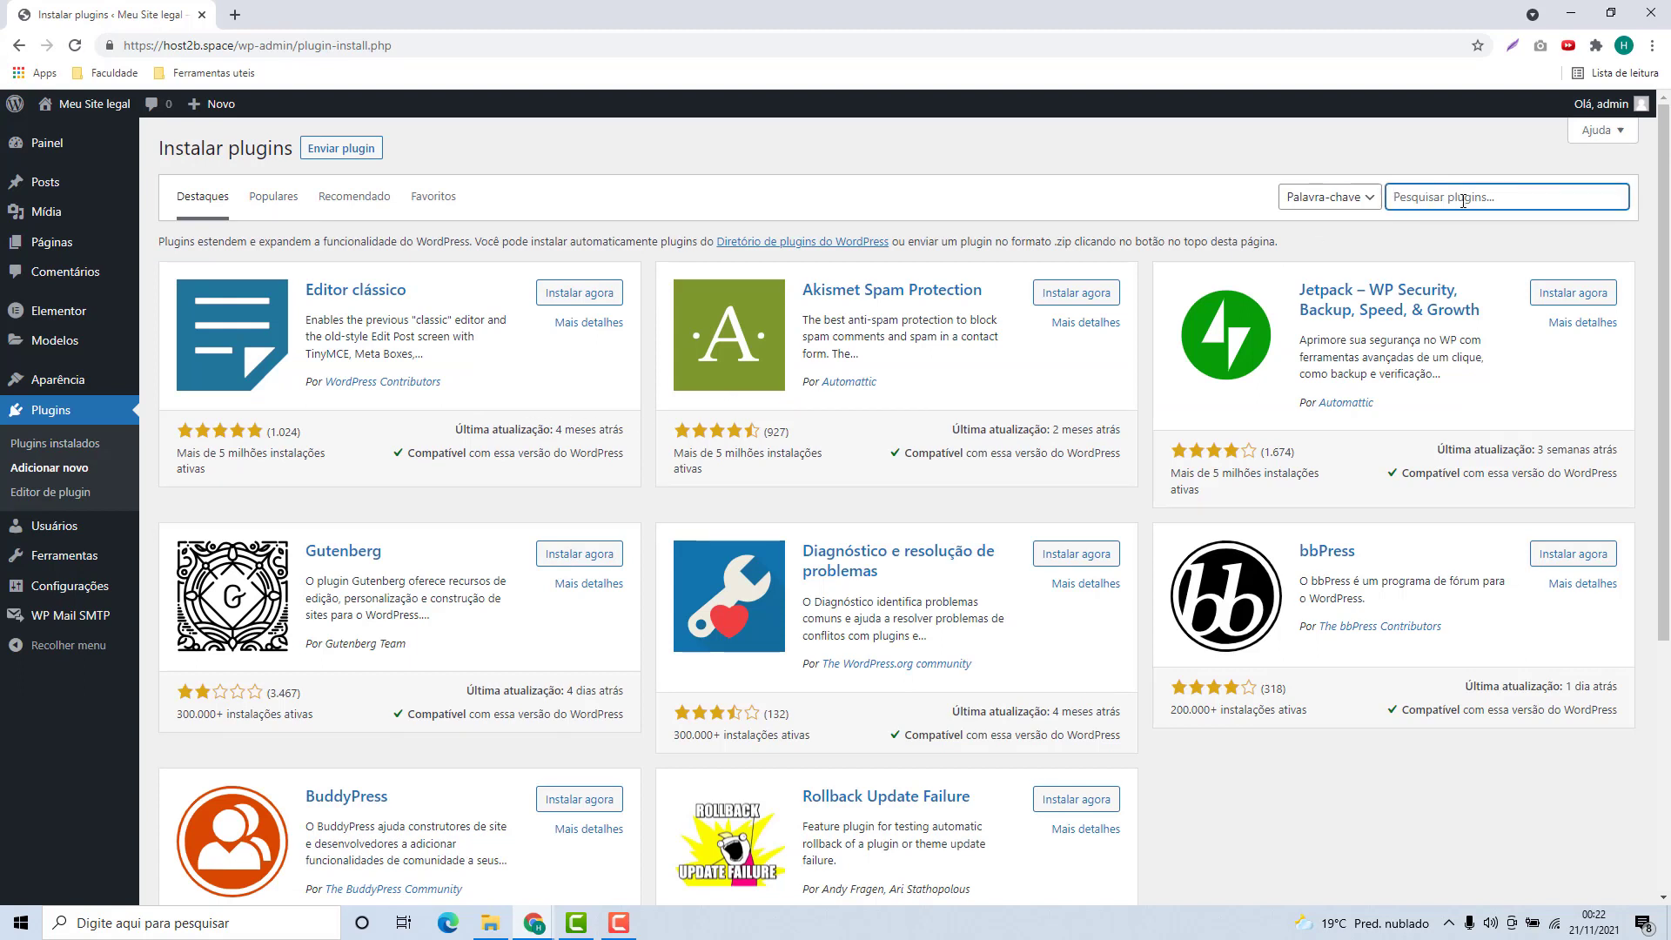
pyautogui.write('WPForms')
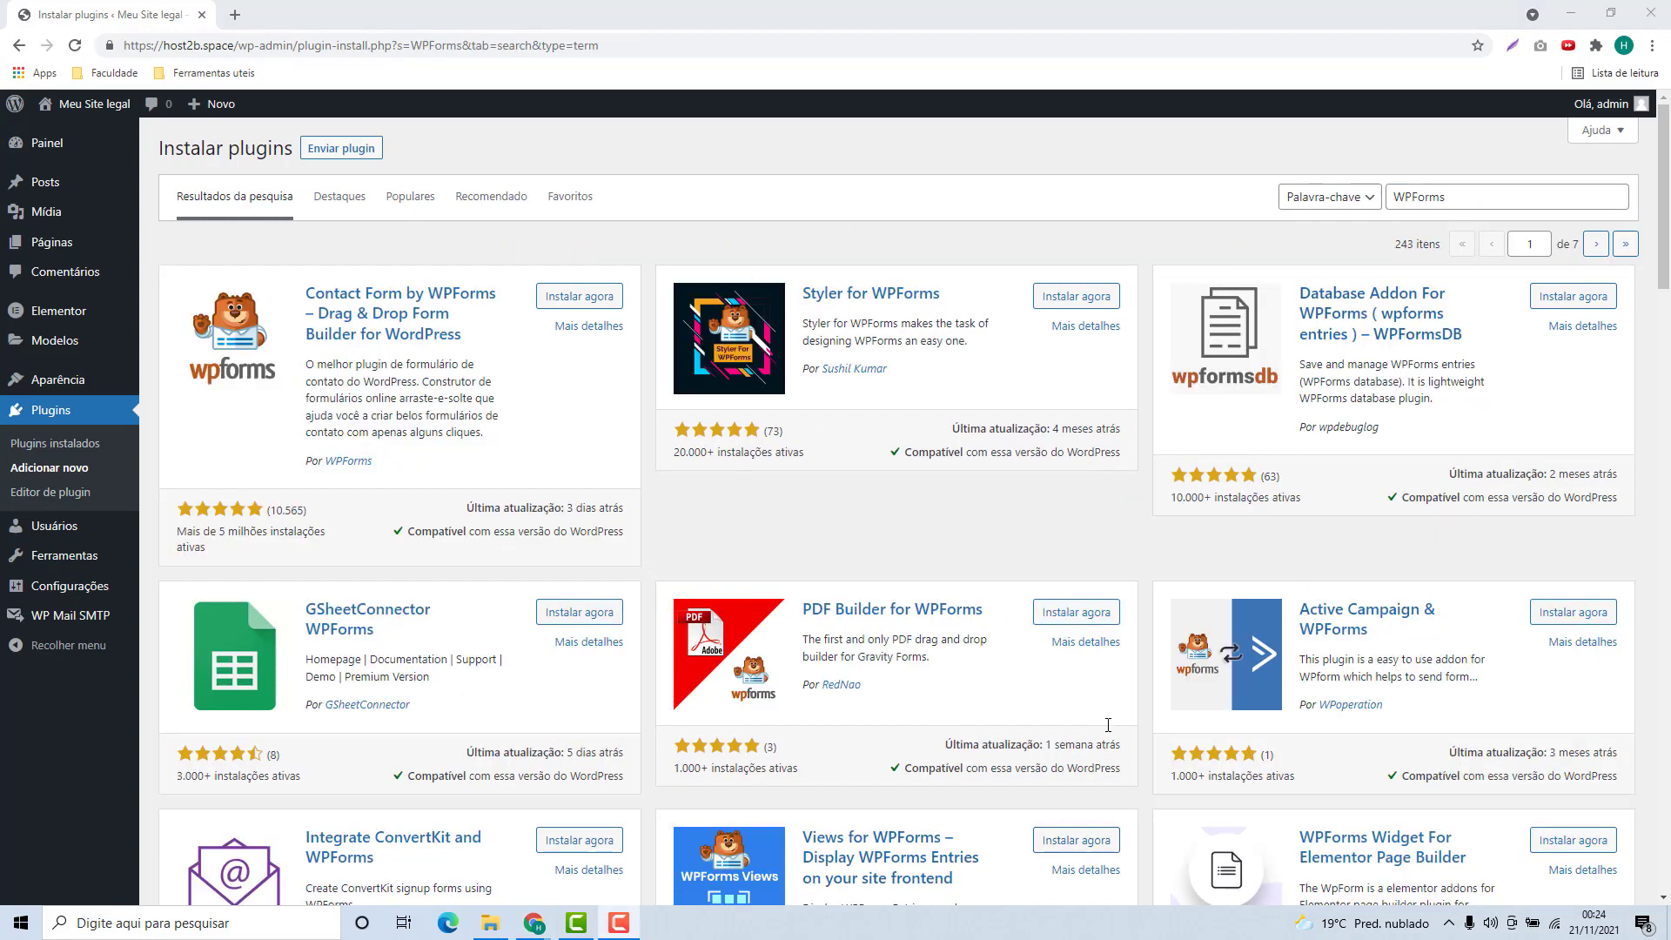
pyautogui.scroll(-2, 883, 613)
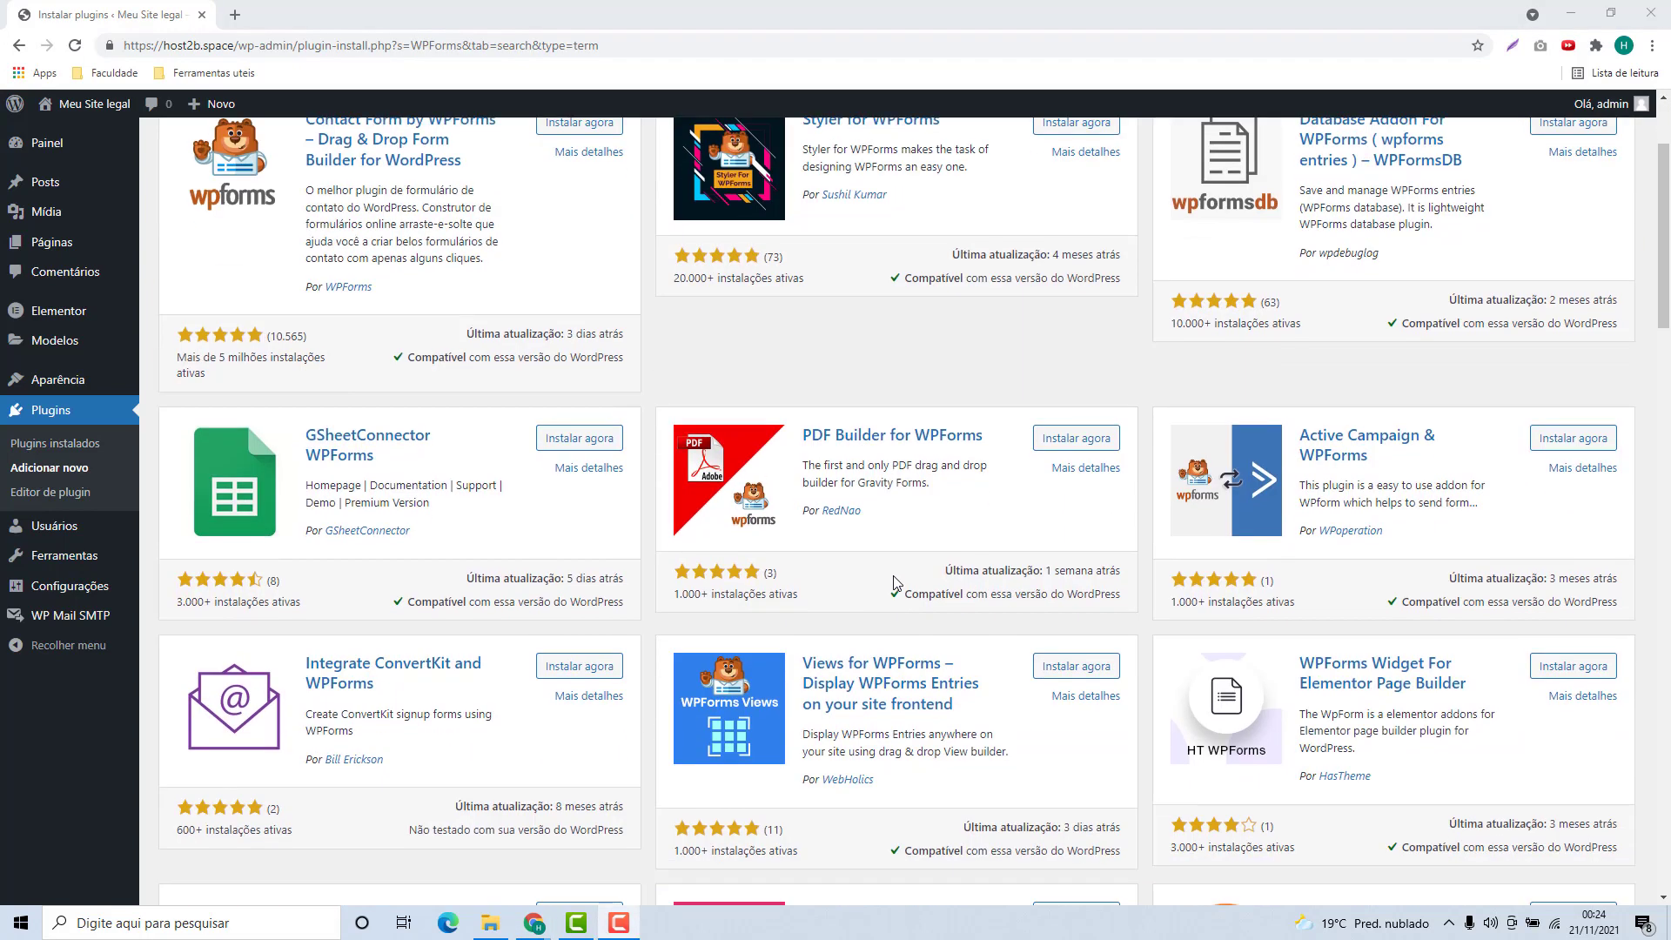
pyautogui.scroll(2, 897, 583)
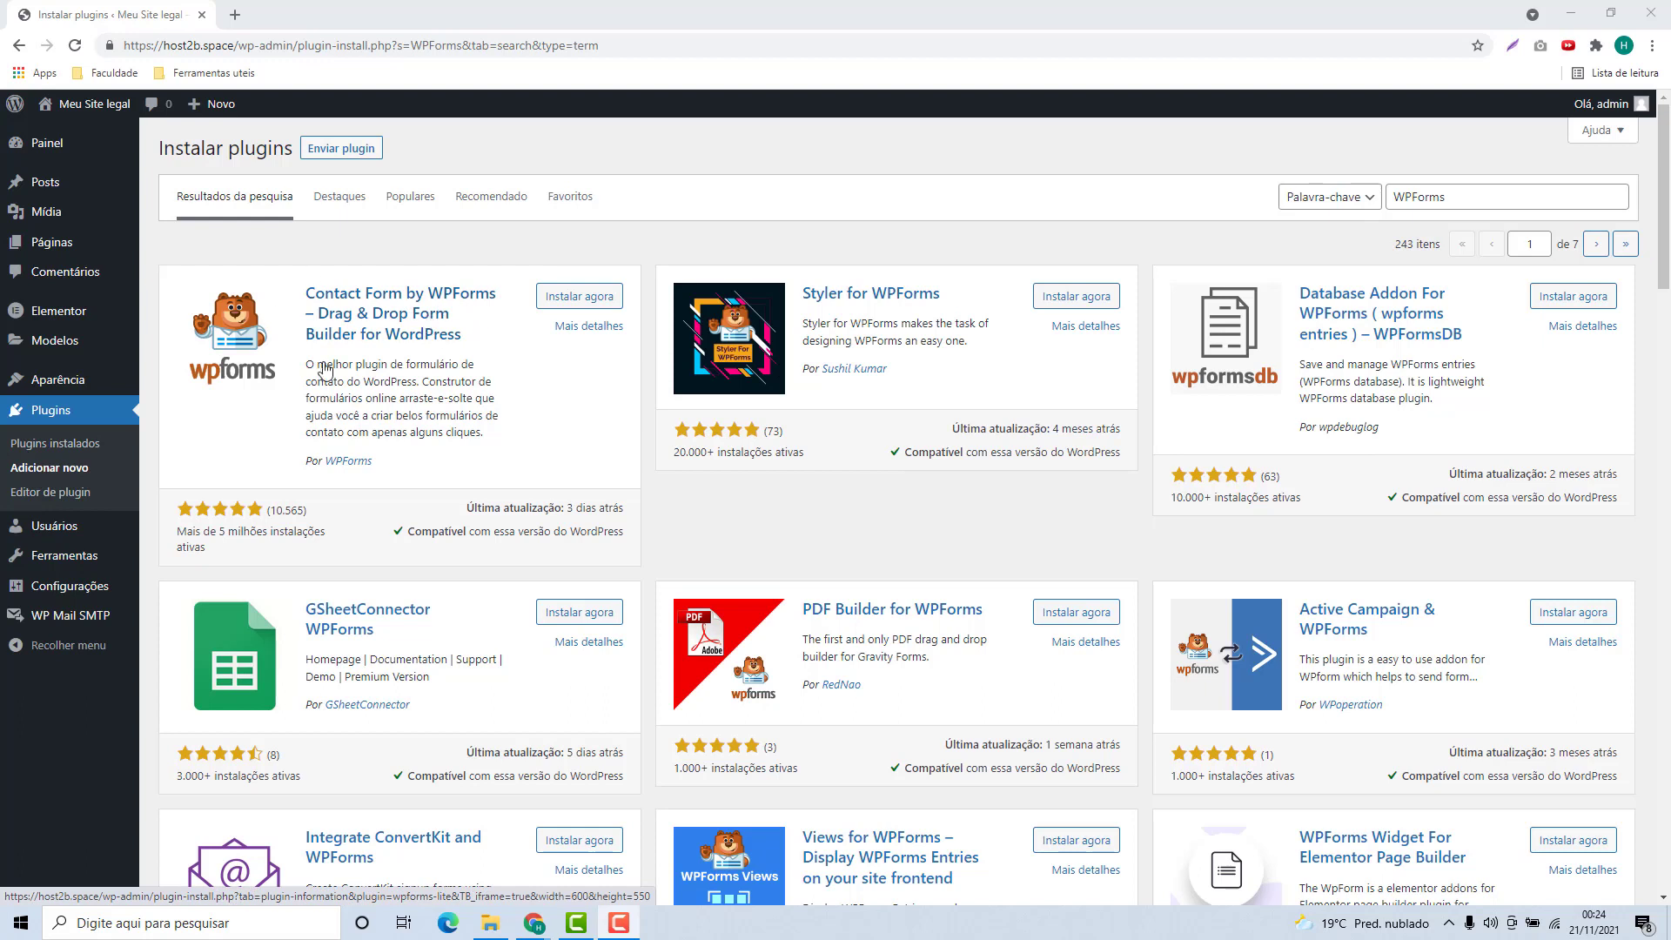
pyautogui.click(582, 296)
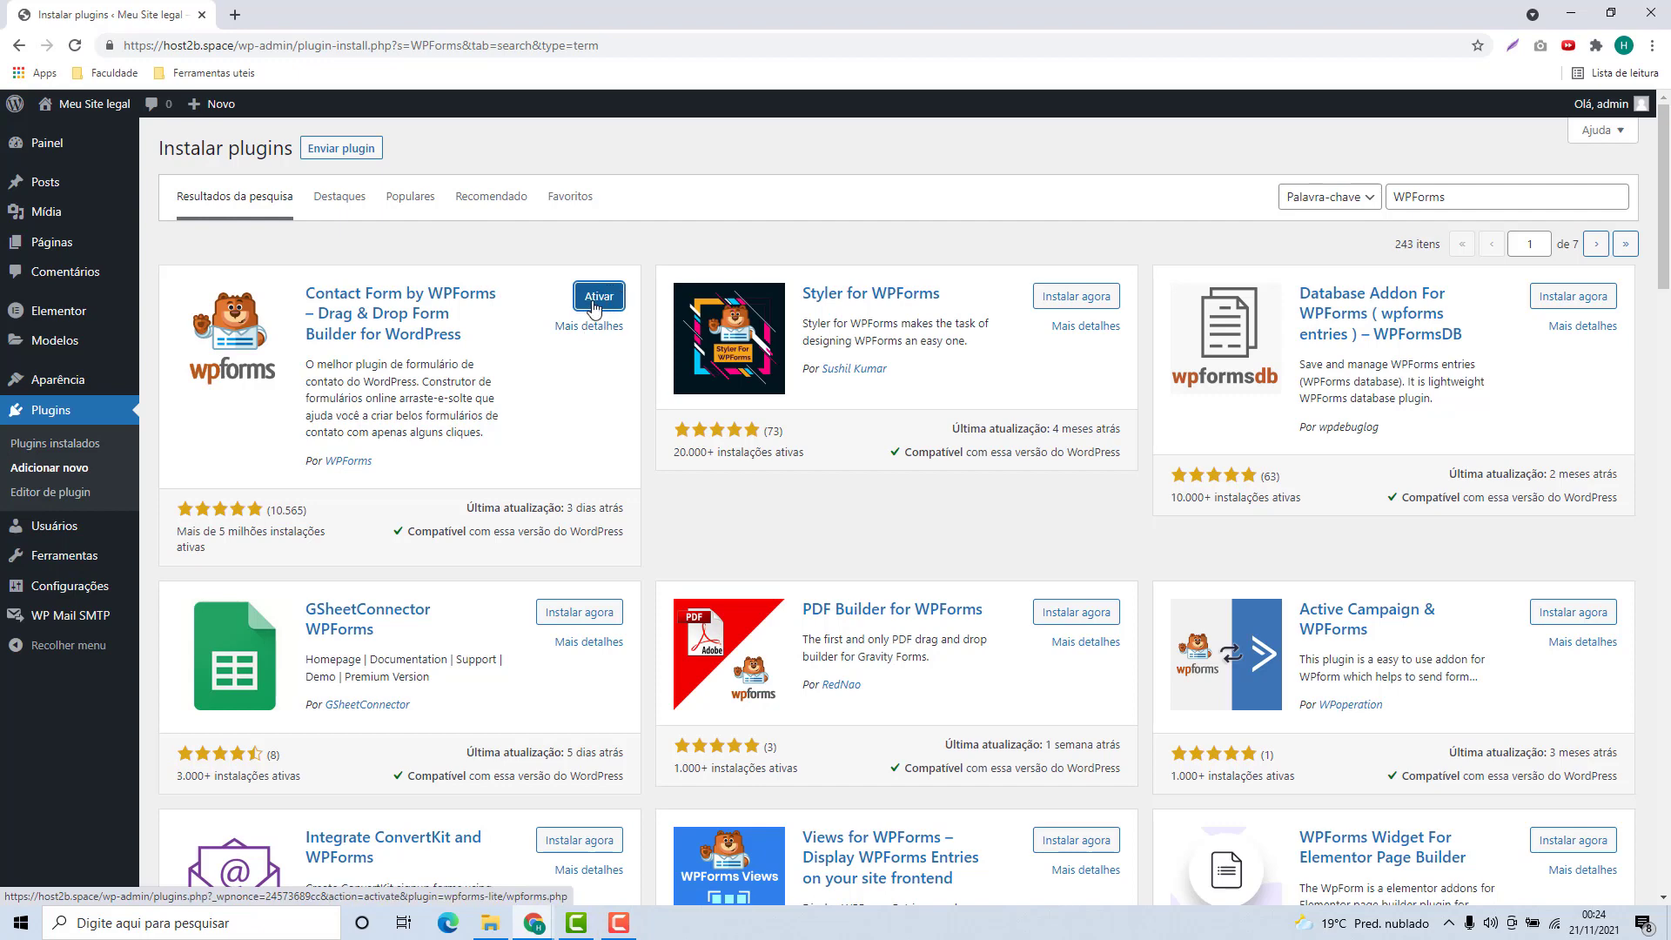
pyautogui.click(594, 308)
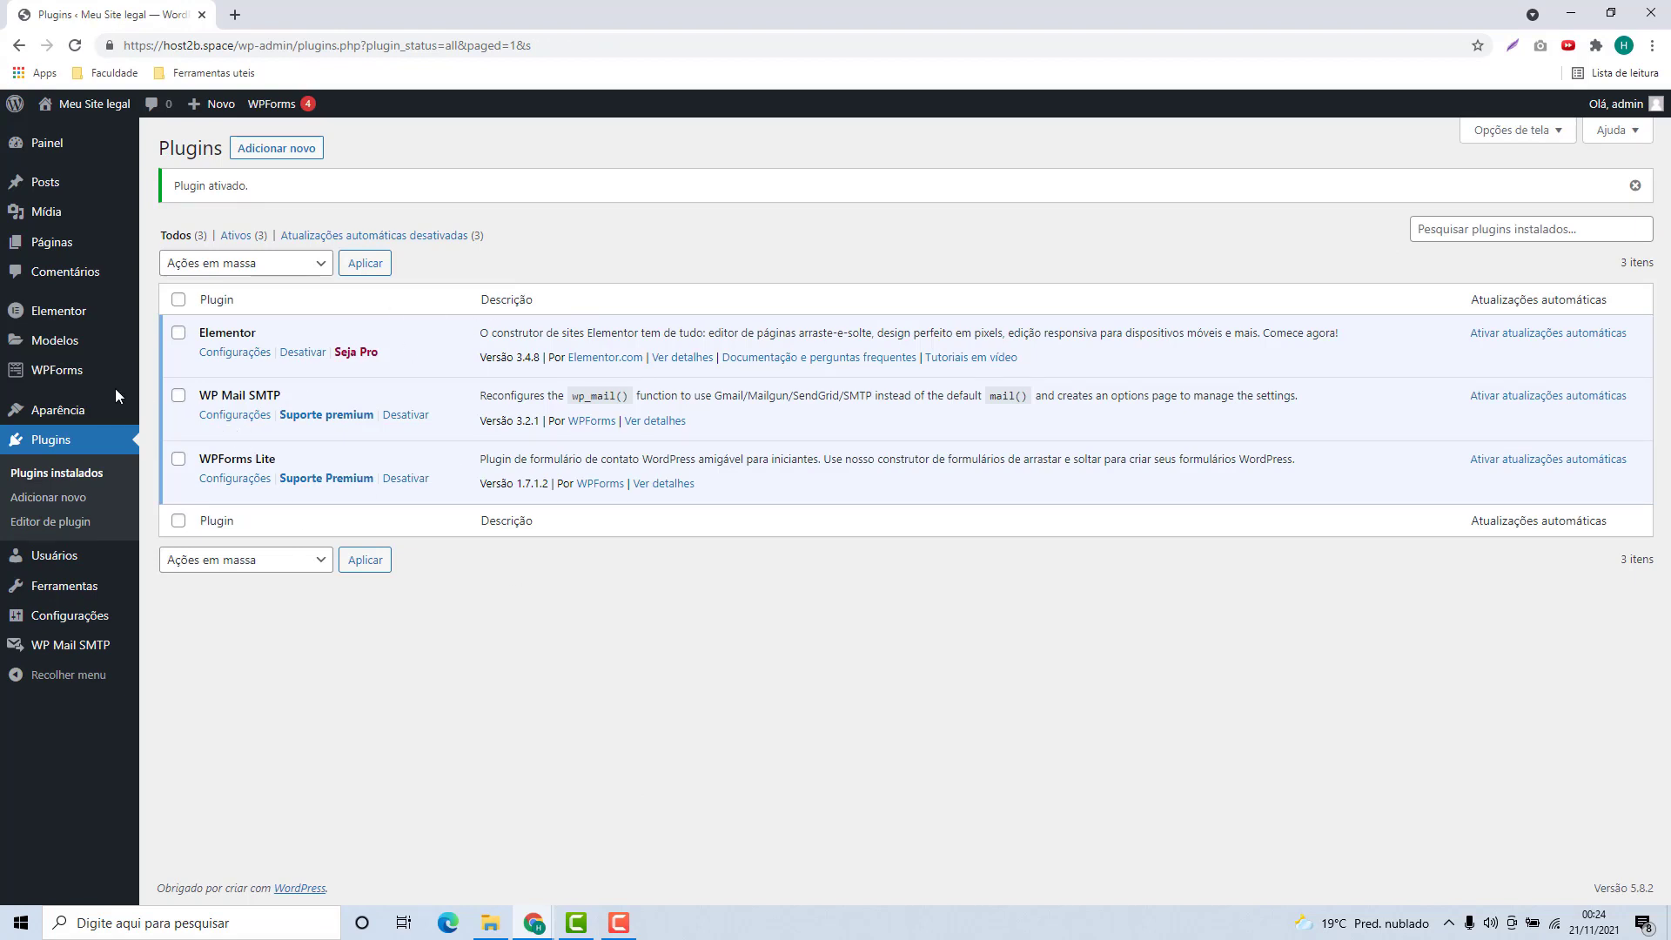
# Go to WPForms and start a new form with Adicionar Novo
pyautogui.moveTo(70, 379)
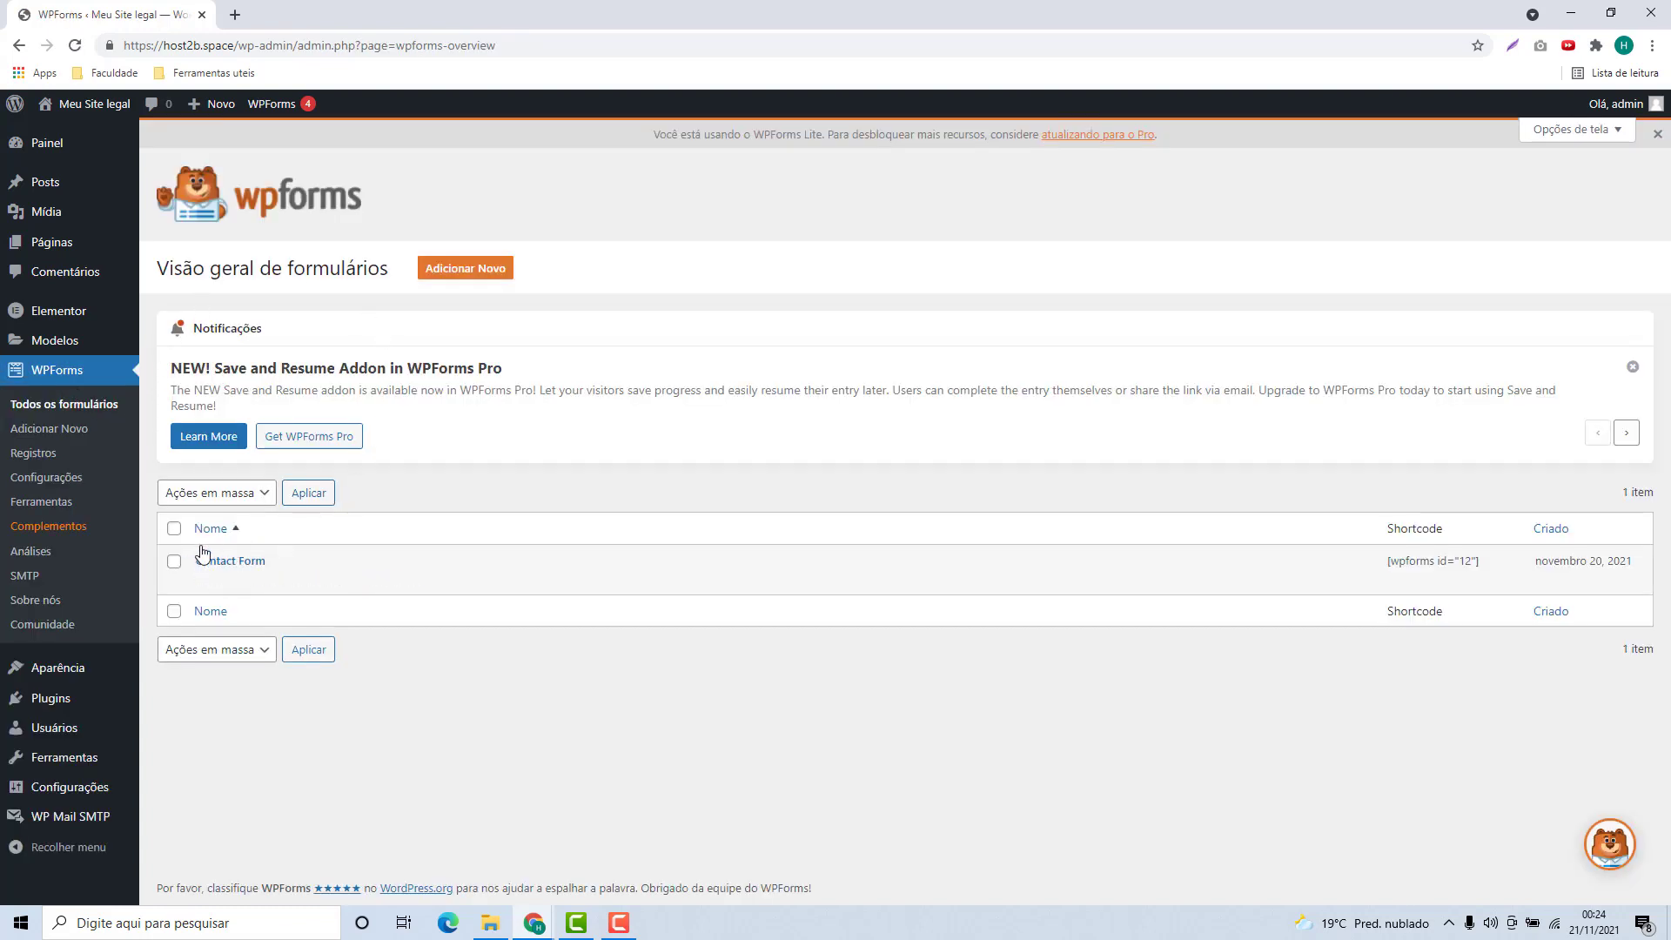
pyautogui.moveTo(224, 561)
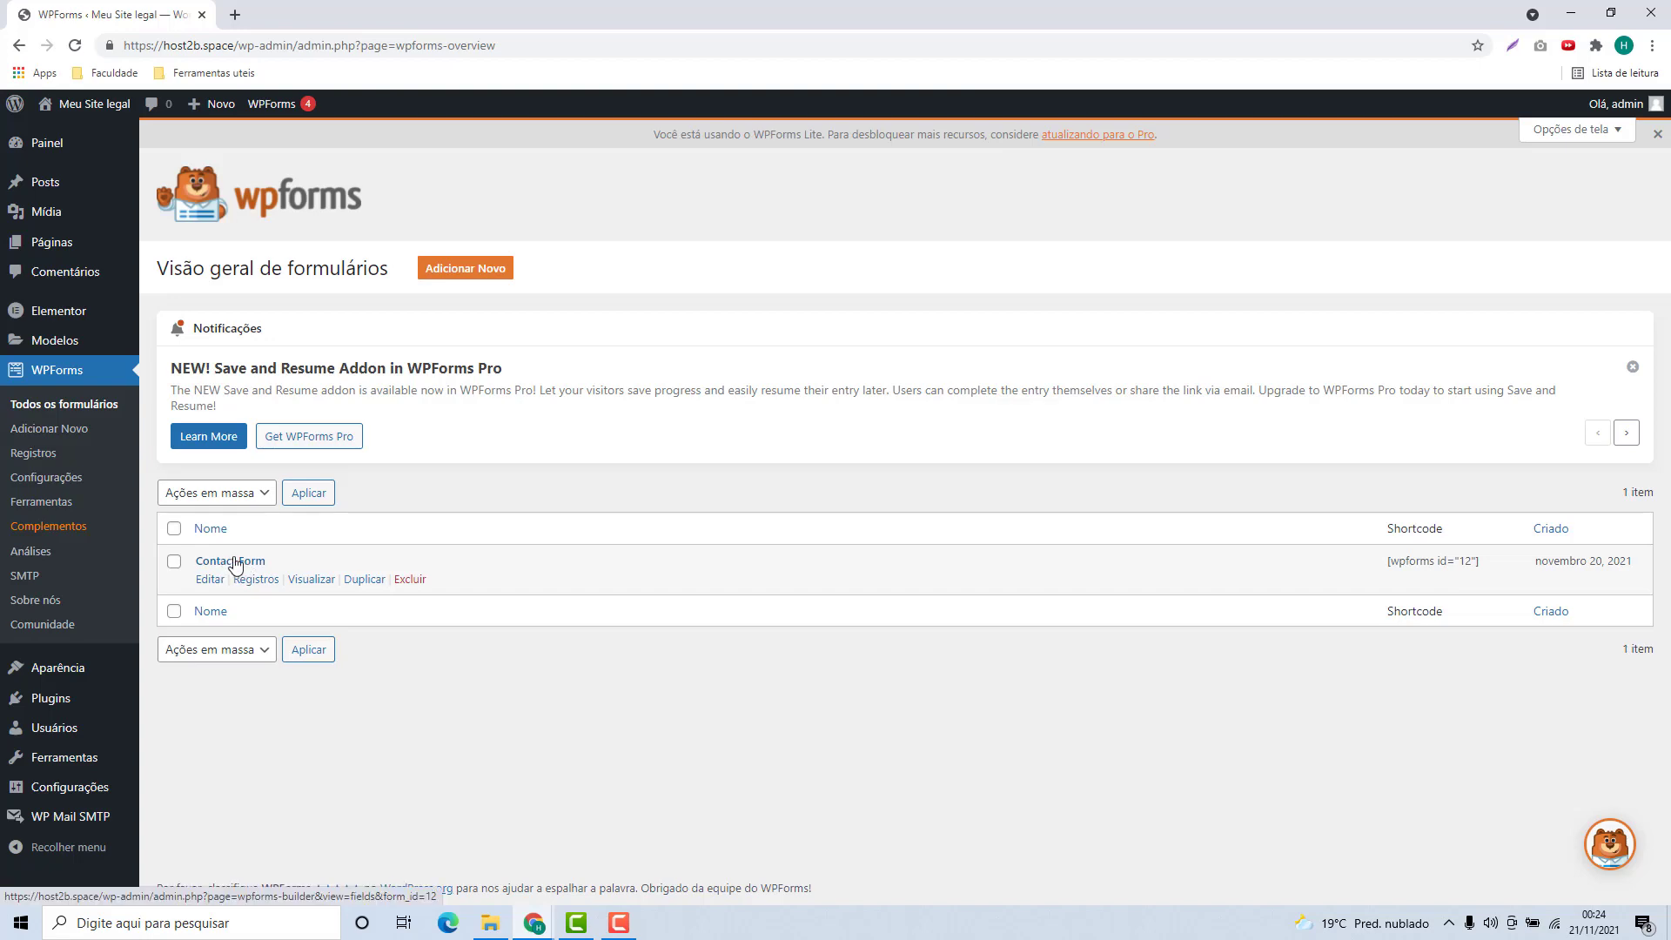
pyautogui.click(459, 277)
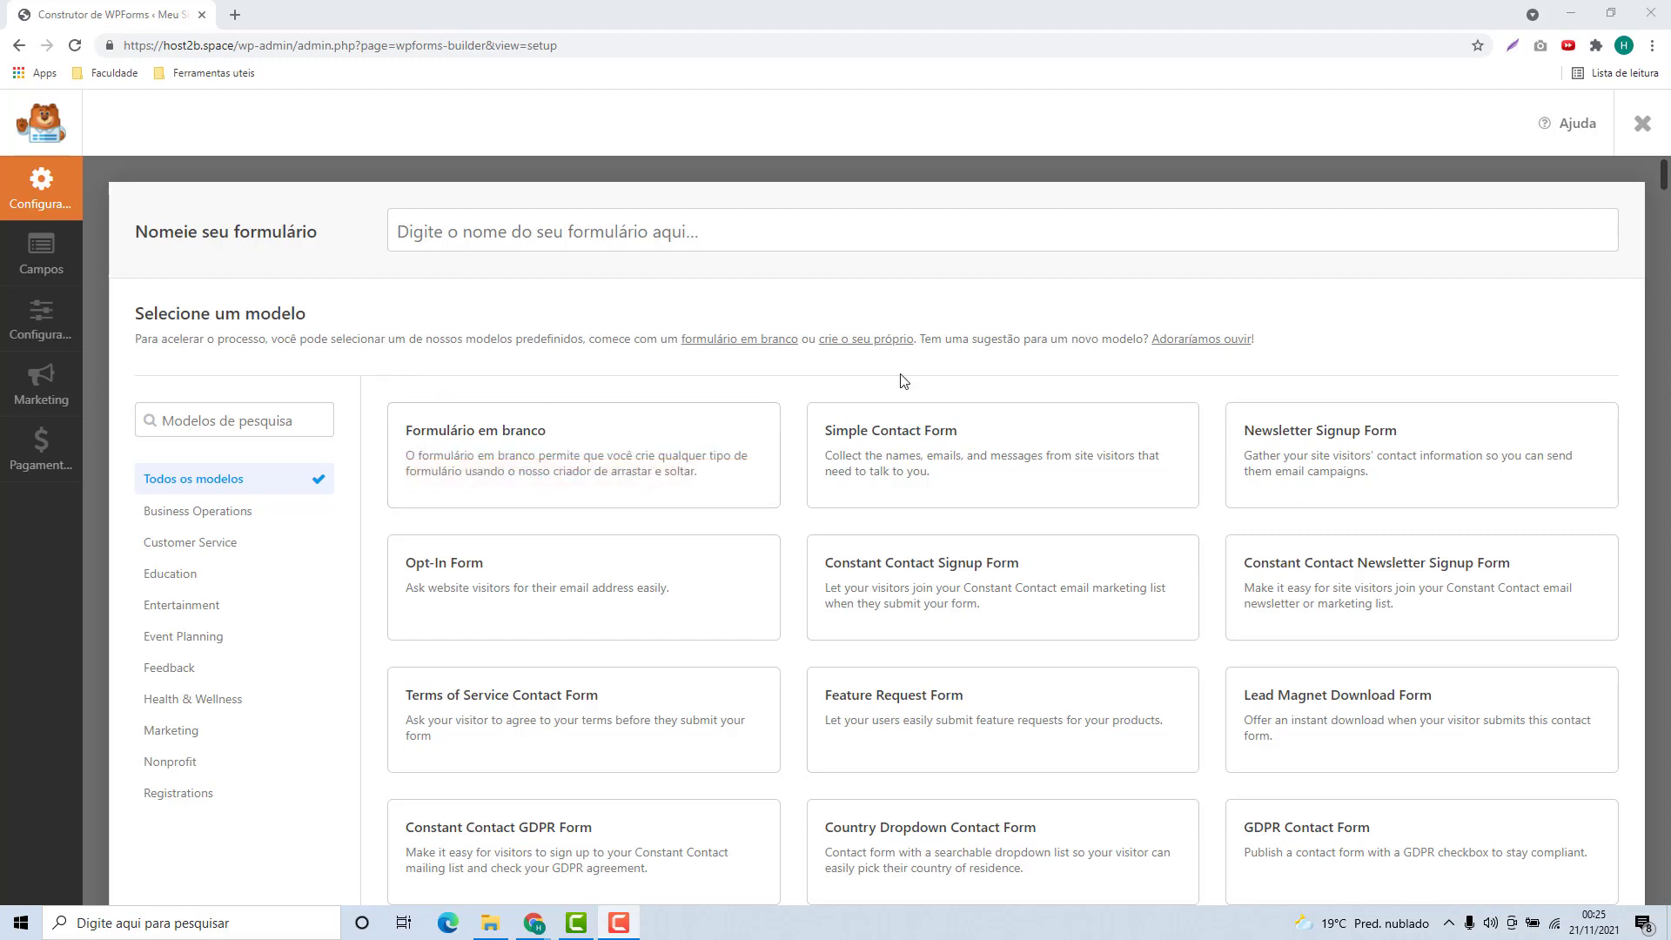
pyautogui.moveTo(827, 453)
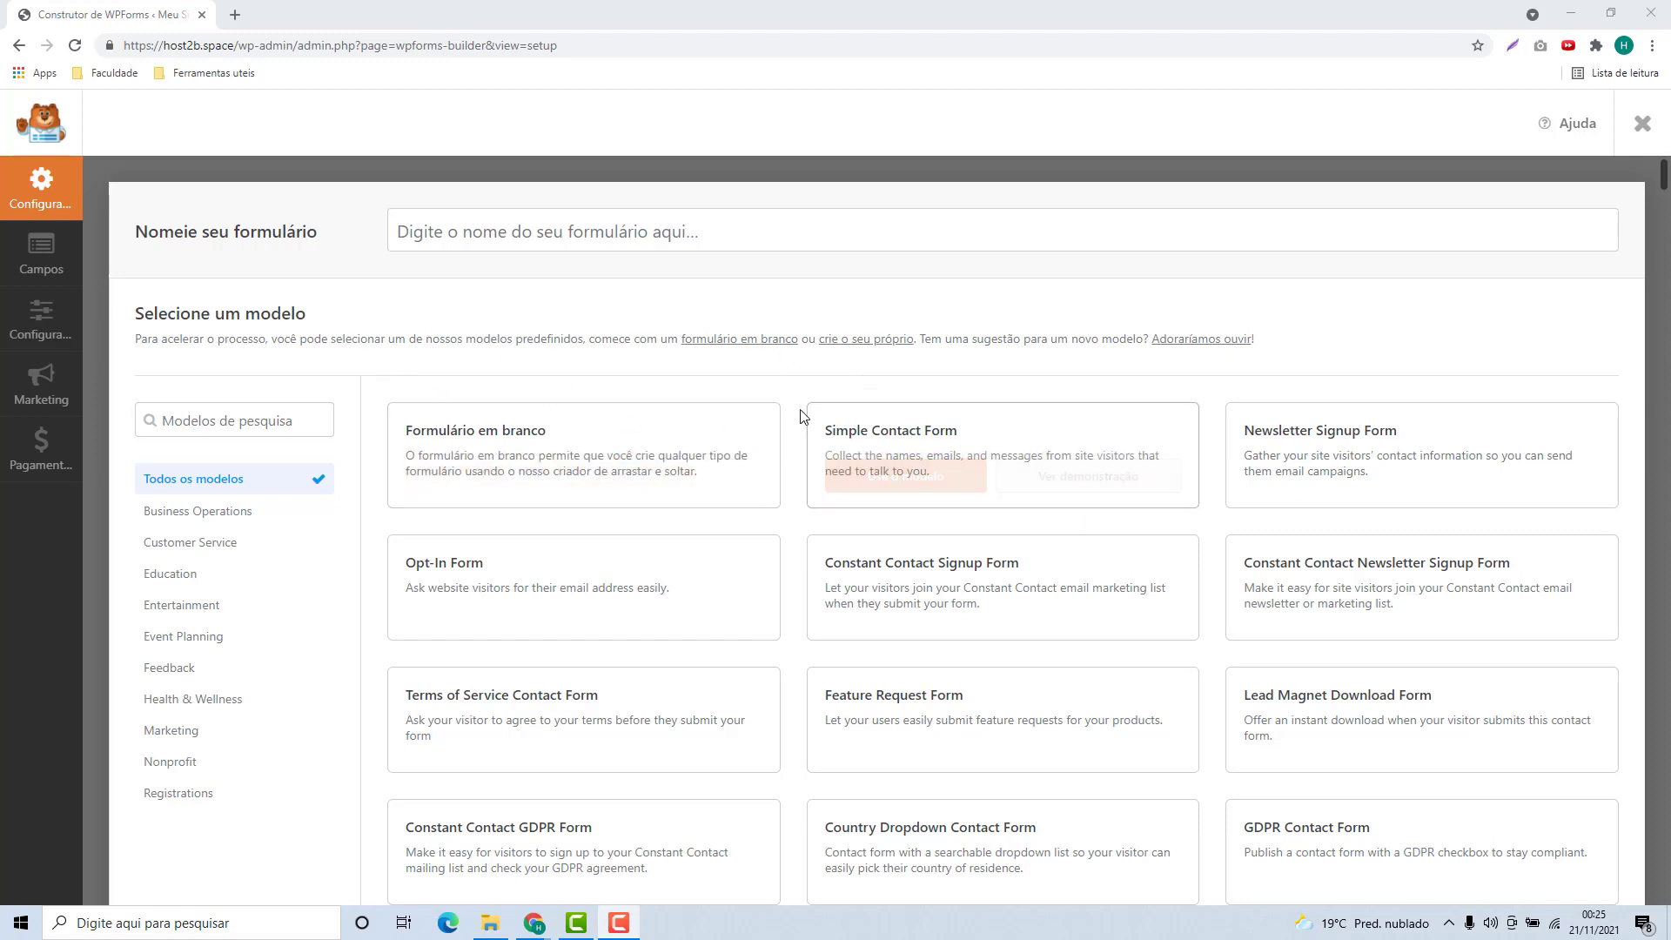
# Name the form 'Contato com o Host2b' and browse the template list down and back up
pyautogui.click(461, 244)
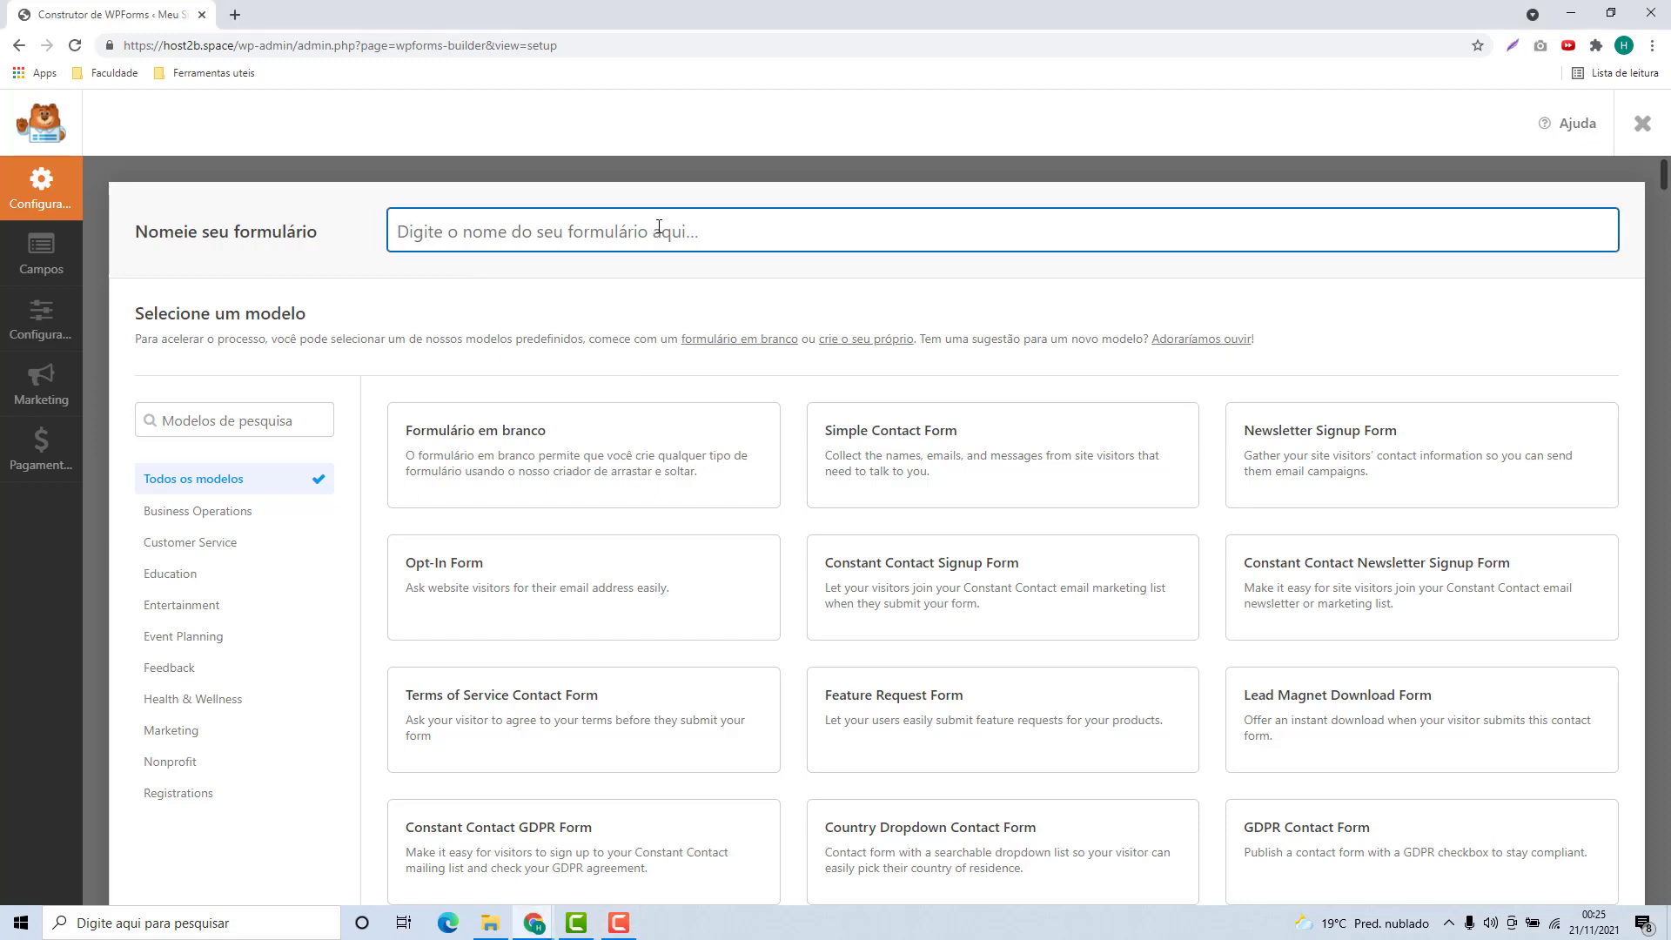
pyautogui.write('Contato com o Host2b')
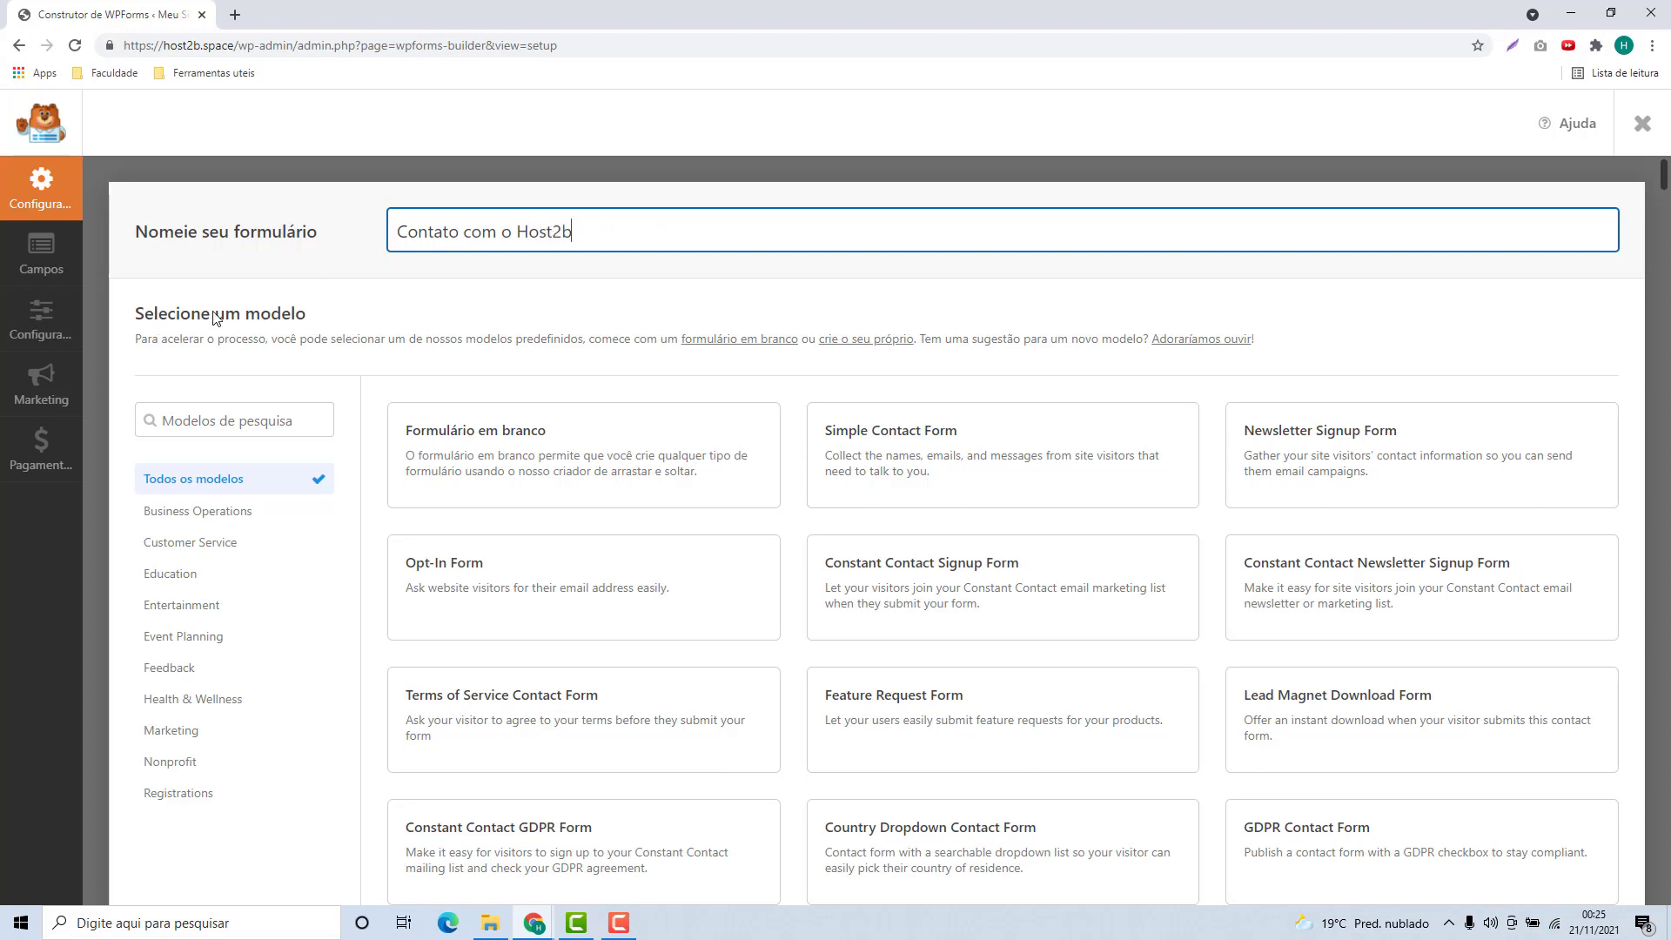
pyautogui.scroll(-7, 801, 470)
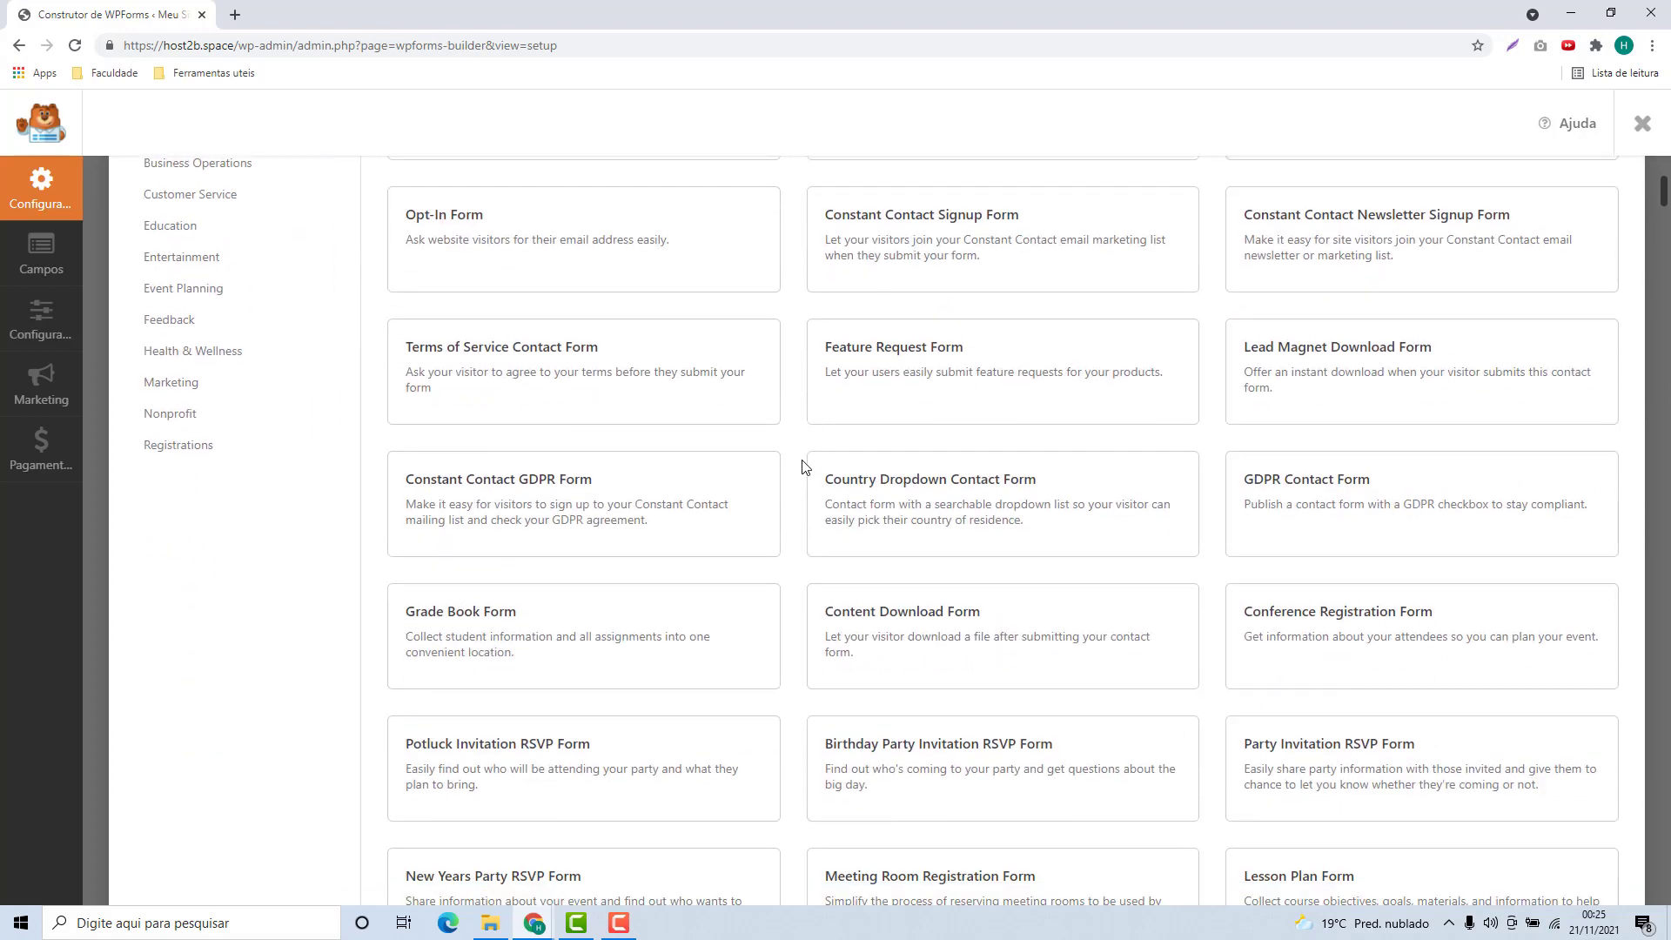
pyautogui.scroll(-1, 797, 464)
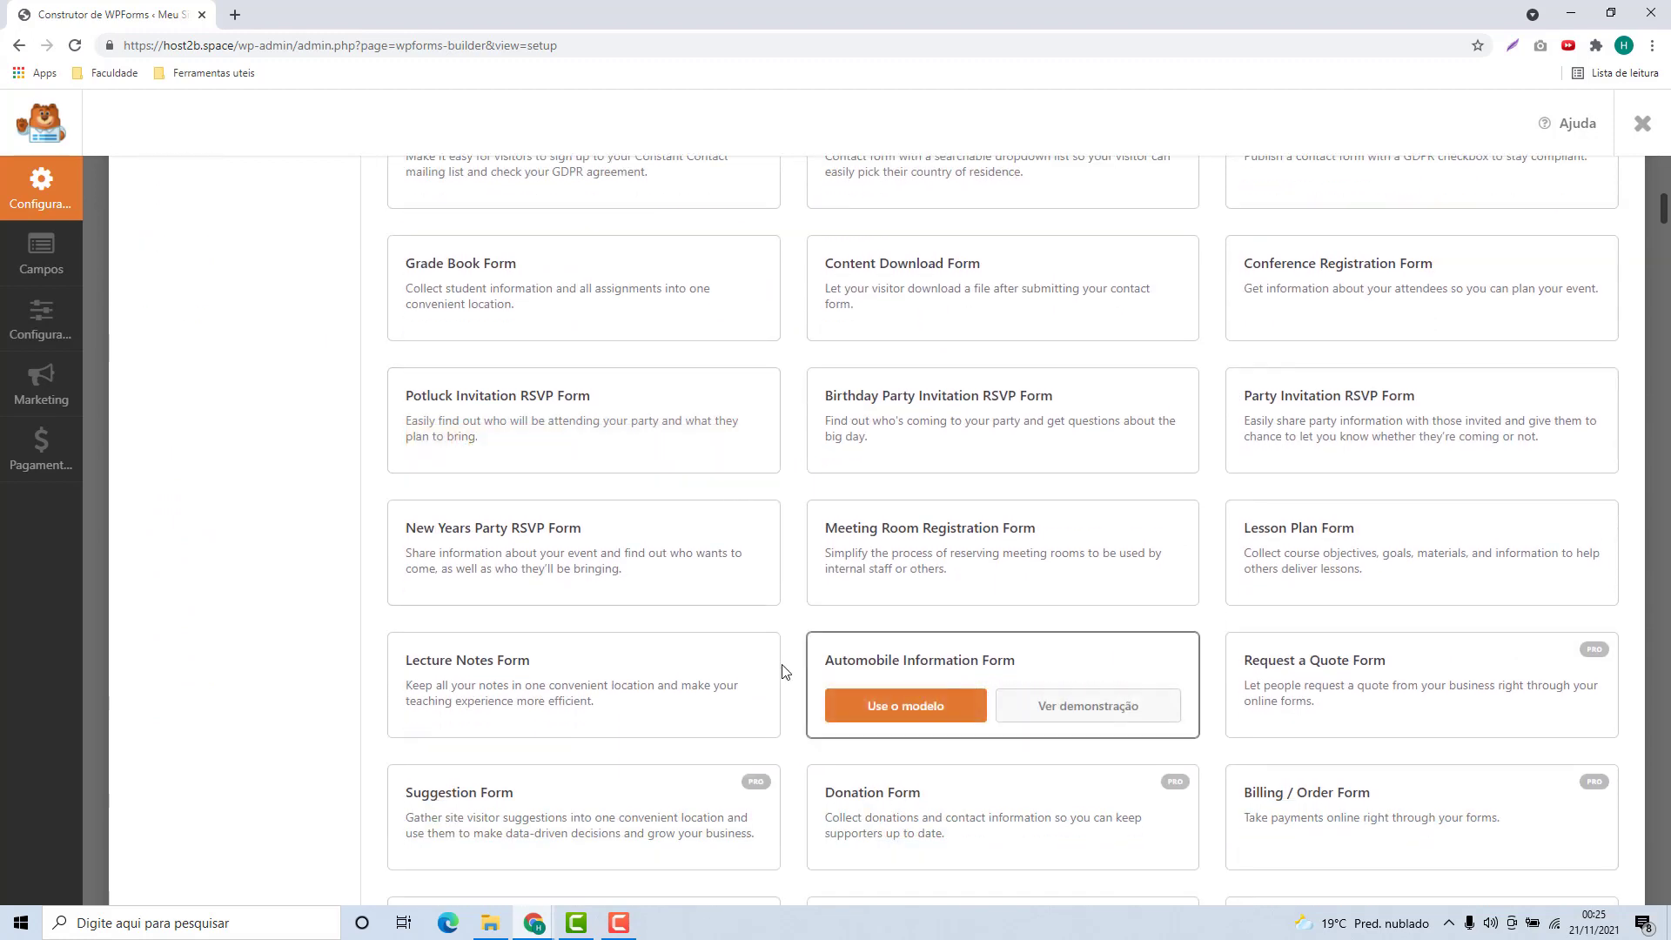
pyautogui.scroll(-2, 783, 662)
pyautogui.scroll(-1, 802, 571)
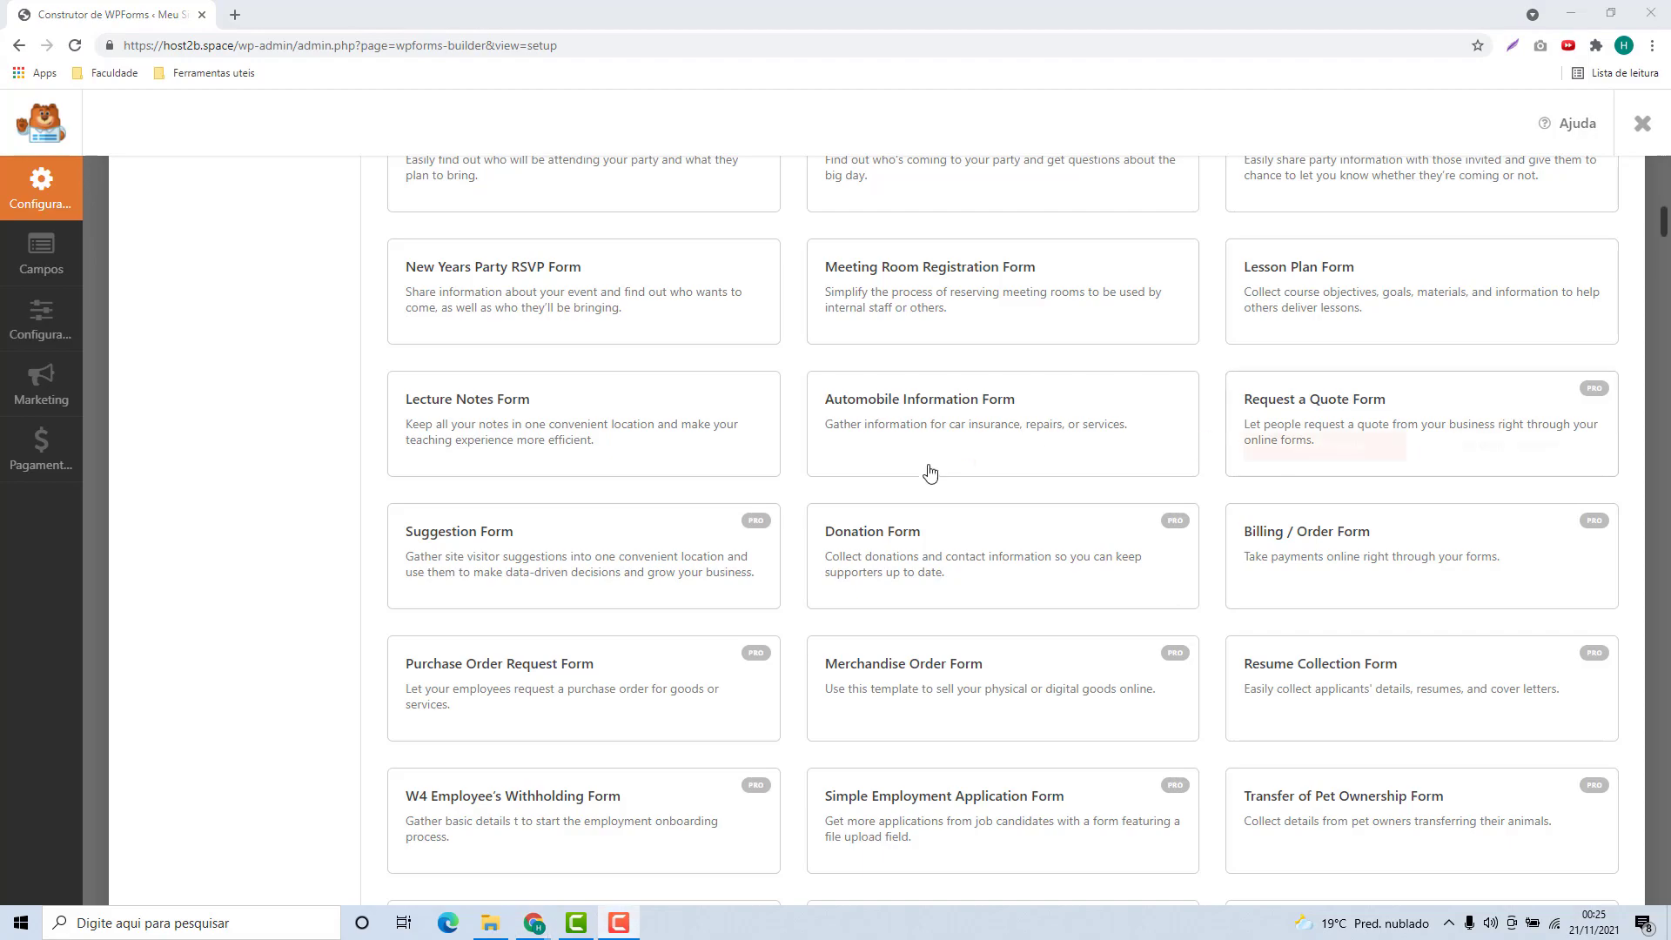
pyautogui.scroll(-7, 1236, 492)
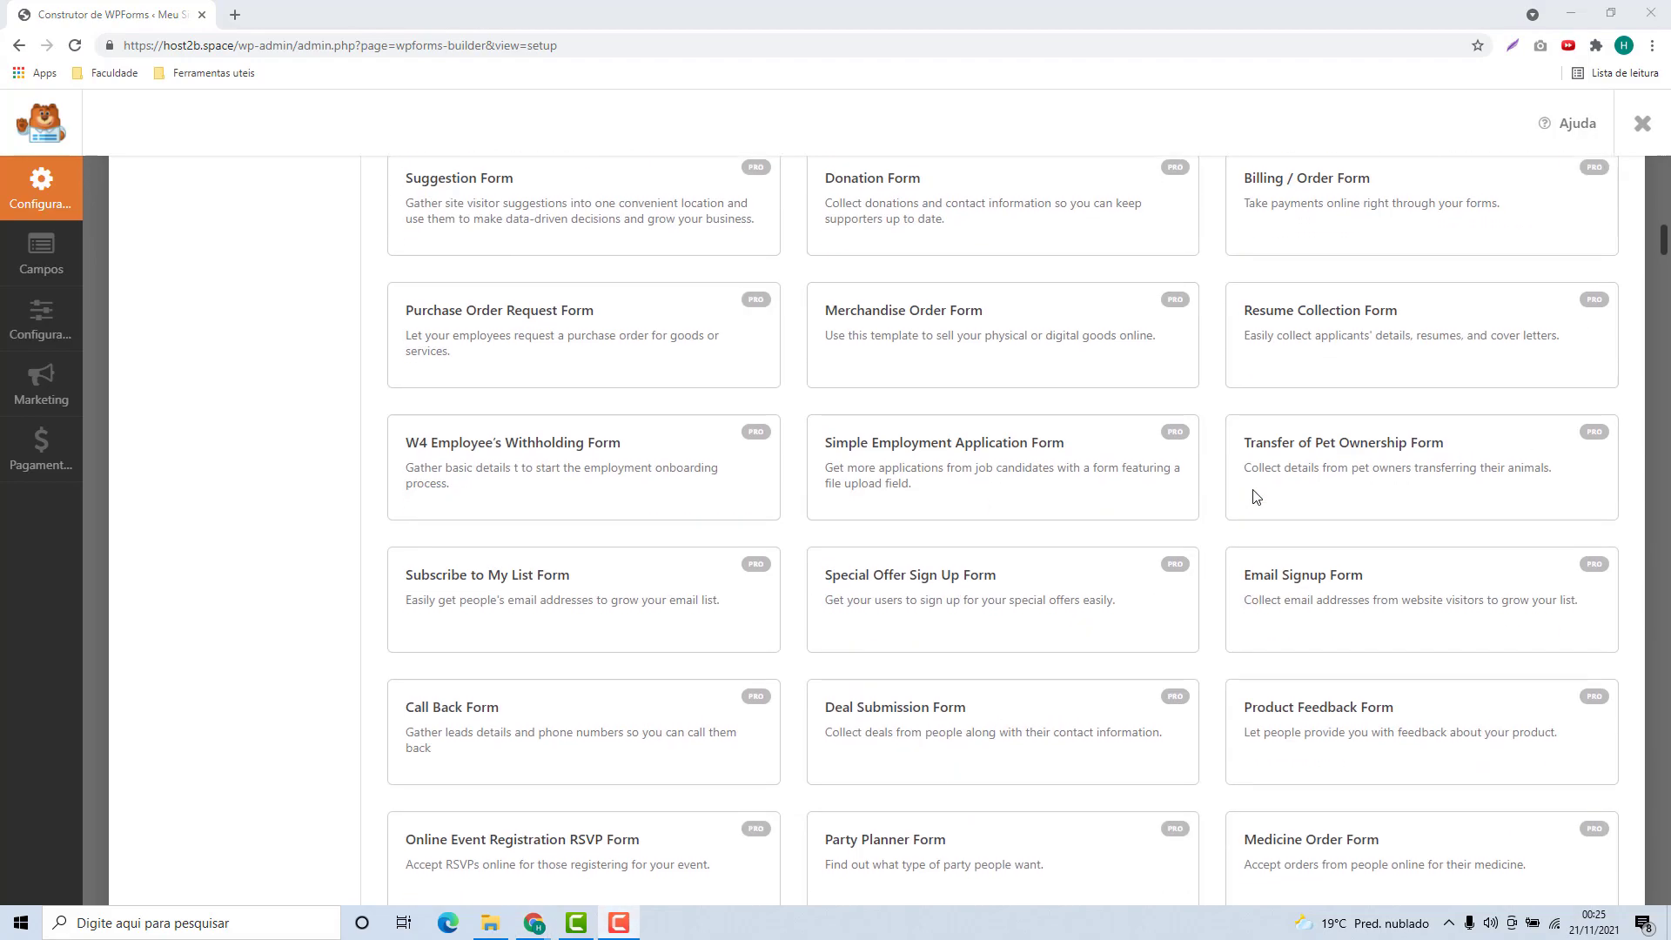
pyautogui.scroll(-20, 1219, 493)
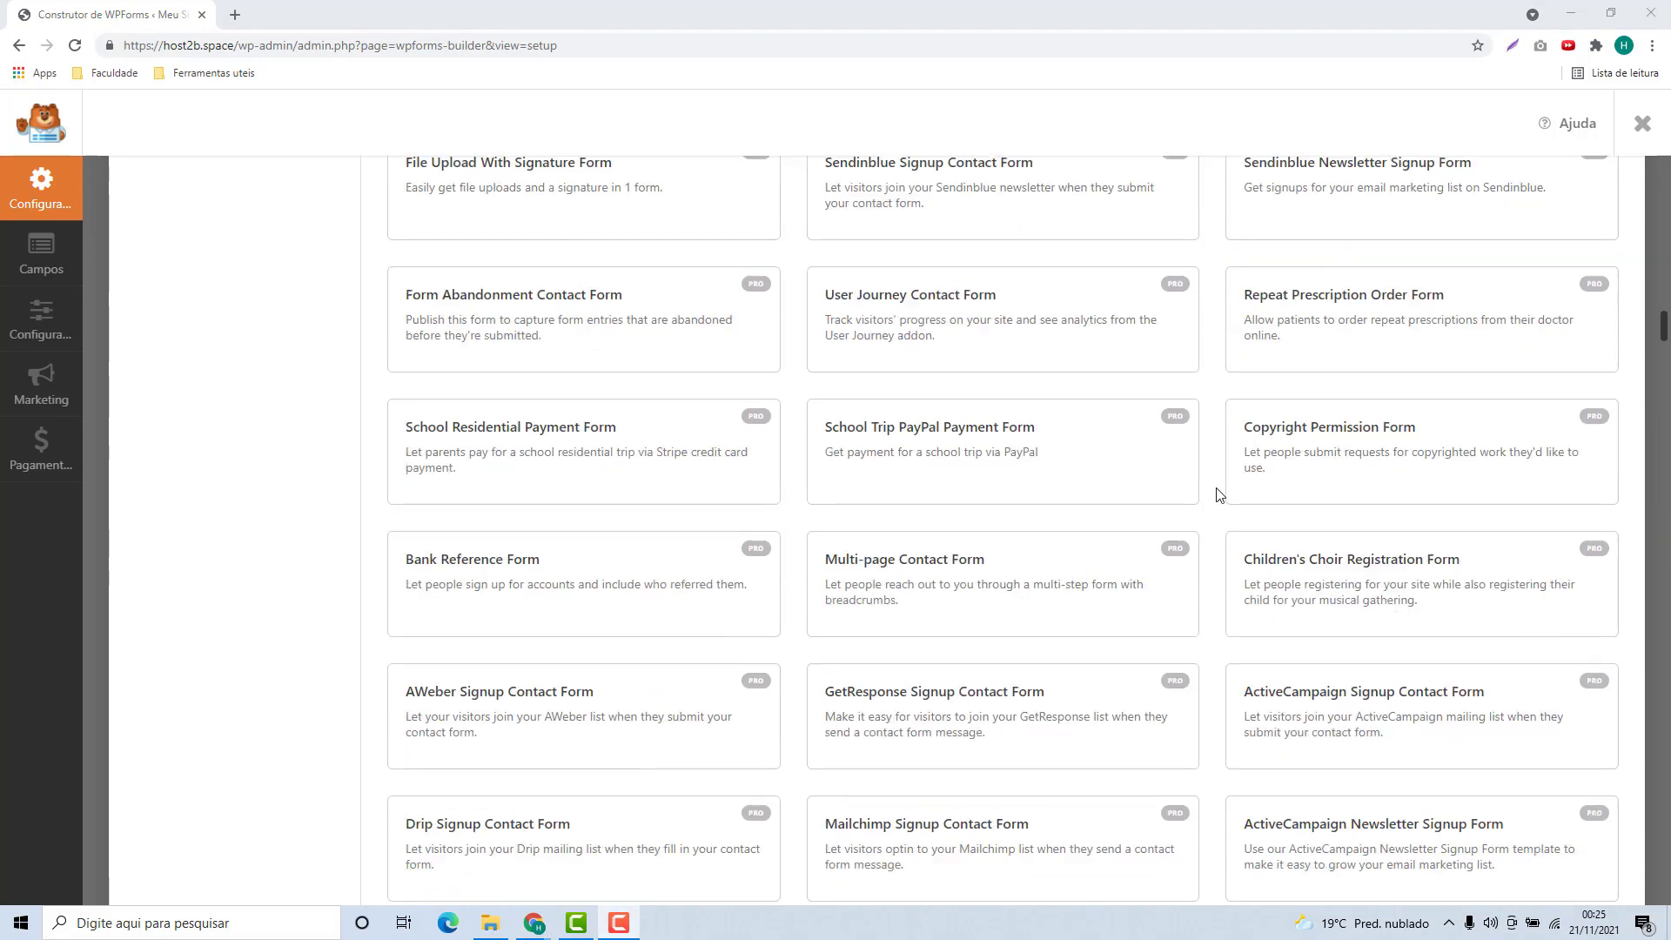
pyautogui.scroll(-4, 1216, 497)
pyautogui.scroll(20, 1219, 513)
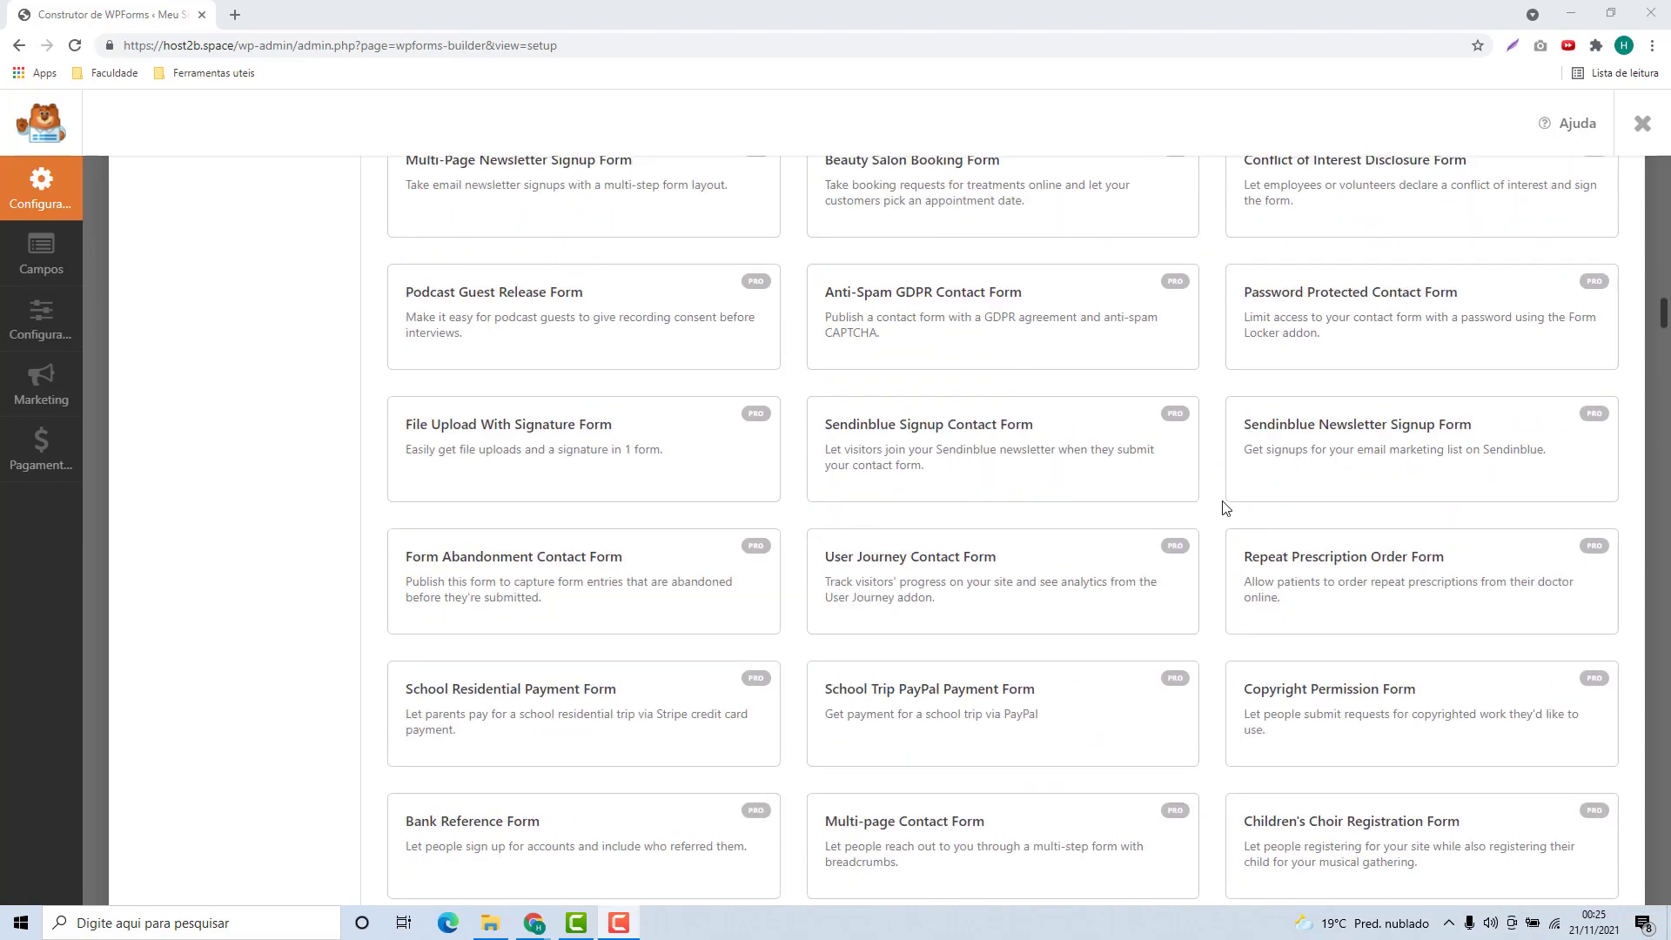
pyautogui.scroll(20, 1216, 519)
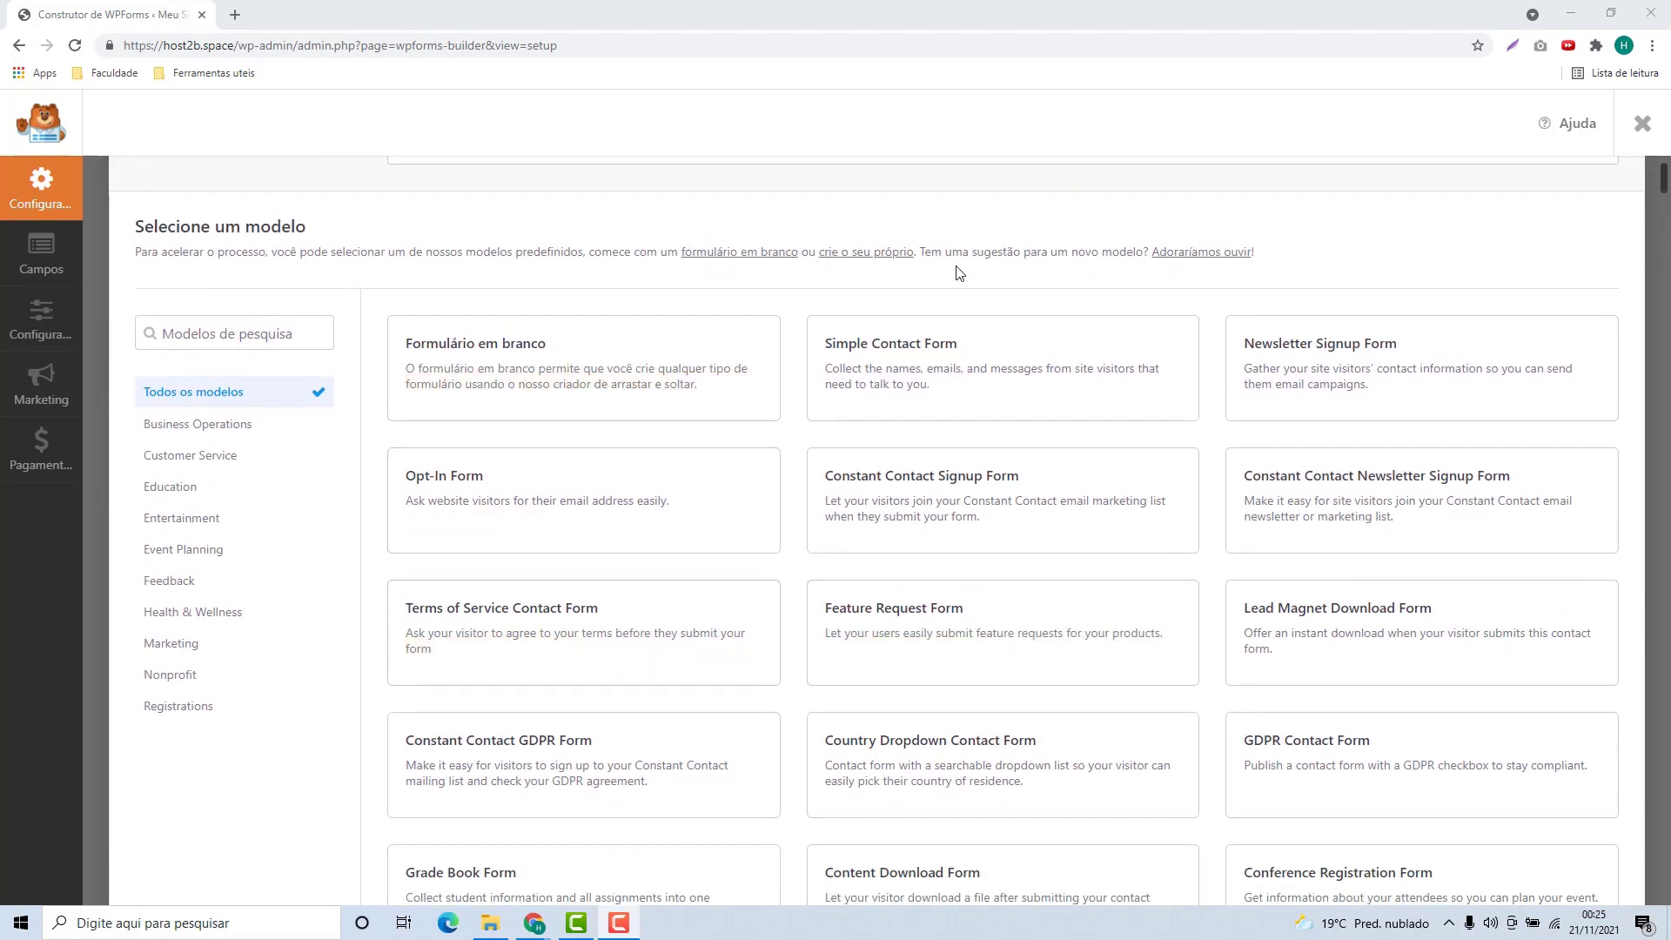
pyautogui.moveTo(866, 366)
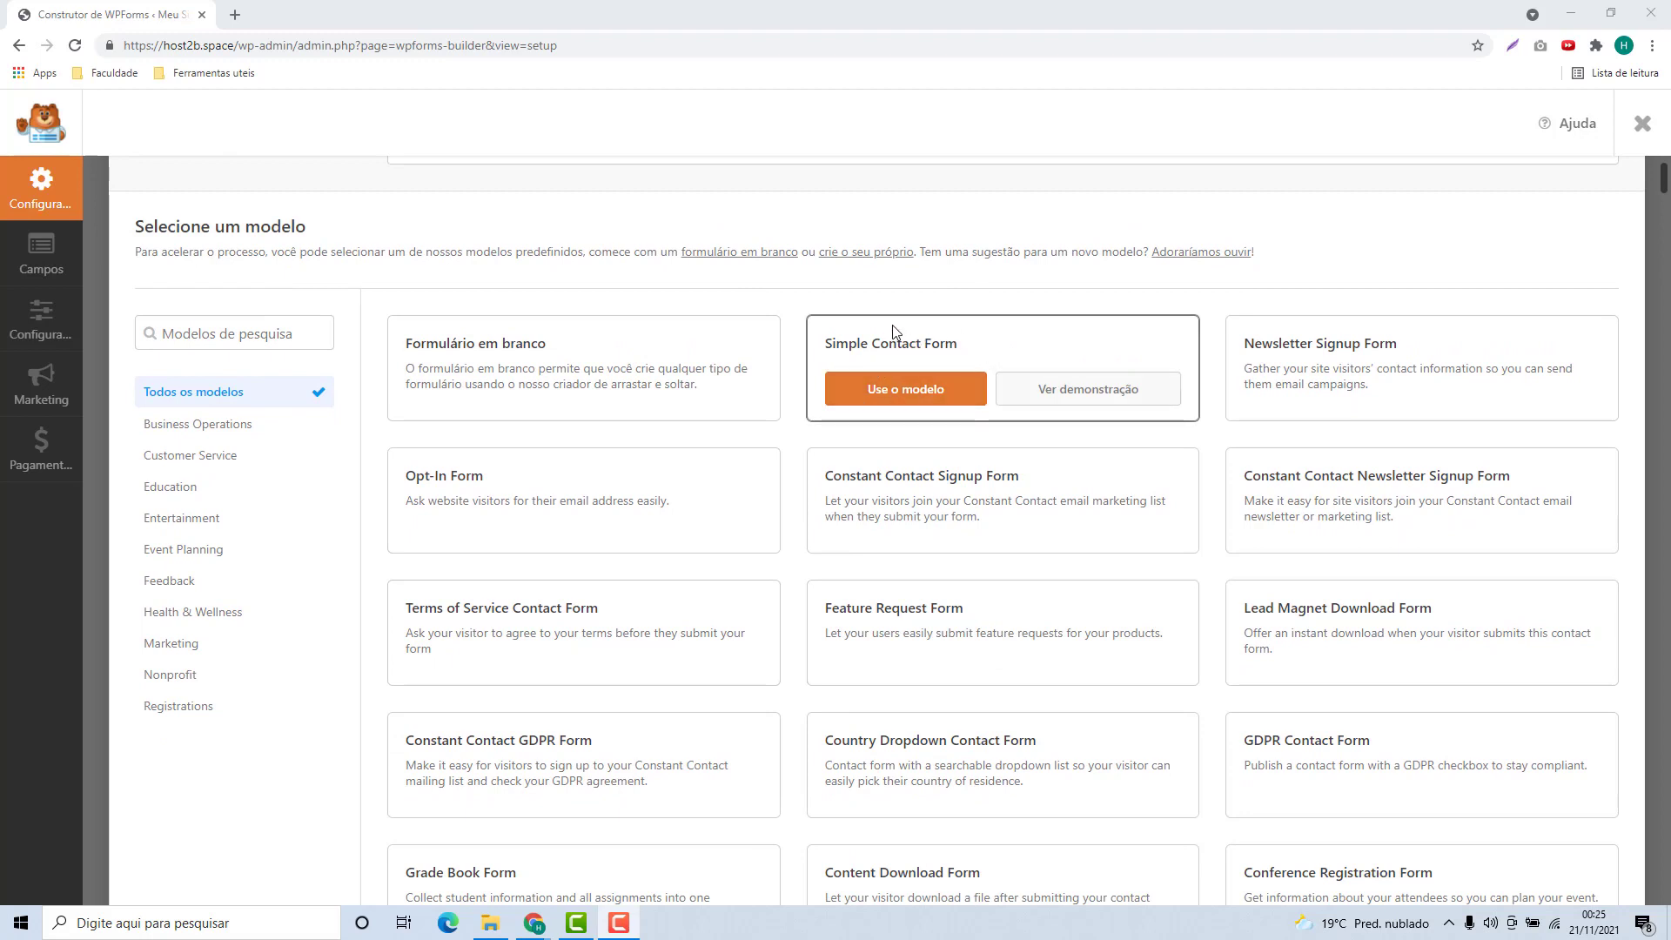
pyautogui.moveTo(1308, 371)
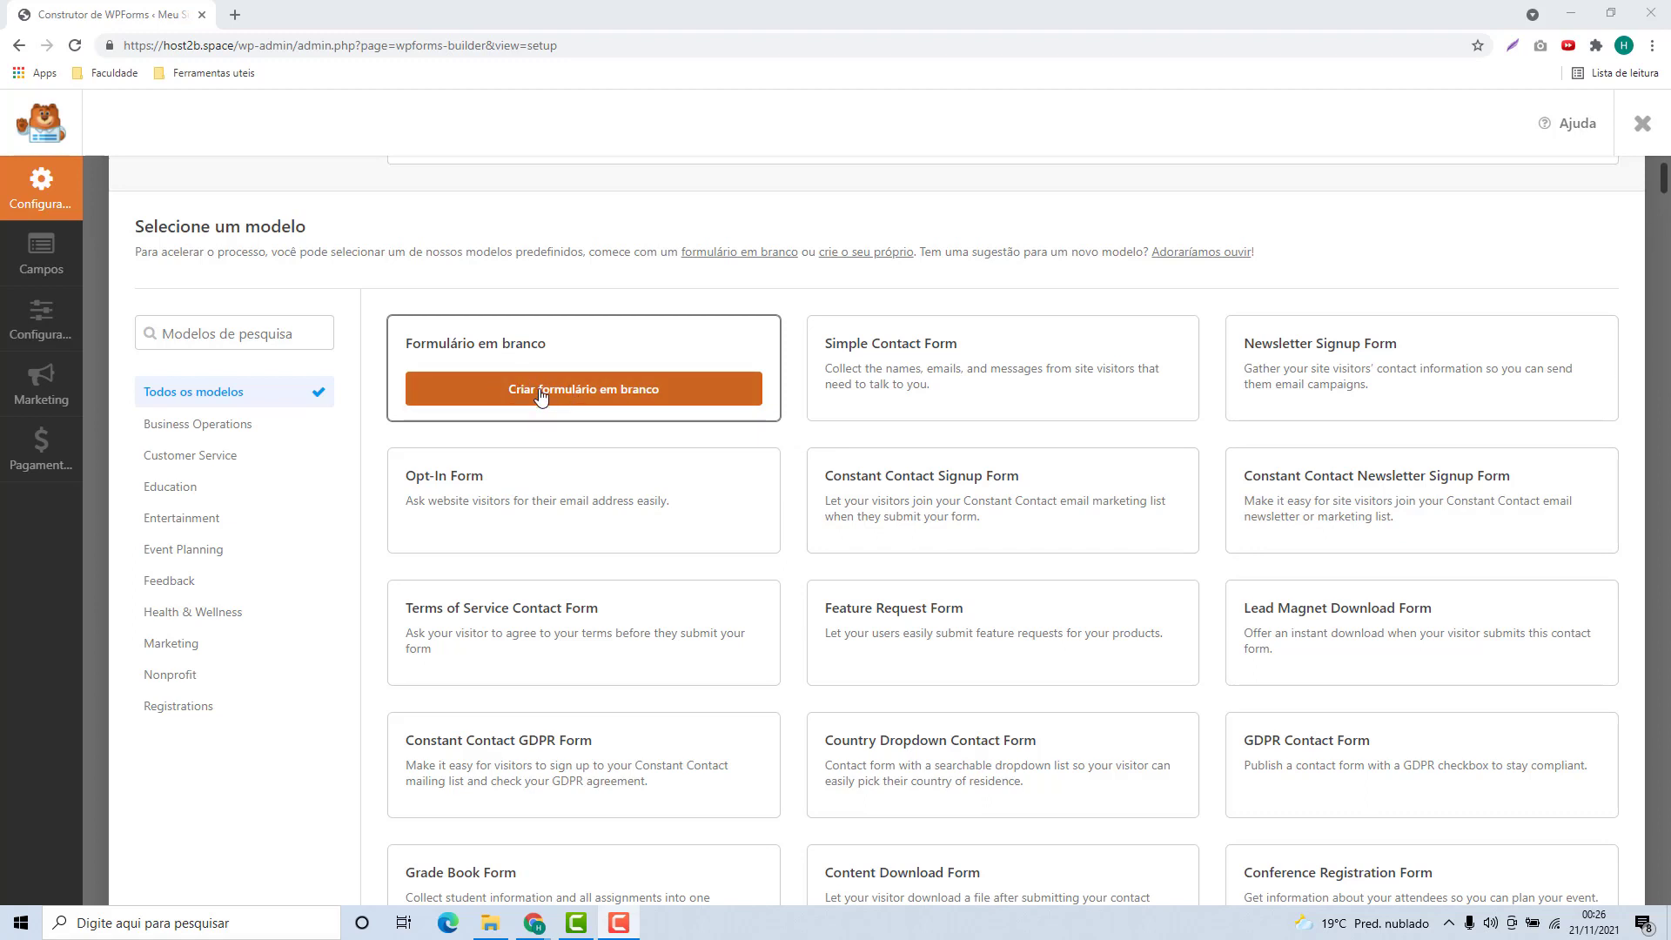
# Start from the blank template and add Nome, E-mail, Campo de texto, Área de texto and Números fields
pyautogui.click(539, 397)
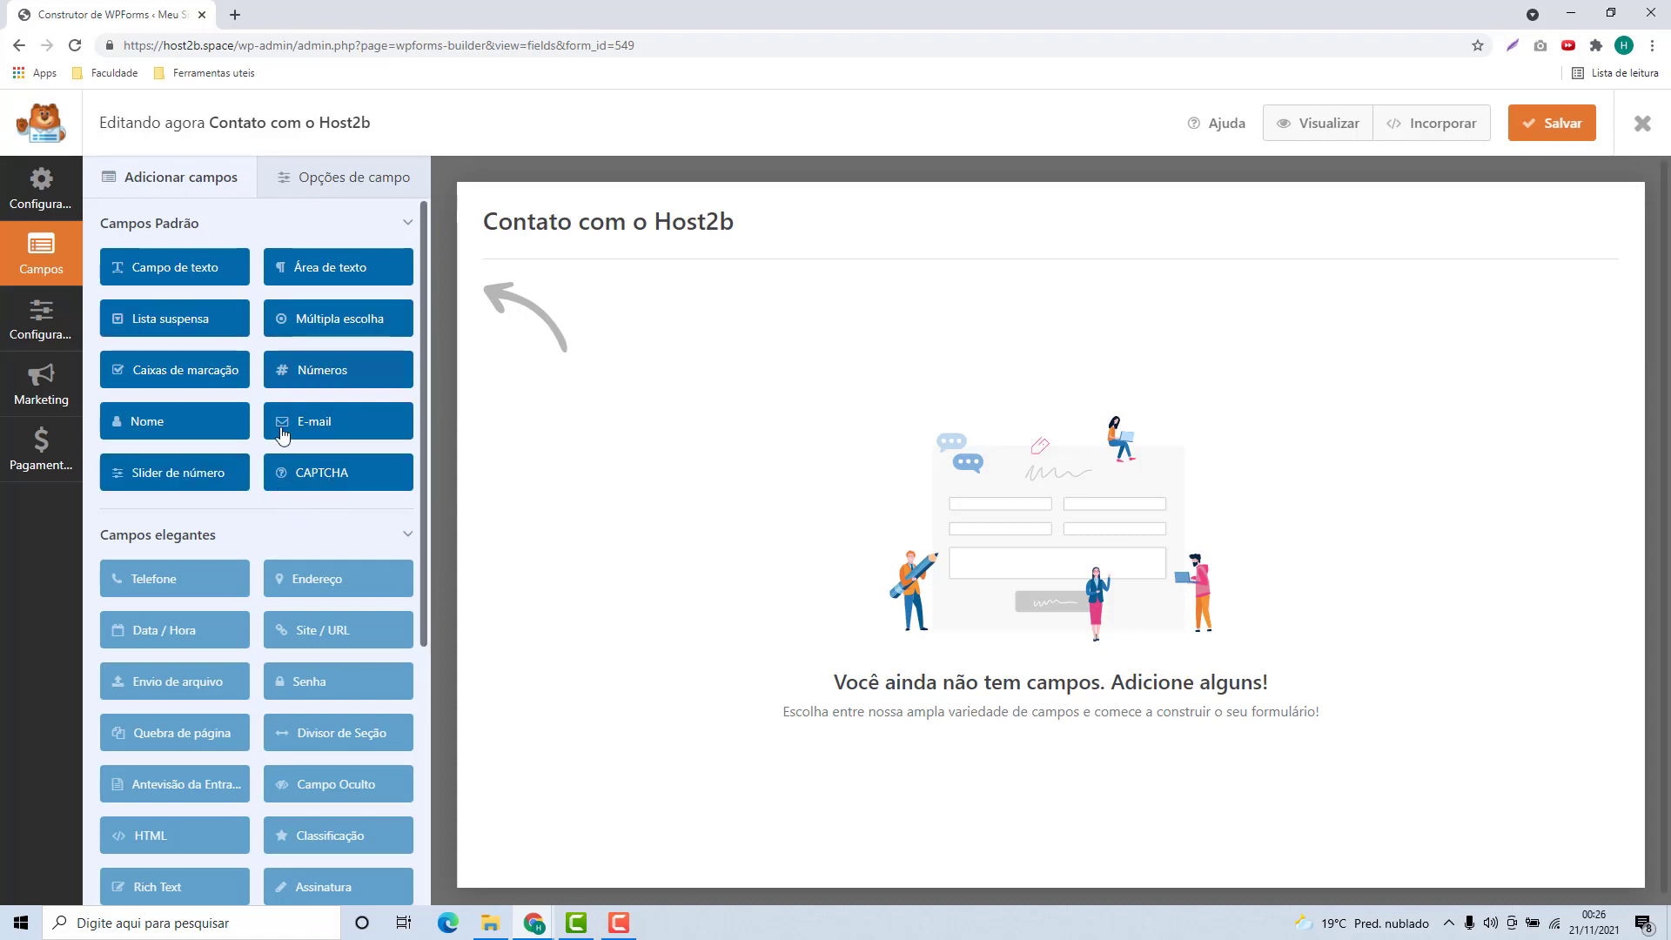
pyautogui.moveTo(192, 429); pyautogui.dragTo(544, 331)
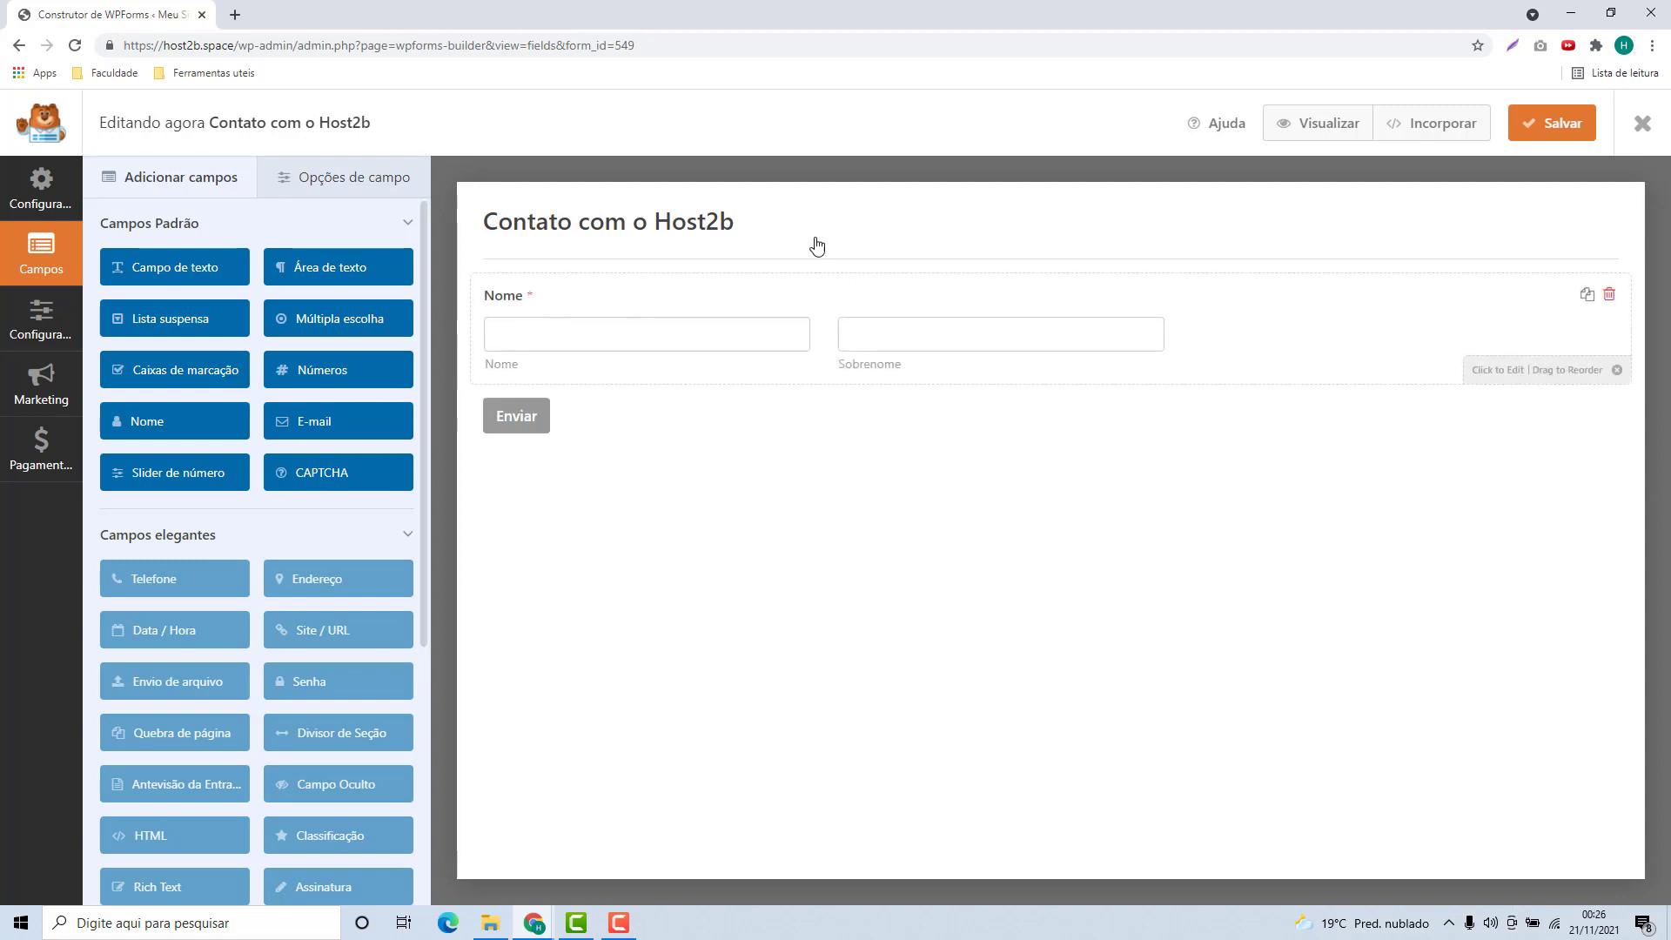
pyautogui.moveTo(324, 436); pyautogui.dragTo(522, 421)
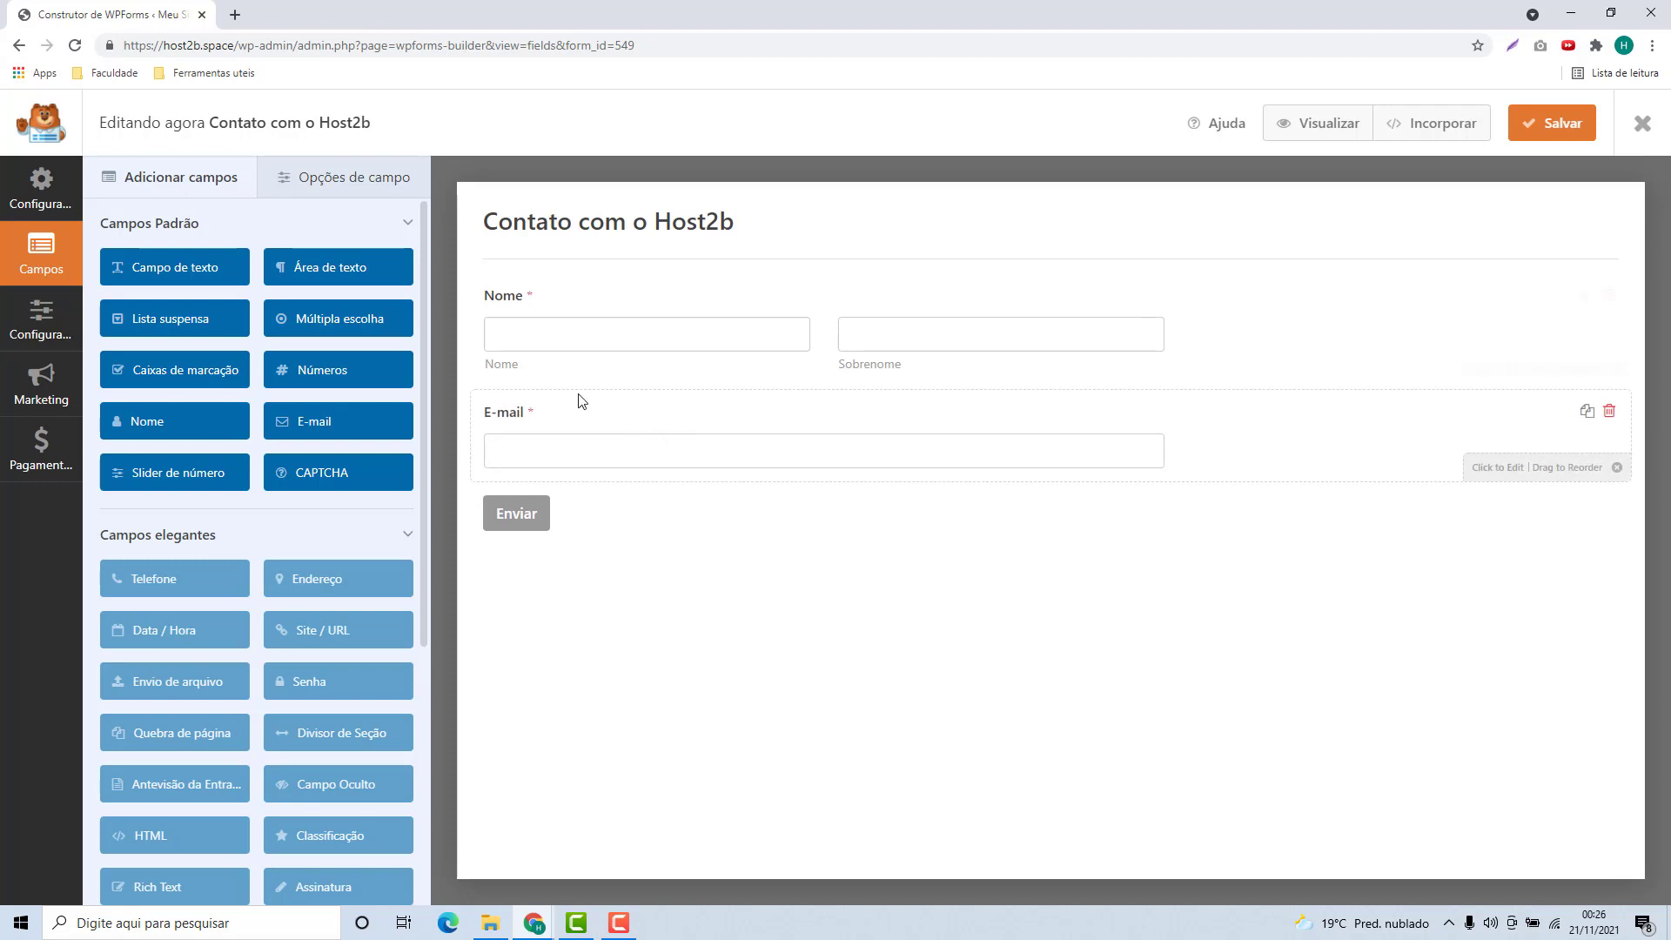
pyautogui.moveTo(137, 270); pyautogui.dragTo(519, 507)
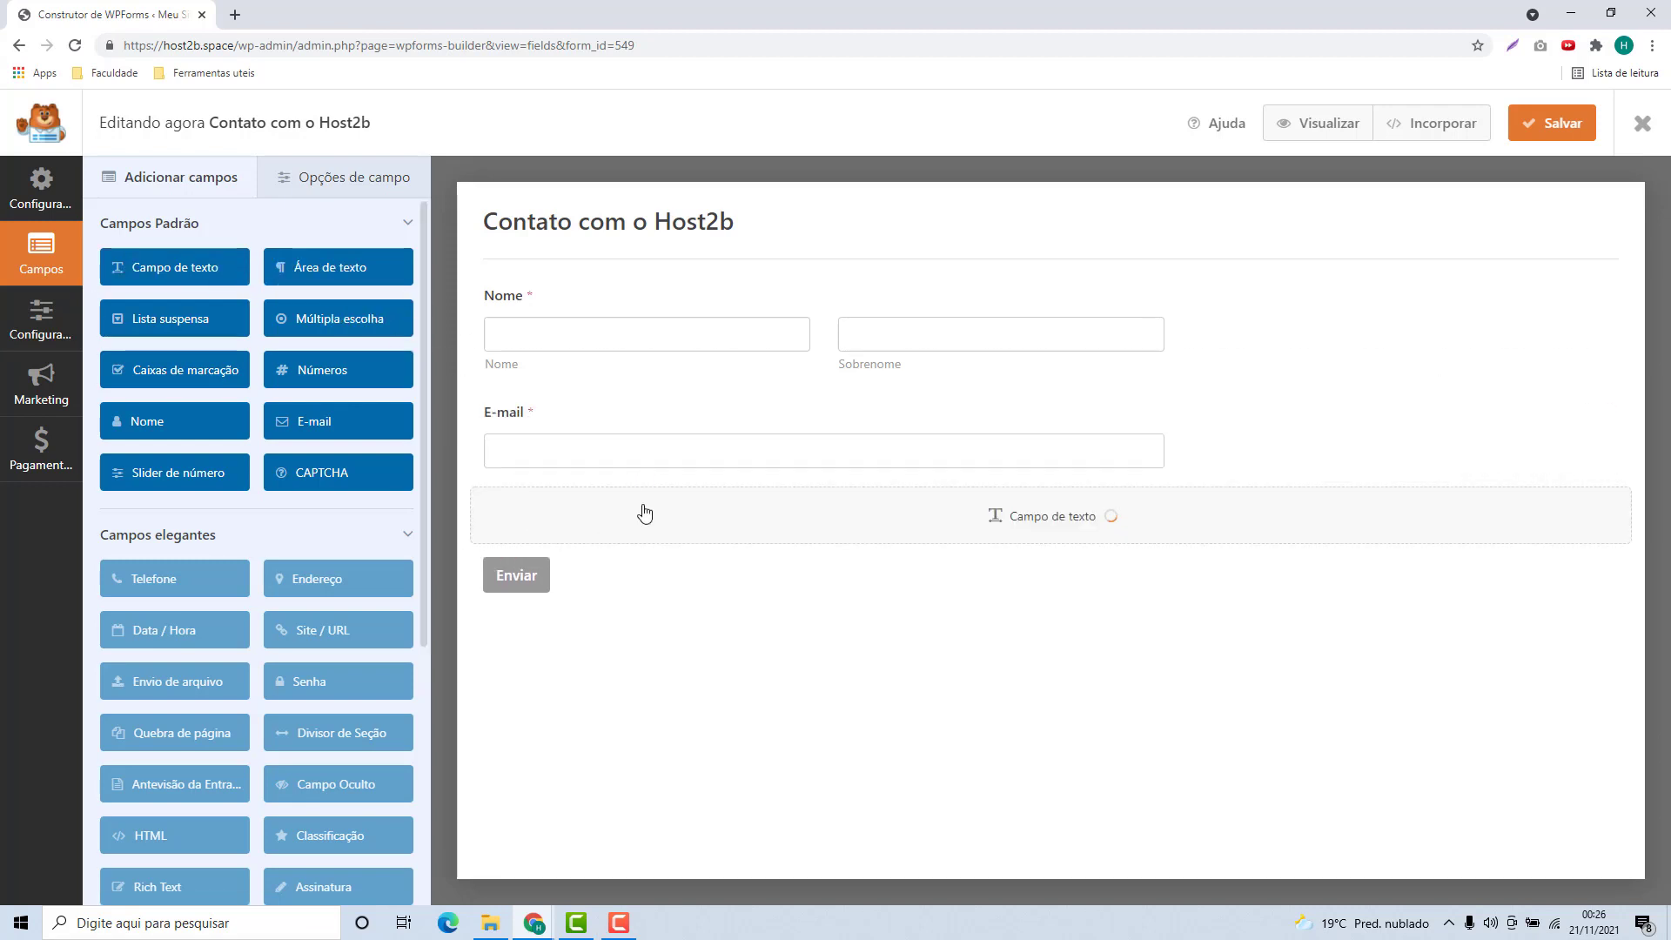
pyautogui.moveTo(329, 268); pyautogui.dragTo(525, 598)
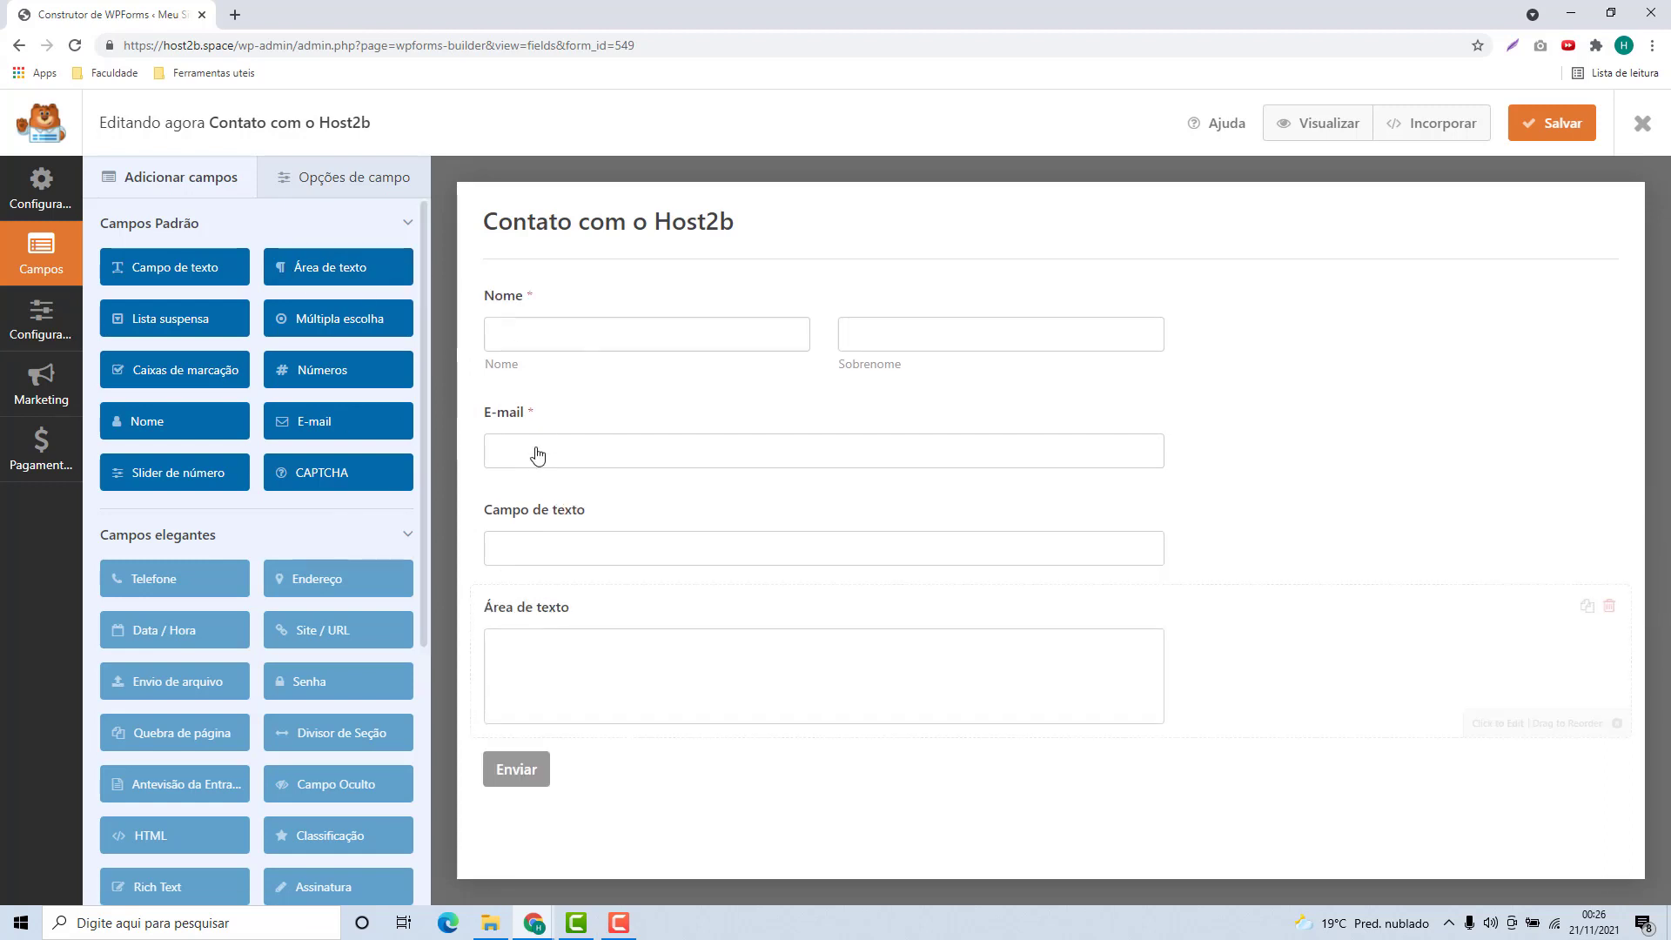
pyautogui.moveTo(338, 389); pyautogui.dragTo(546, 773)
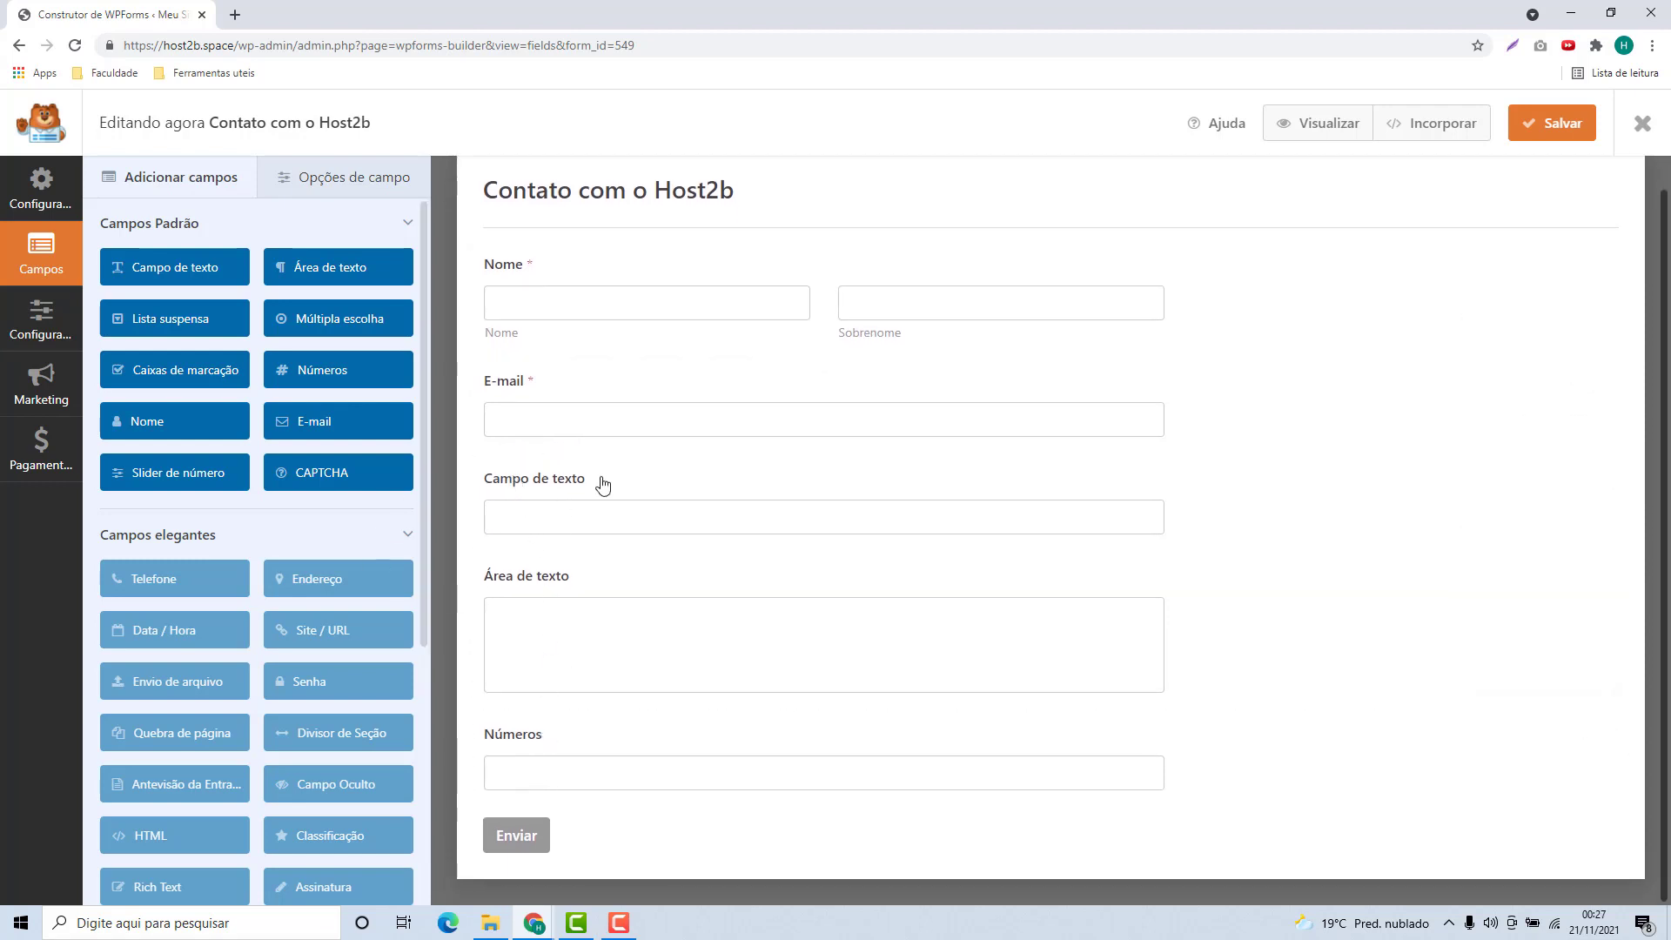
# Try the Nome field's name formats and settle on the first-and-last layout
pyautogui.click(569, 328)
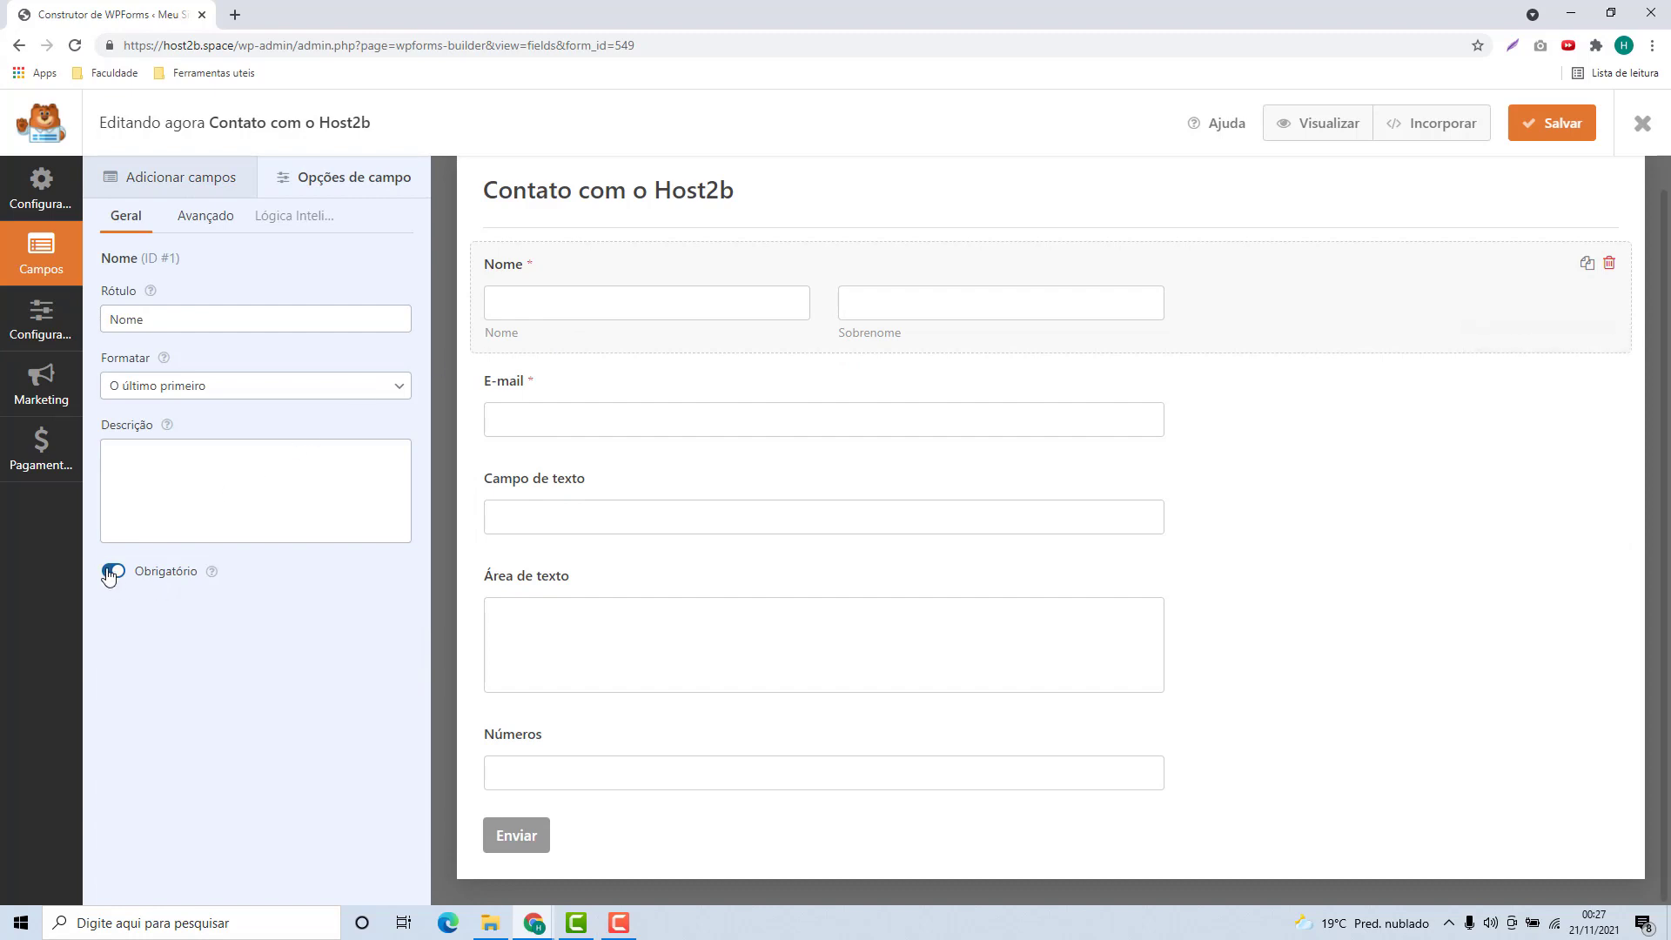
pyautogui.doubleClick(119, 315)
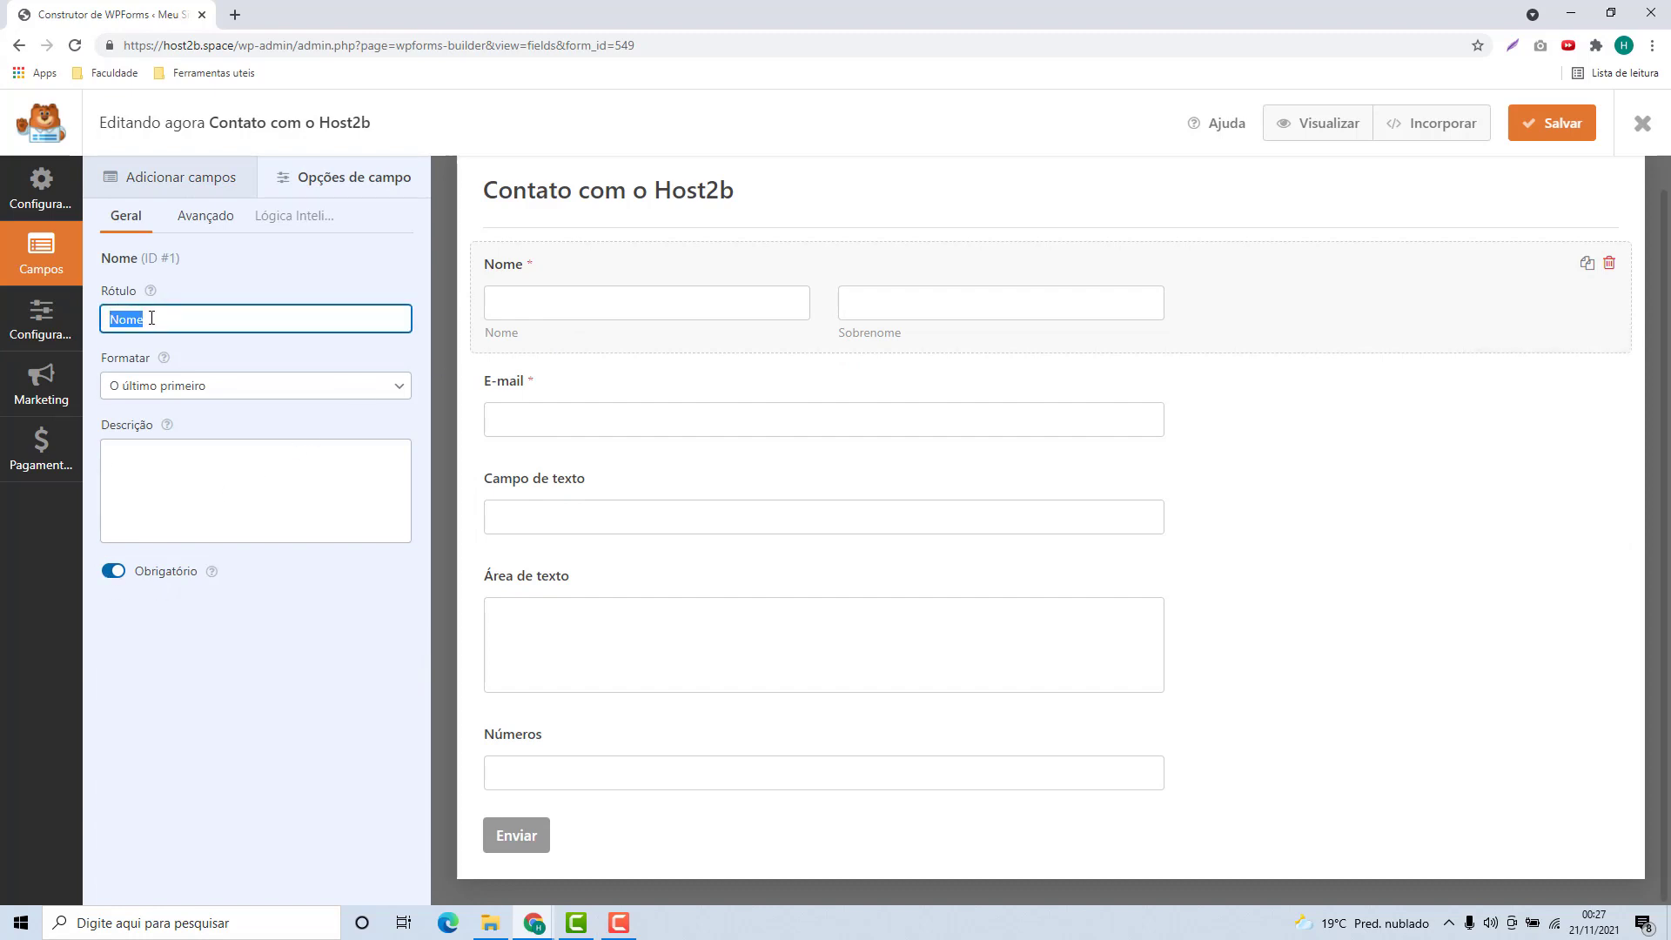
pyautogui.moveTo(98, 365); pyautogui.dragTo(130, 372)
pyautogui.click(134, 386)
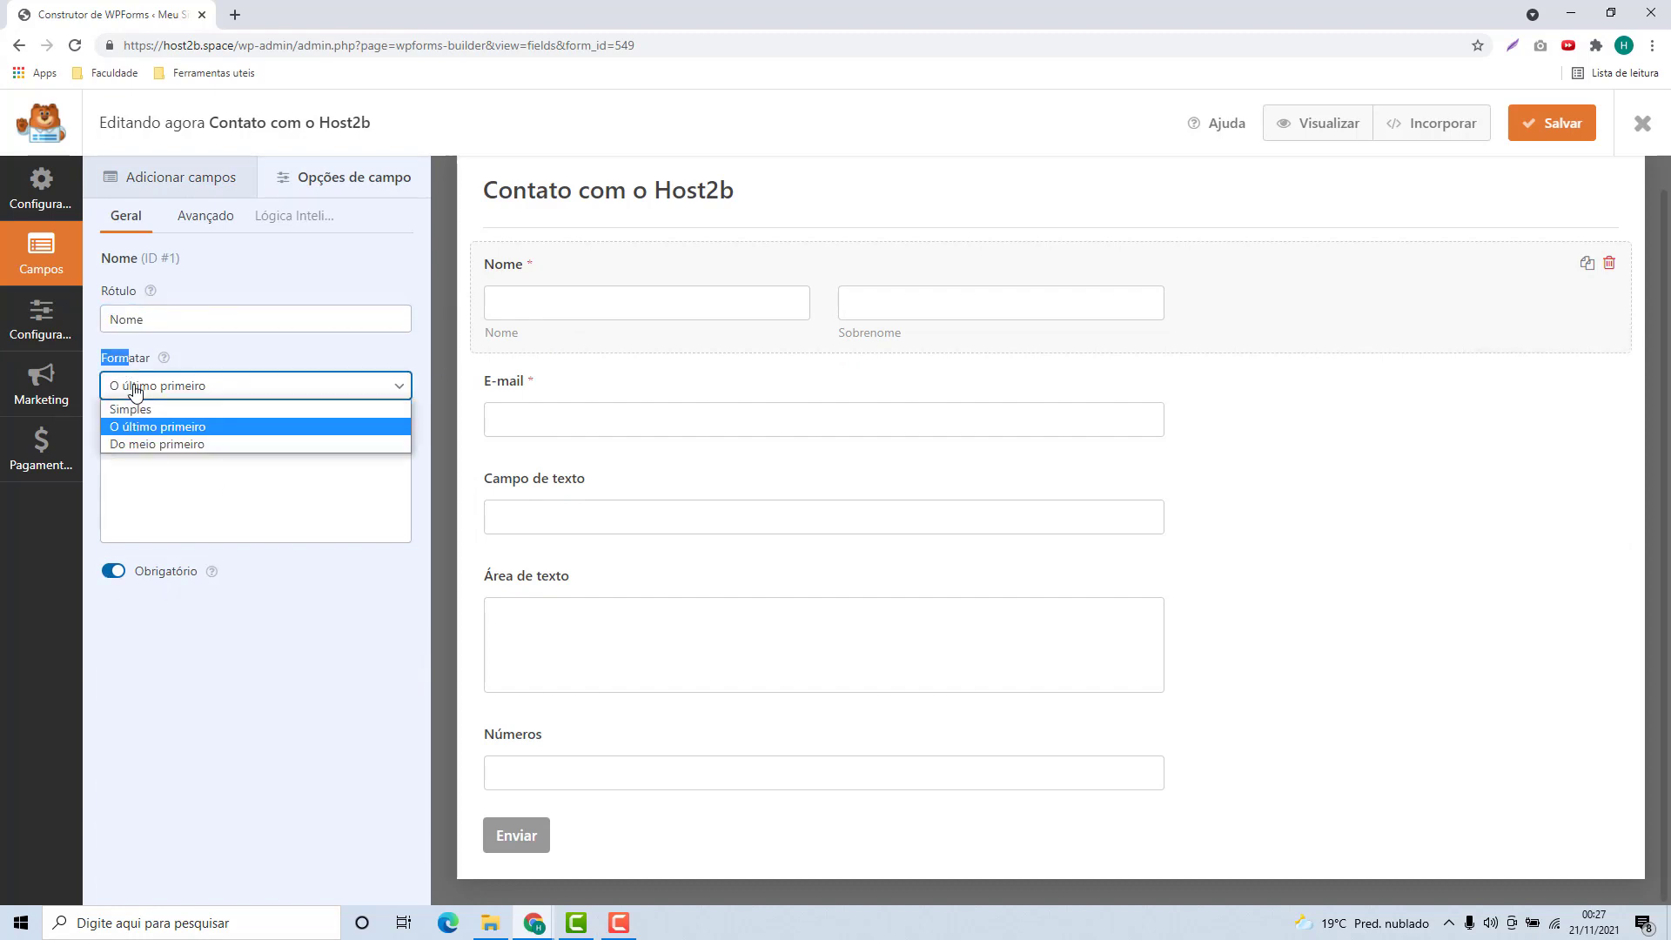
pyautogui.click(127, 412)
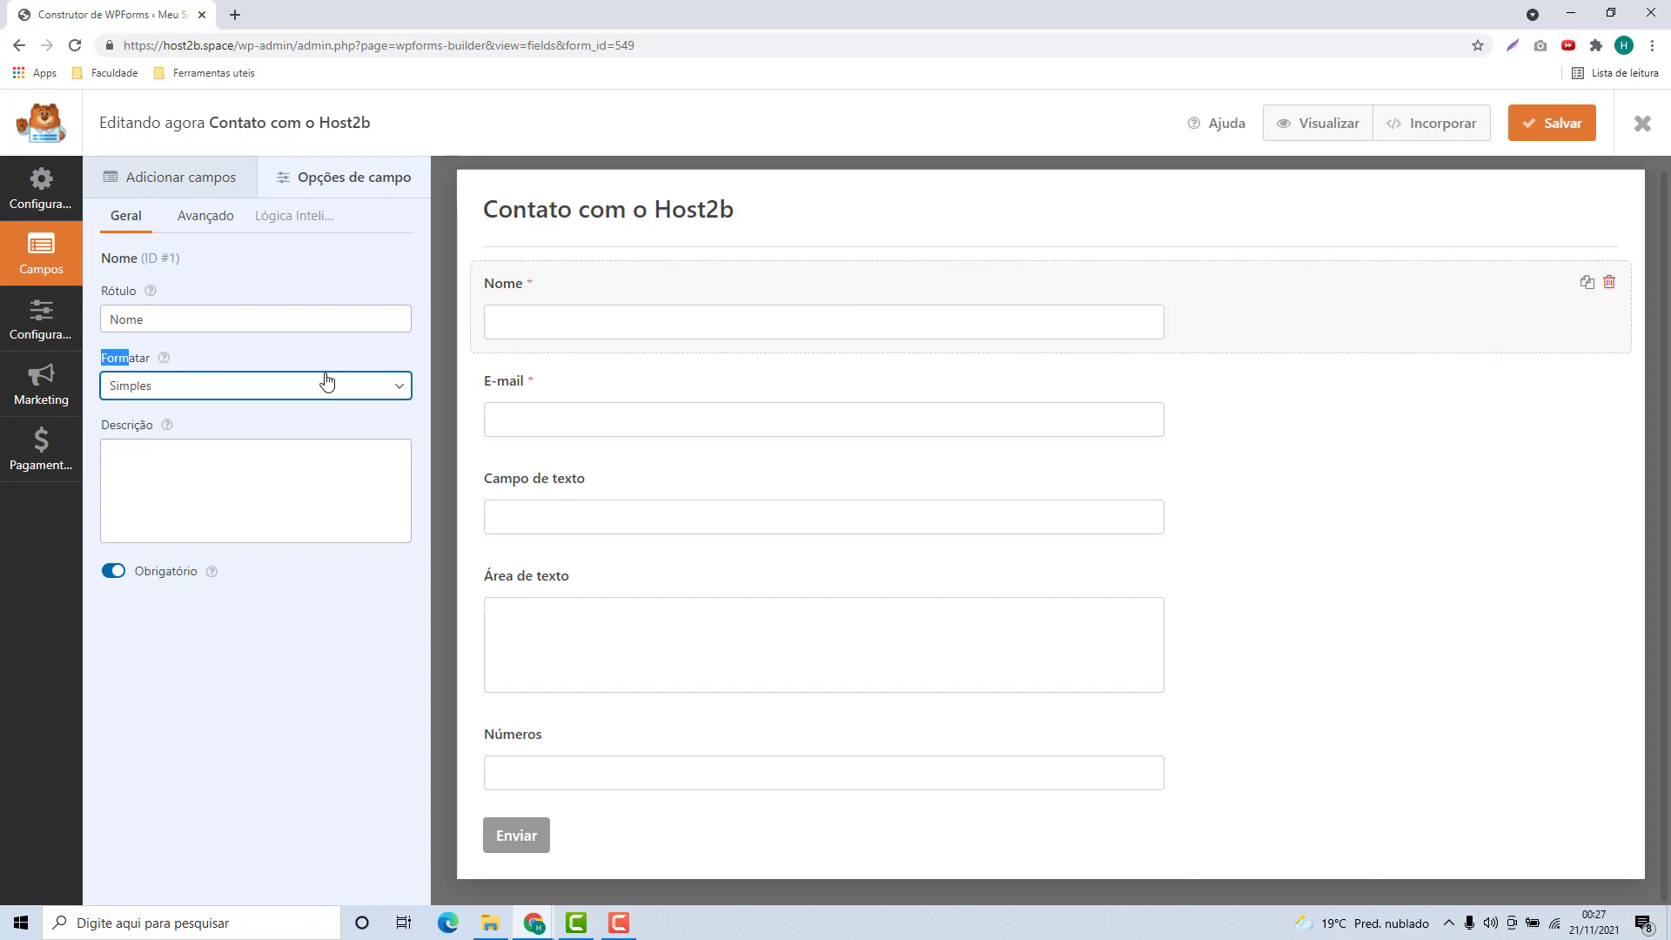
pyautogui.click(288, 385)
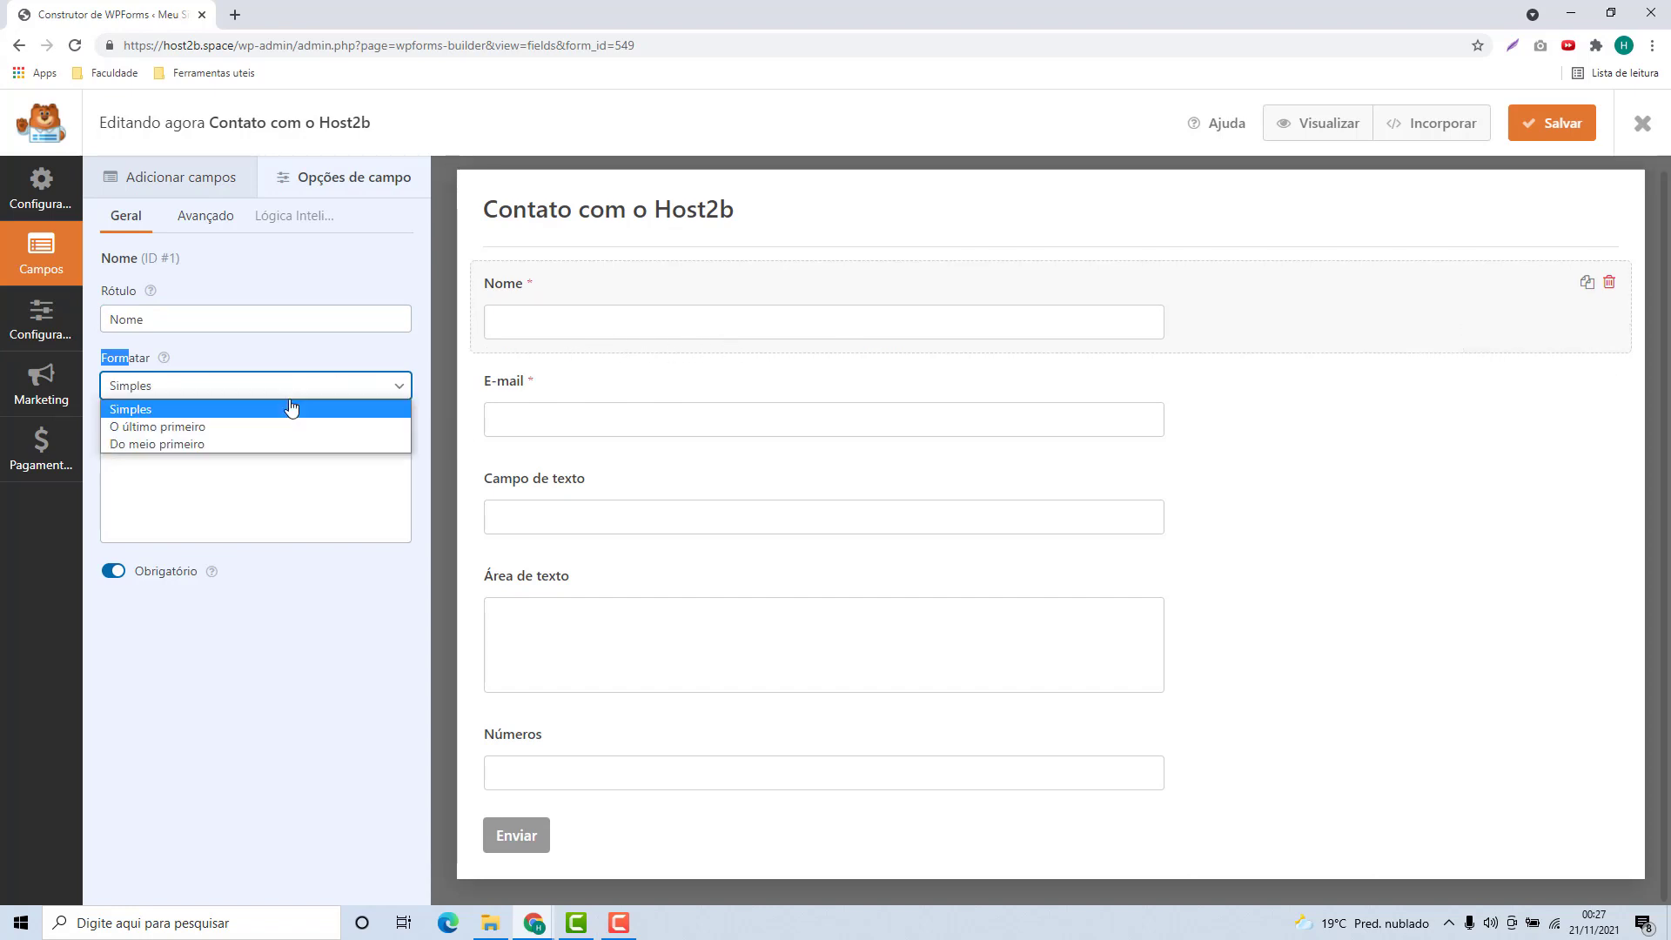
pyautogui.click(247, 445)
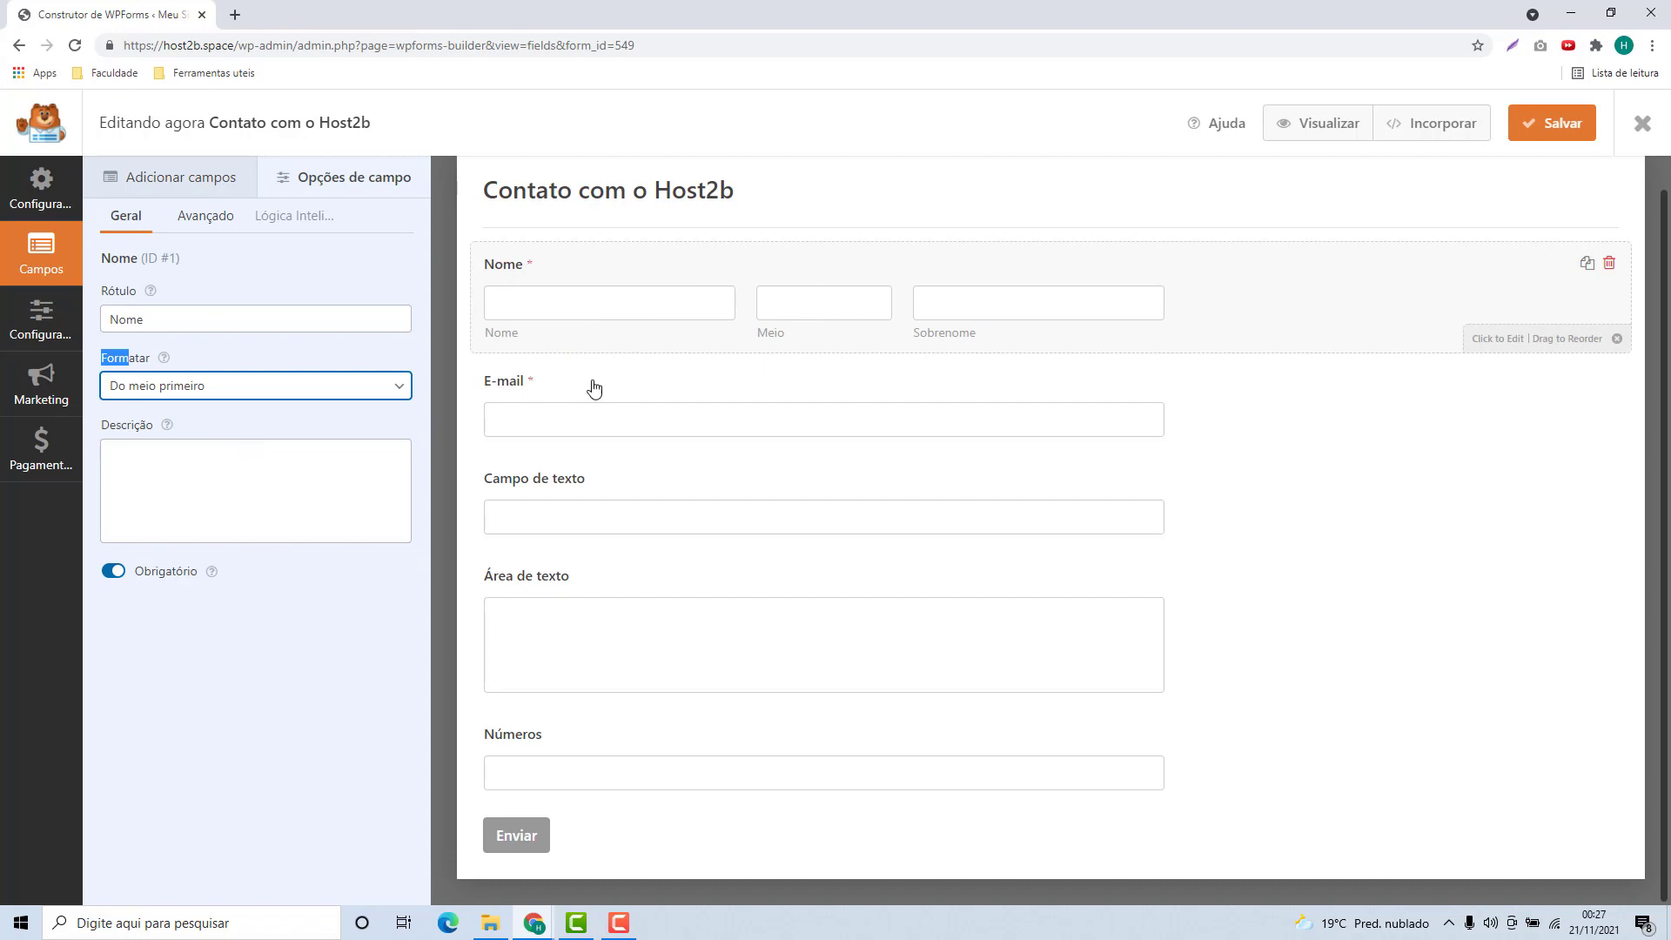
pyautogui.click(266, 393)
pyautogui.click(201, 427)
# Give Nome the description 'Digitei seu Nome completo aqui' and leave it required
pyautogui.click(210, 492)
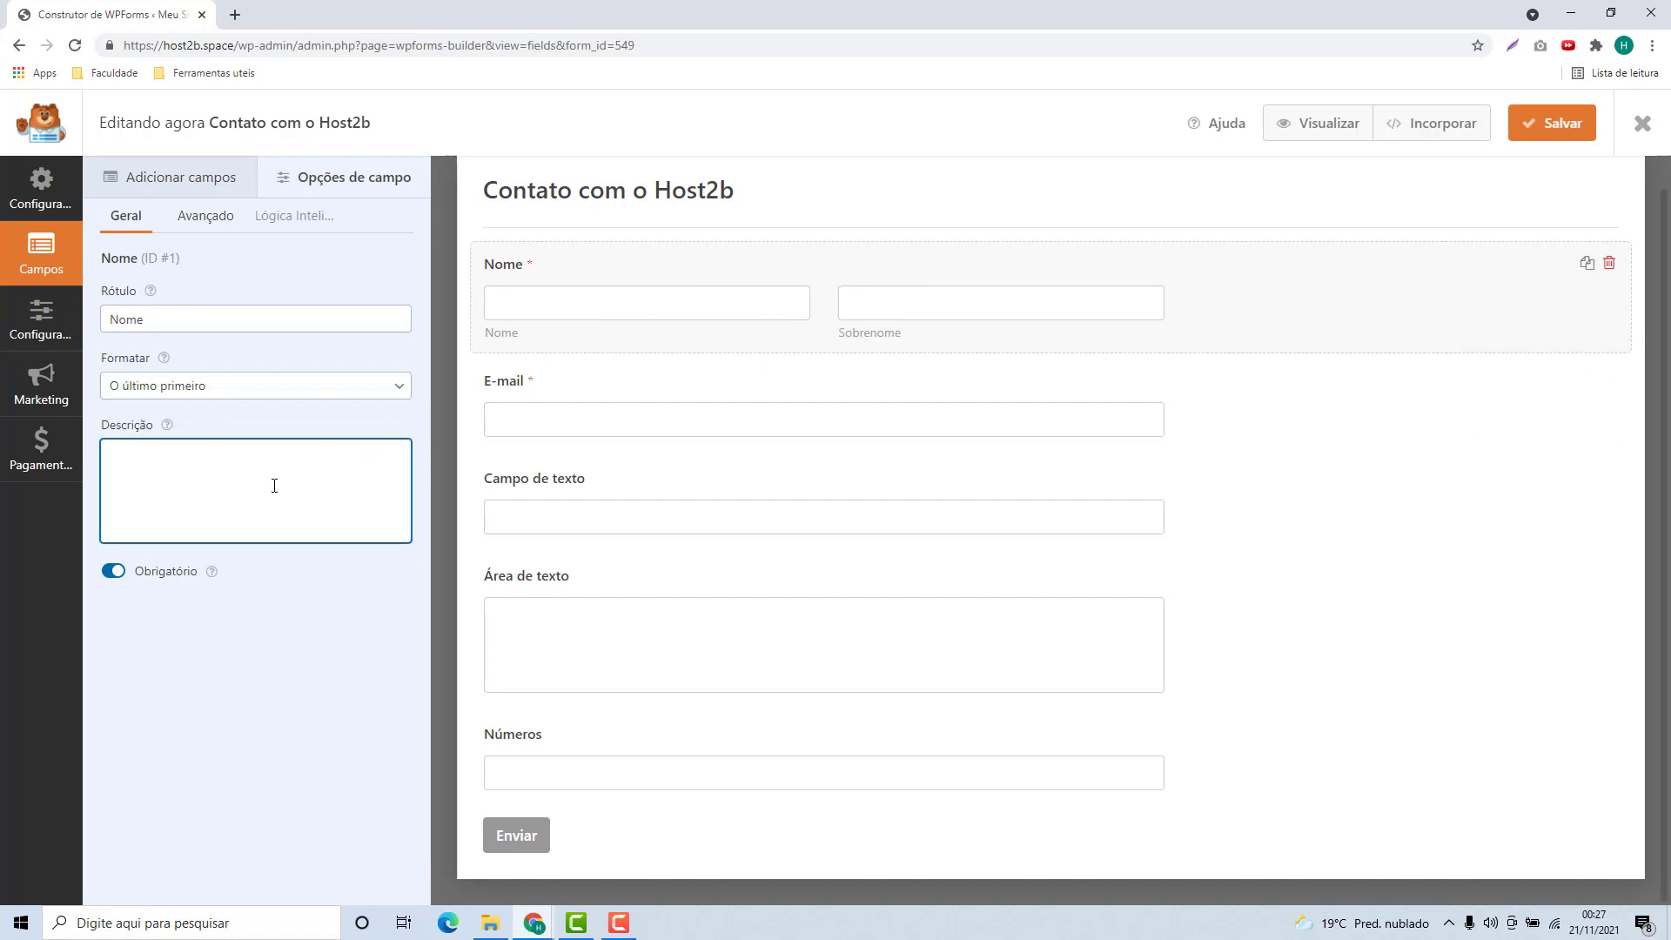
pyautogui.write('Digitei s')
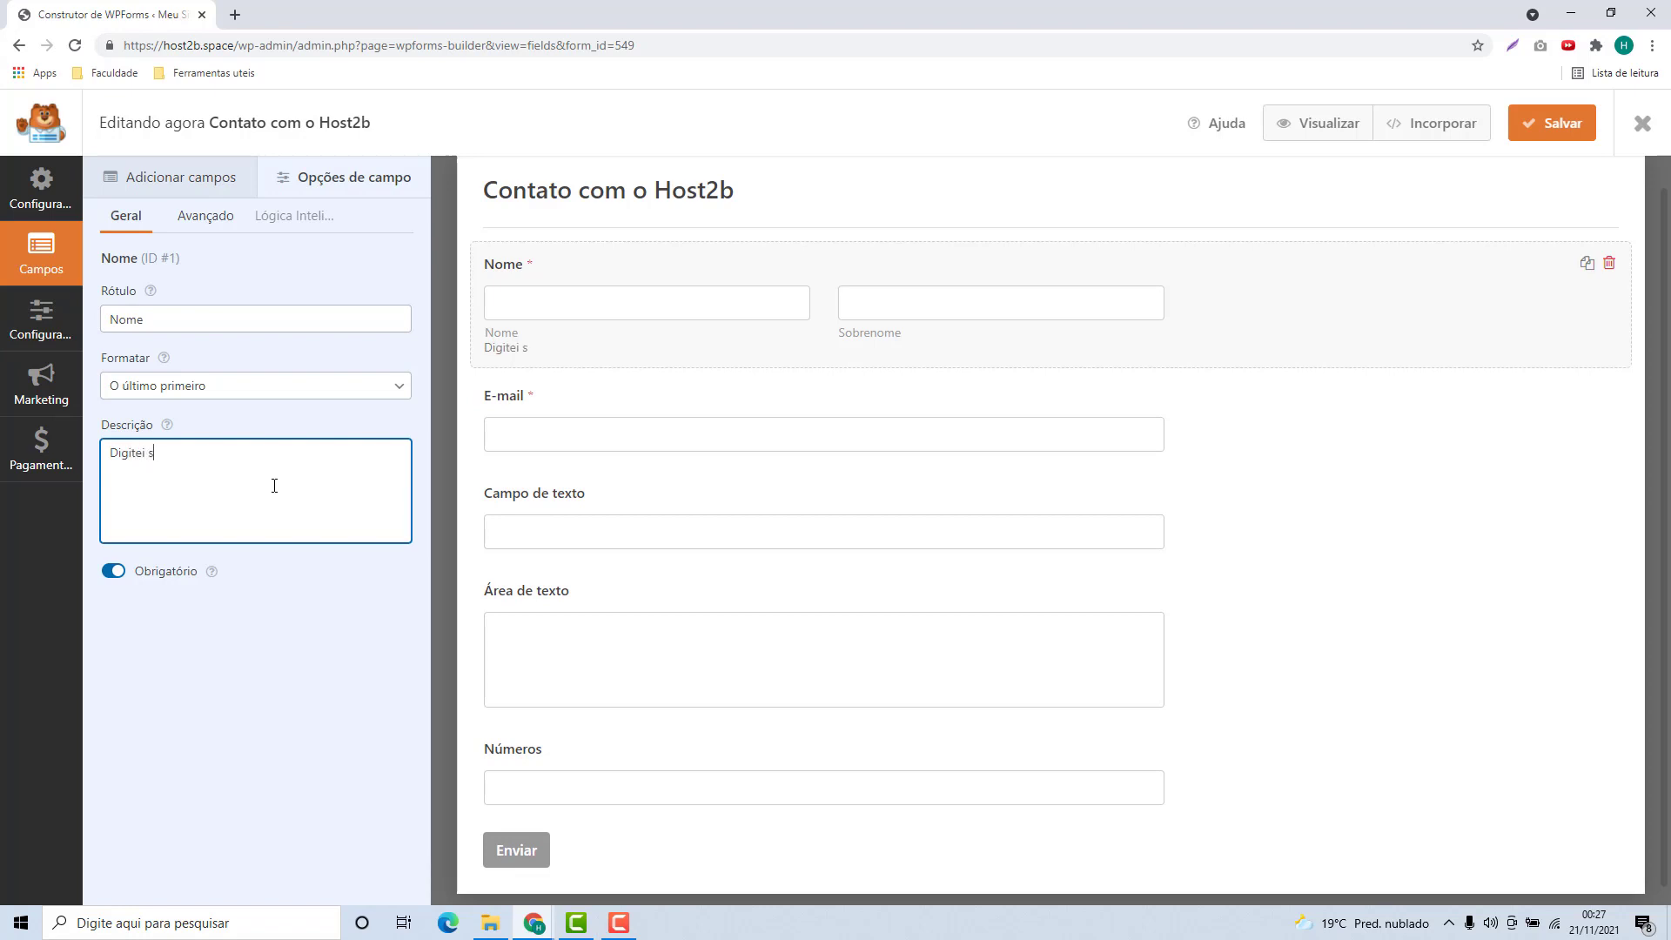
pyautogui.write('eu Nome completo aqui')
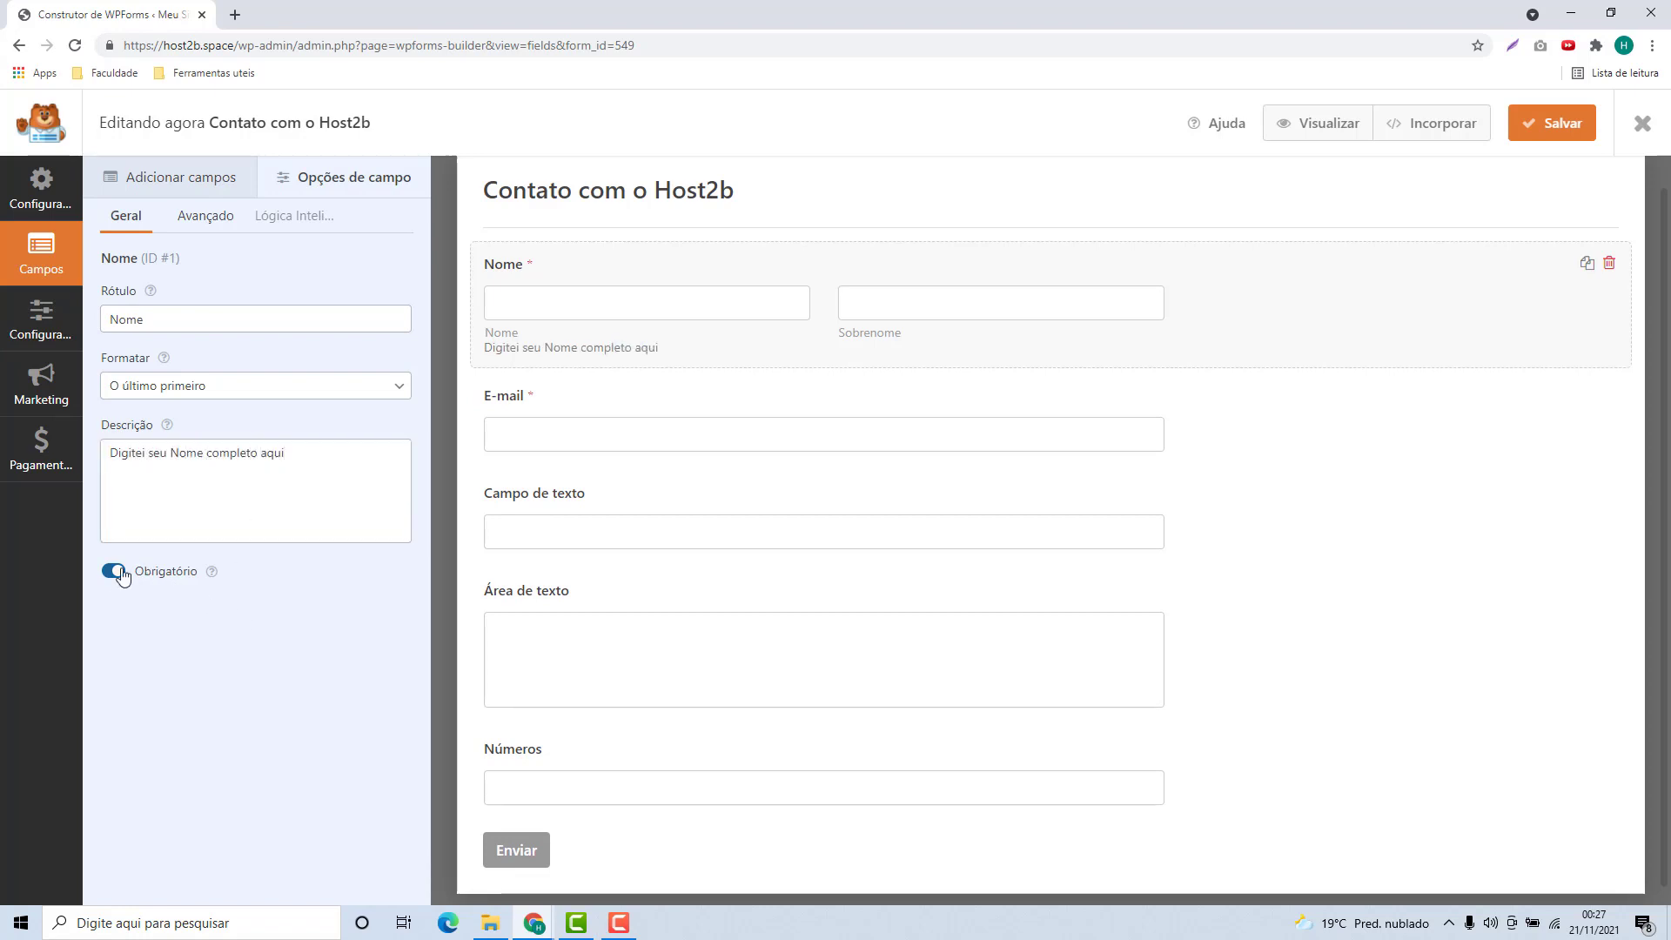
pyautogui.click(109, 574)
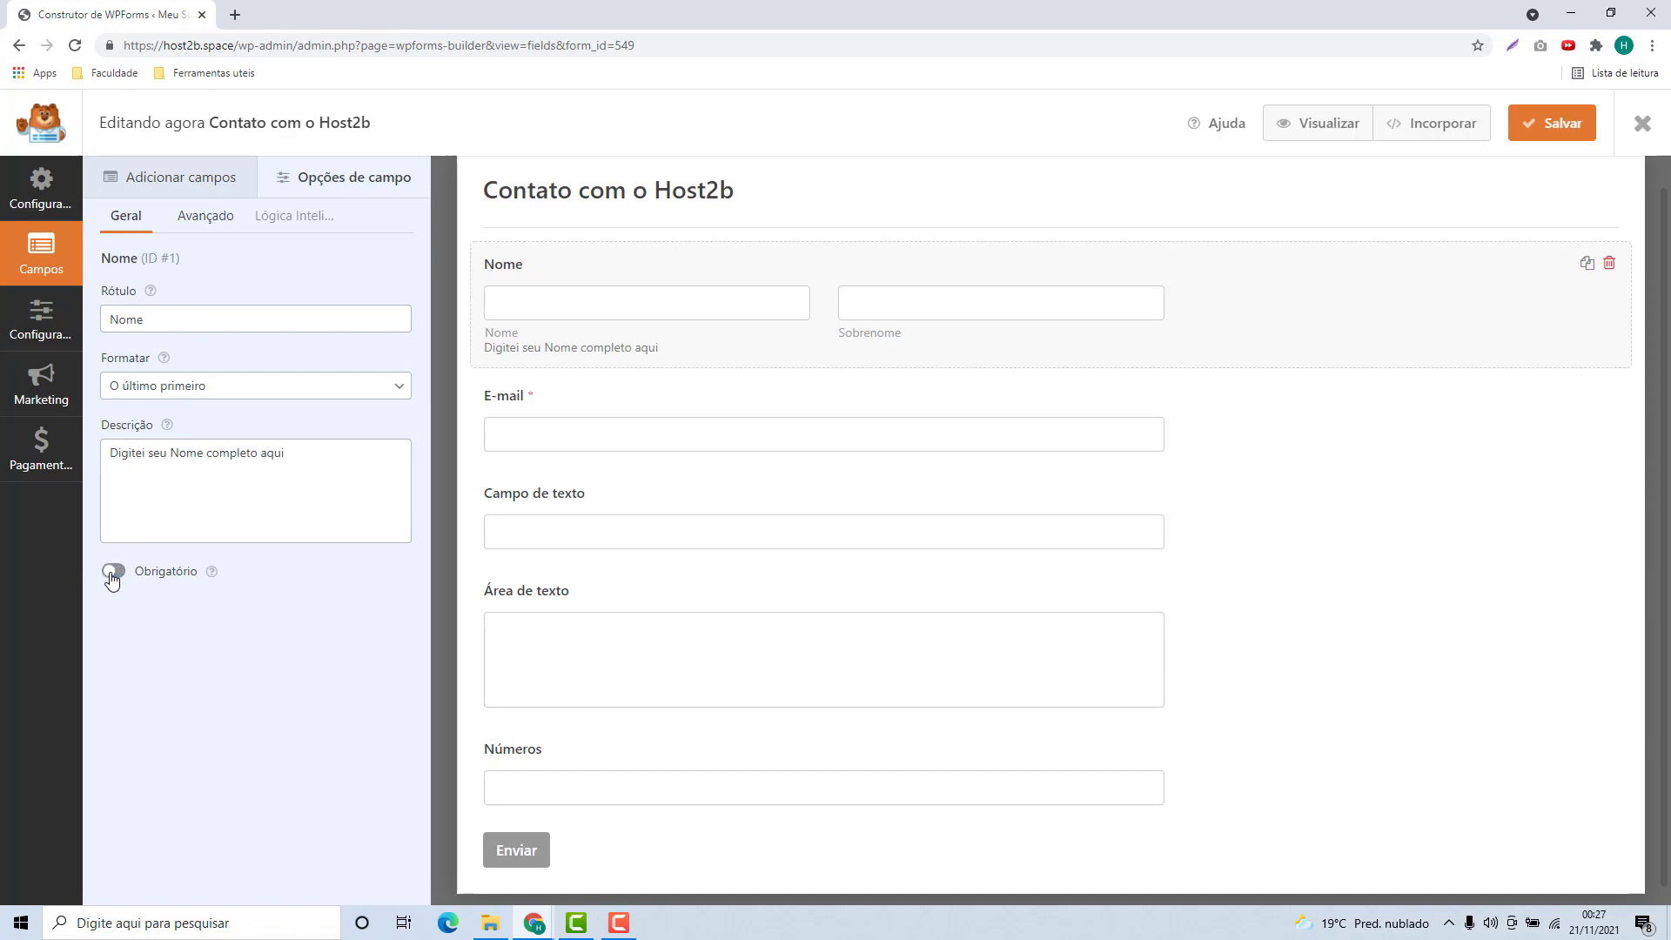
pyautogui.click(112, 575)
pyautogui.click(112, 575)
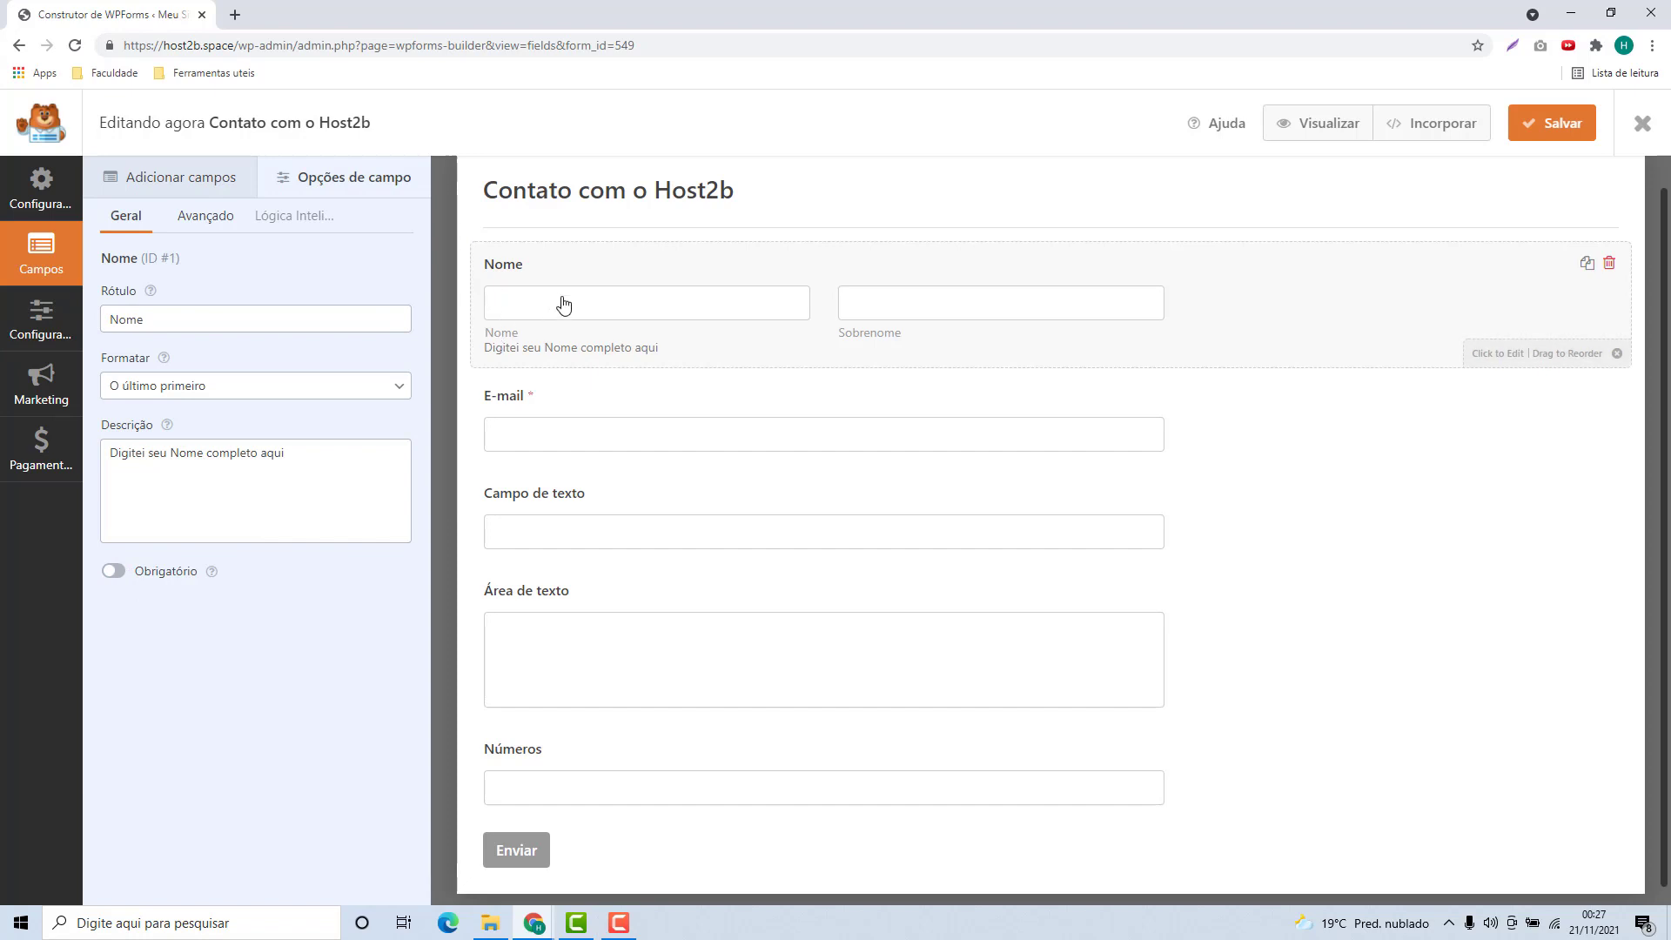
pyautogui.click(114, 576)
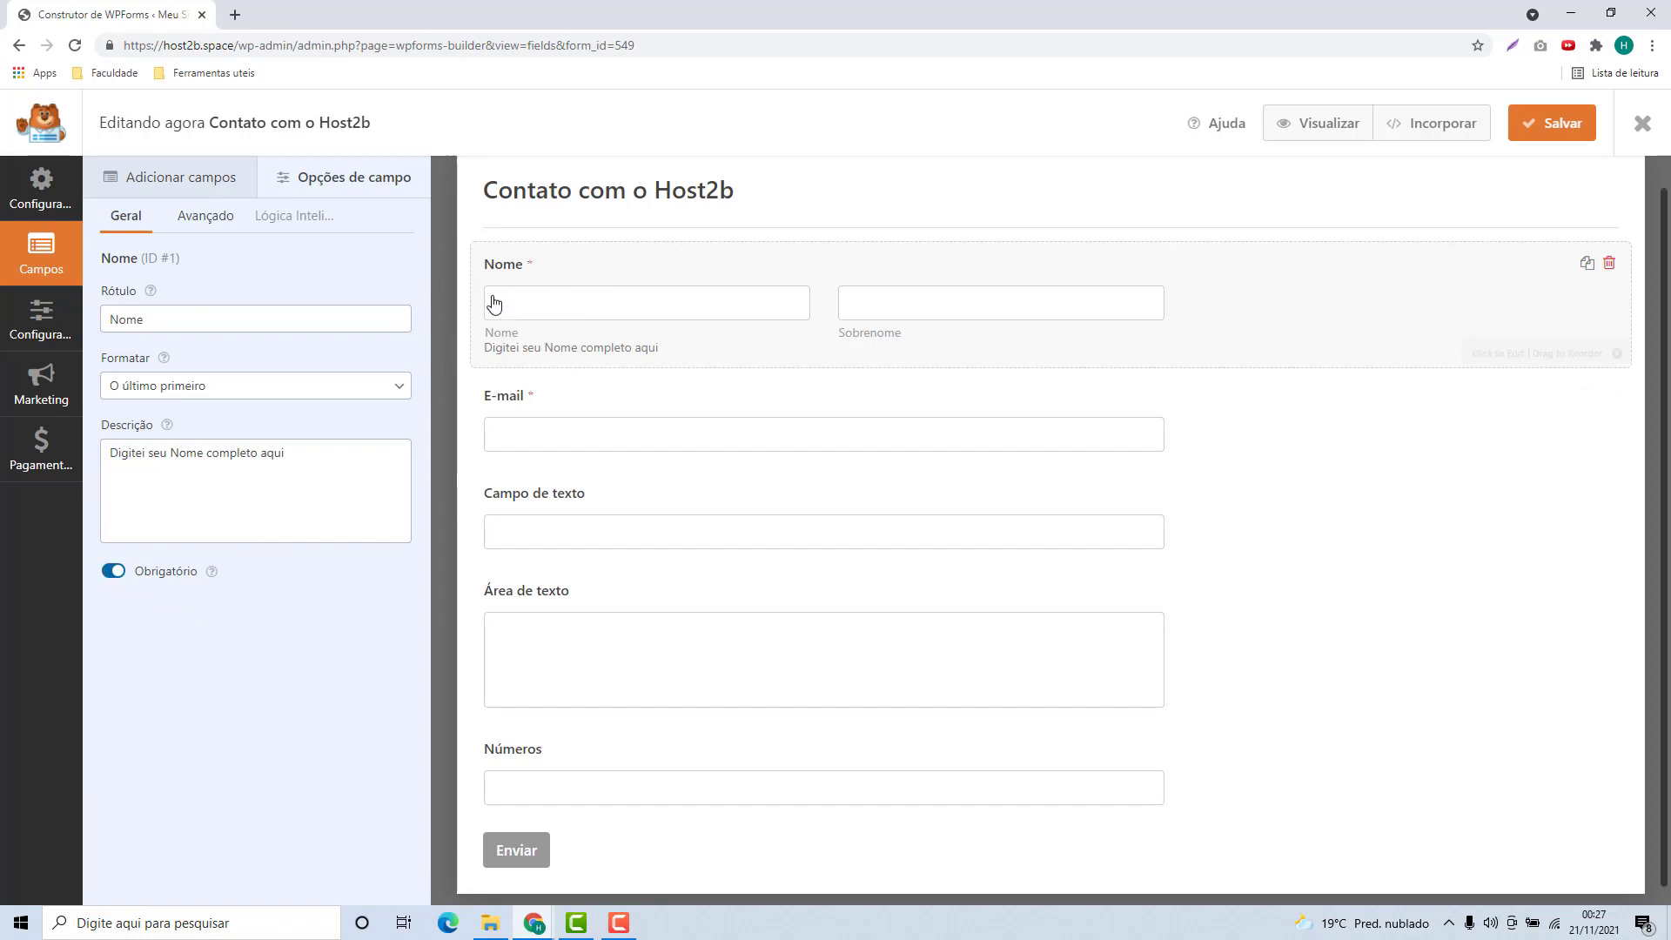
# Review the E-mail and Campo de texto field settings, leaving labels unchanged
pyautogui.click(546, 426)
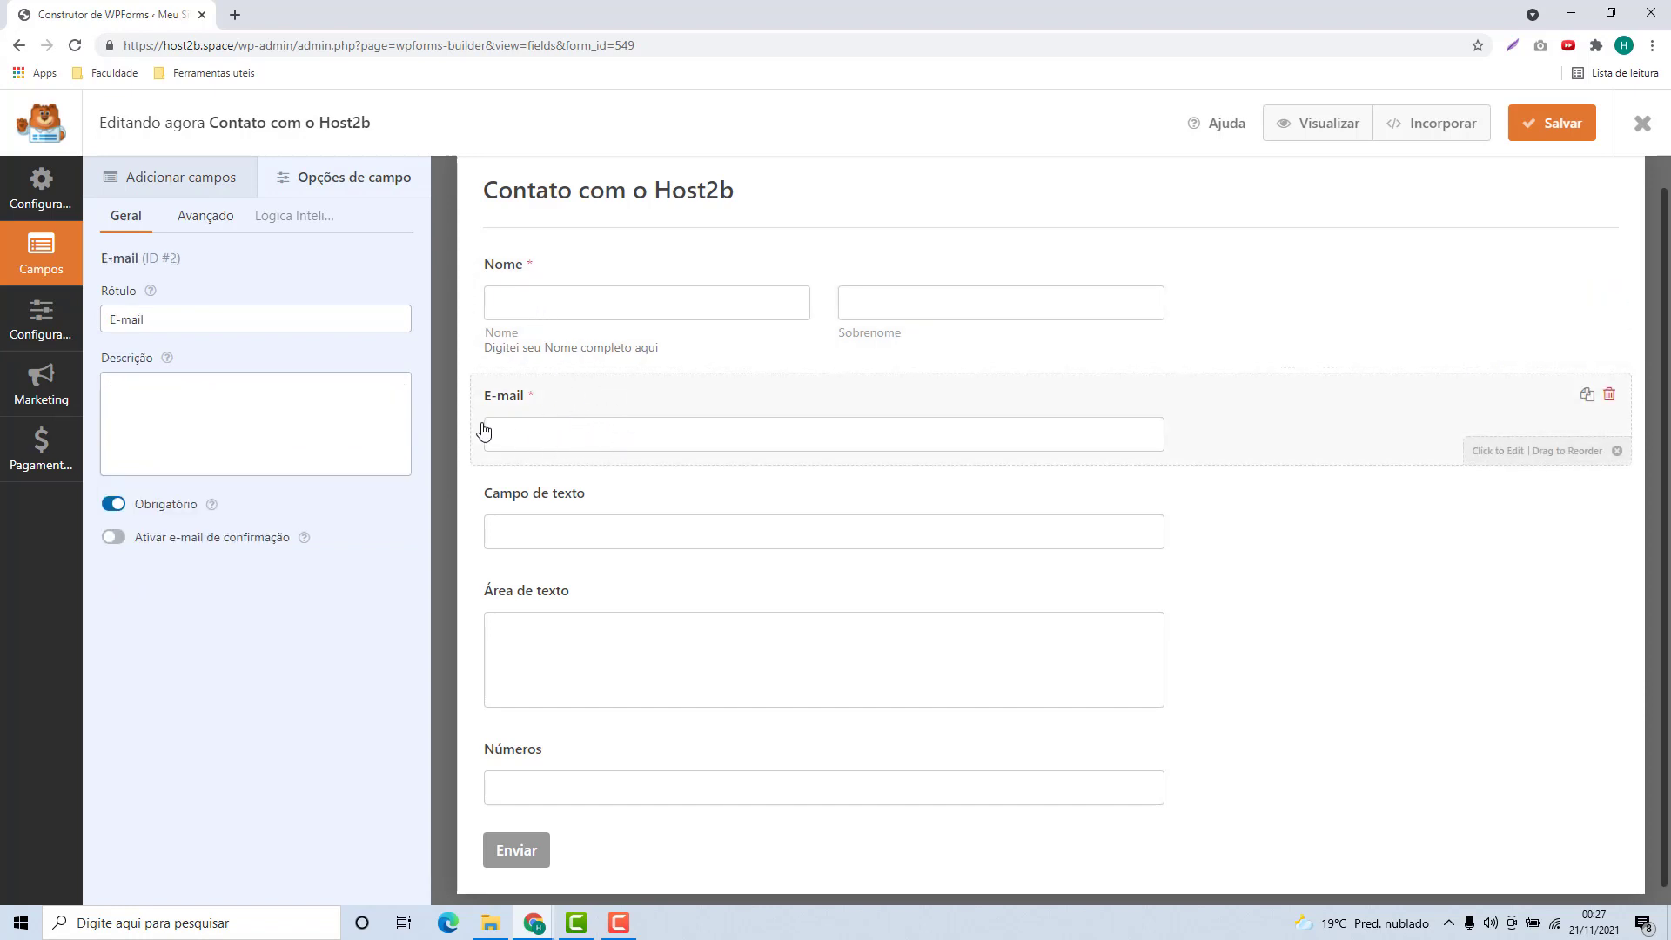
pyautogui.click(211, 324)
pyautogui.click(213, 383)
pyautogui.click(202, 319)
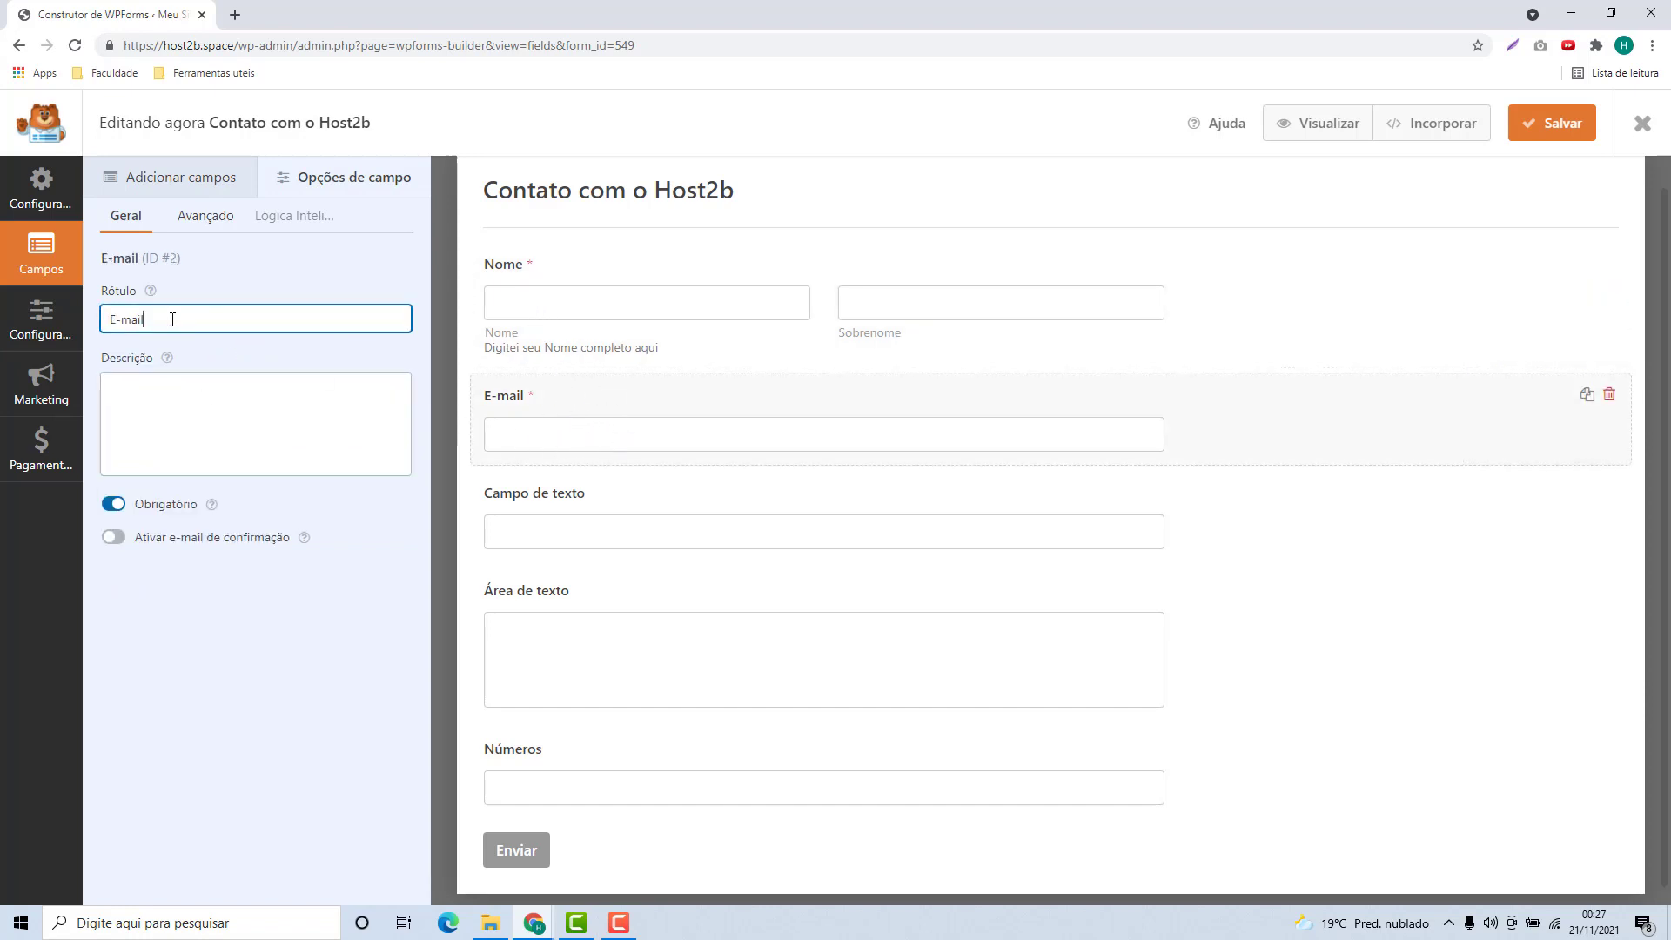
pyautogui.click(226, 429)
pyautogui.click(514, 532)
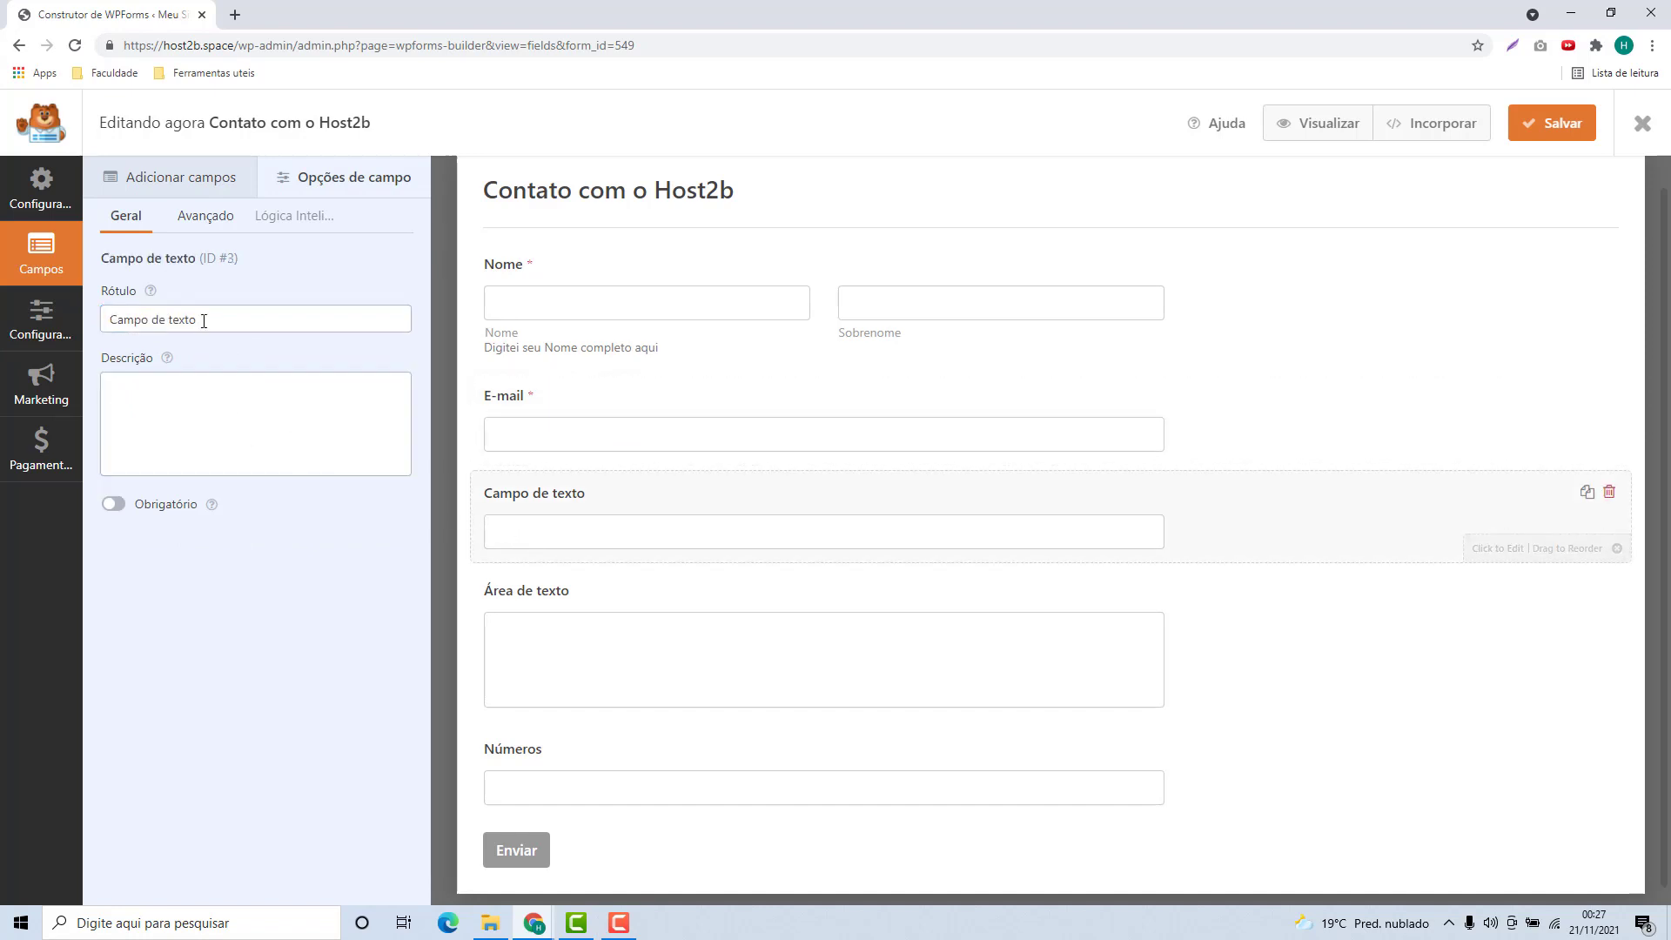
pyautogui.moveTo(205, 318); pyautogui.dragTo(90, 324)
pyautogui.press('End')
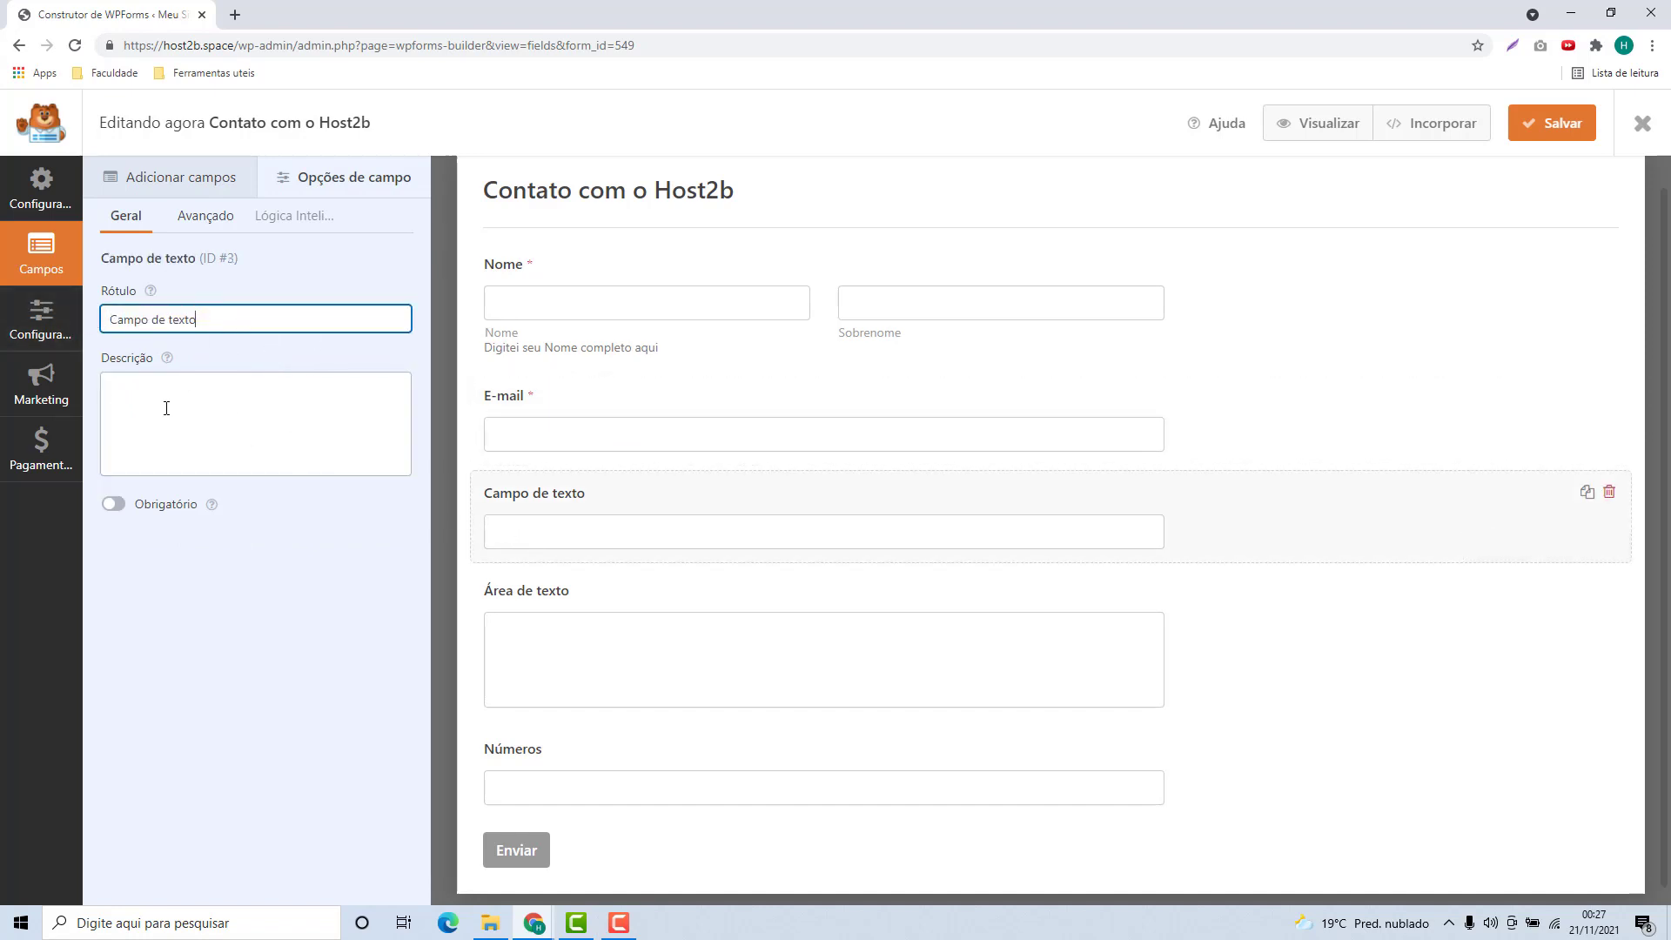
pyautogui.click(167, 408)
# Step through each field's settings down to Números, then return to Adicionar campos
pyautogui.click(557, 601)
pyautogui.scroll(1, 670, 739)
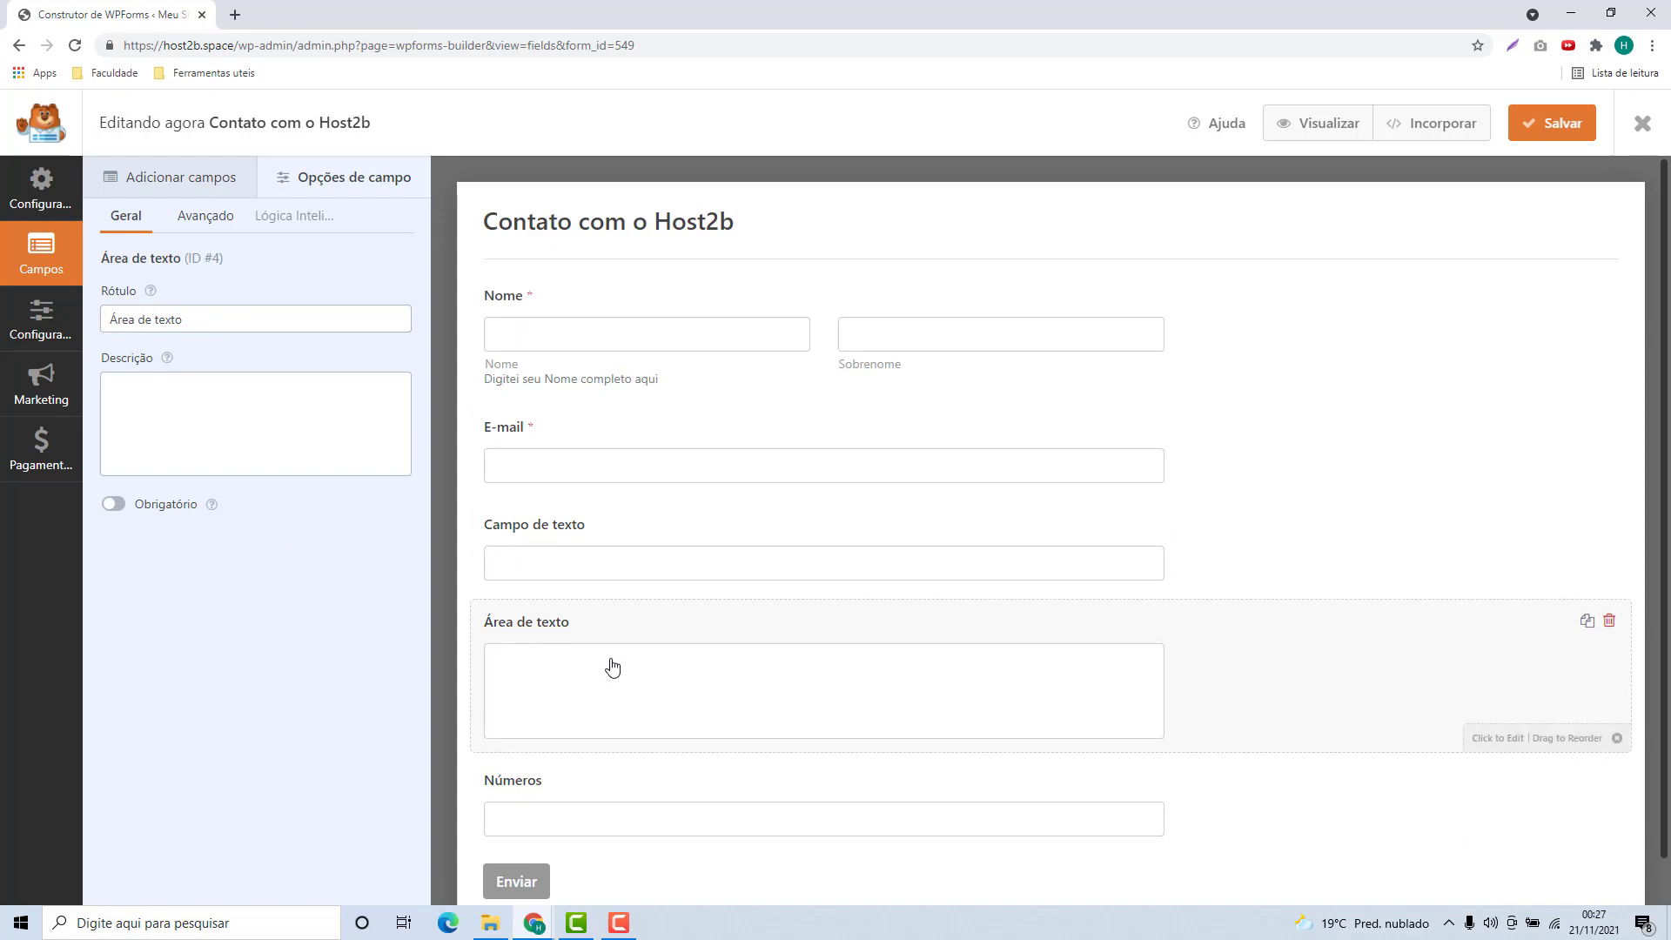
pyautogui.click(608, 562)
pyautogui.click(600, 474)
pyautogui.click(578, 392)
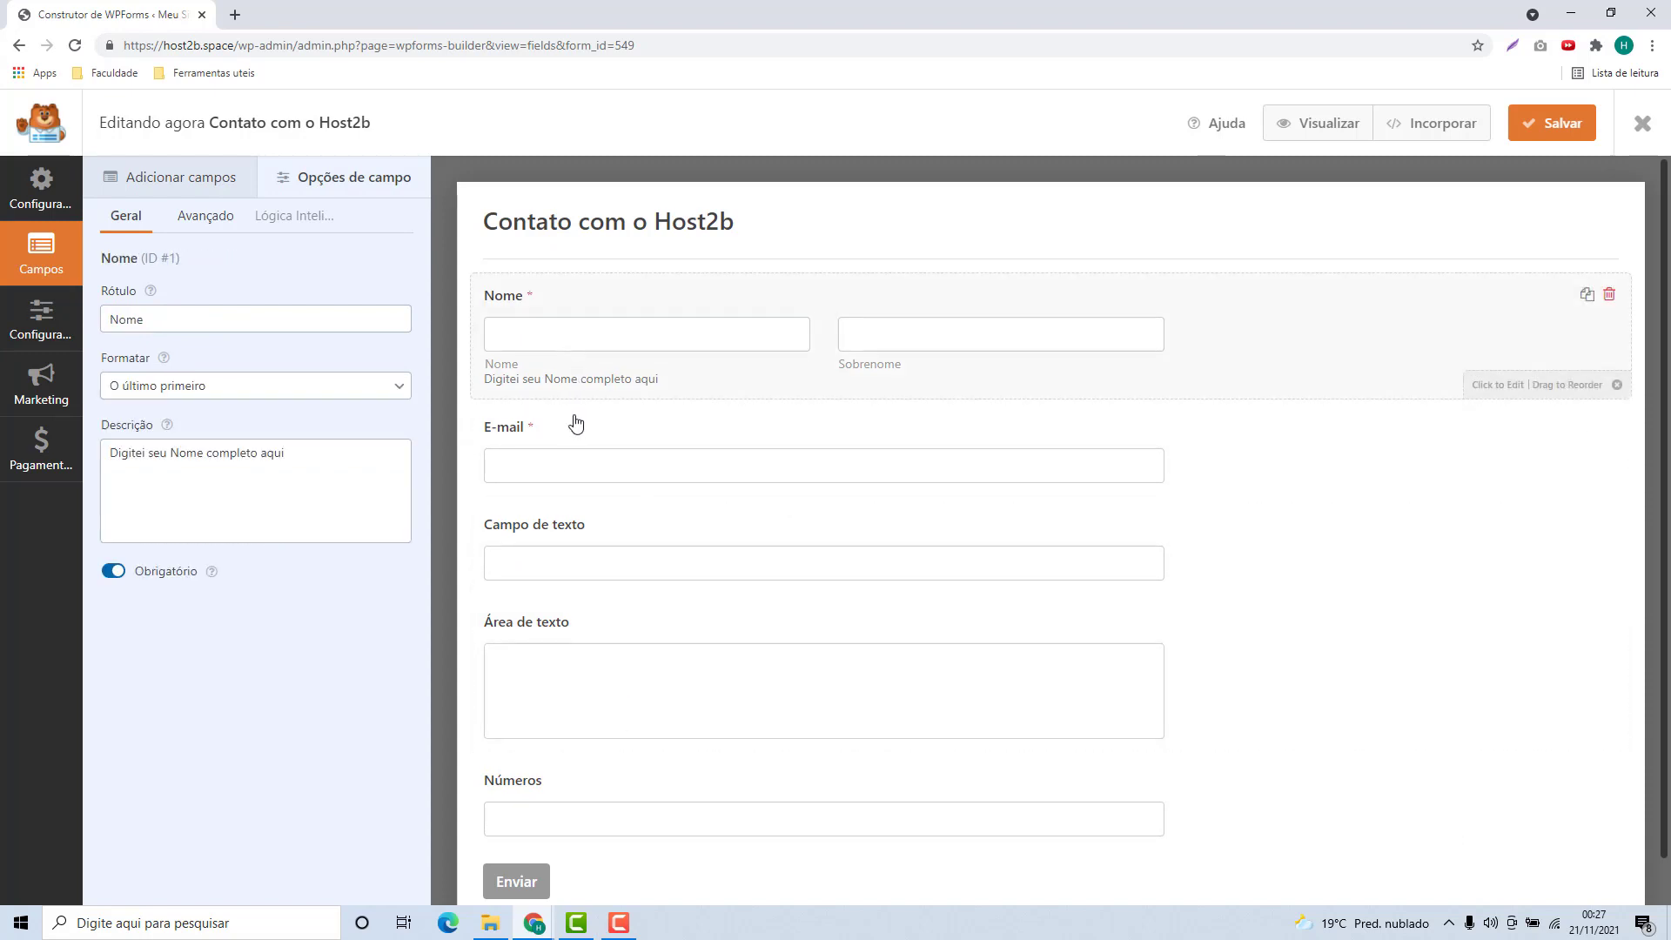
pyautogui.click(576, 431)
pyautogui.click(578, 574)
pyautogui.click(583, 688)
pyautogui.click(589, 774)
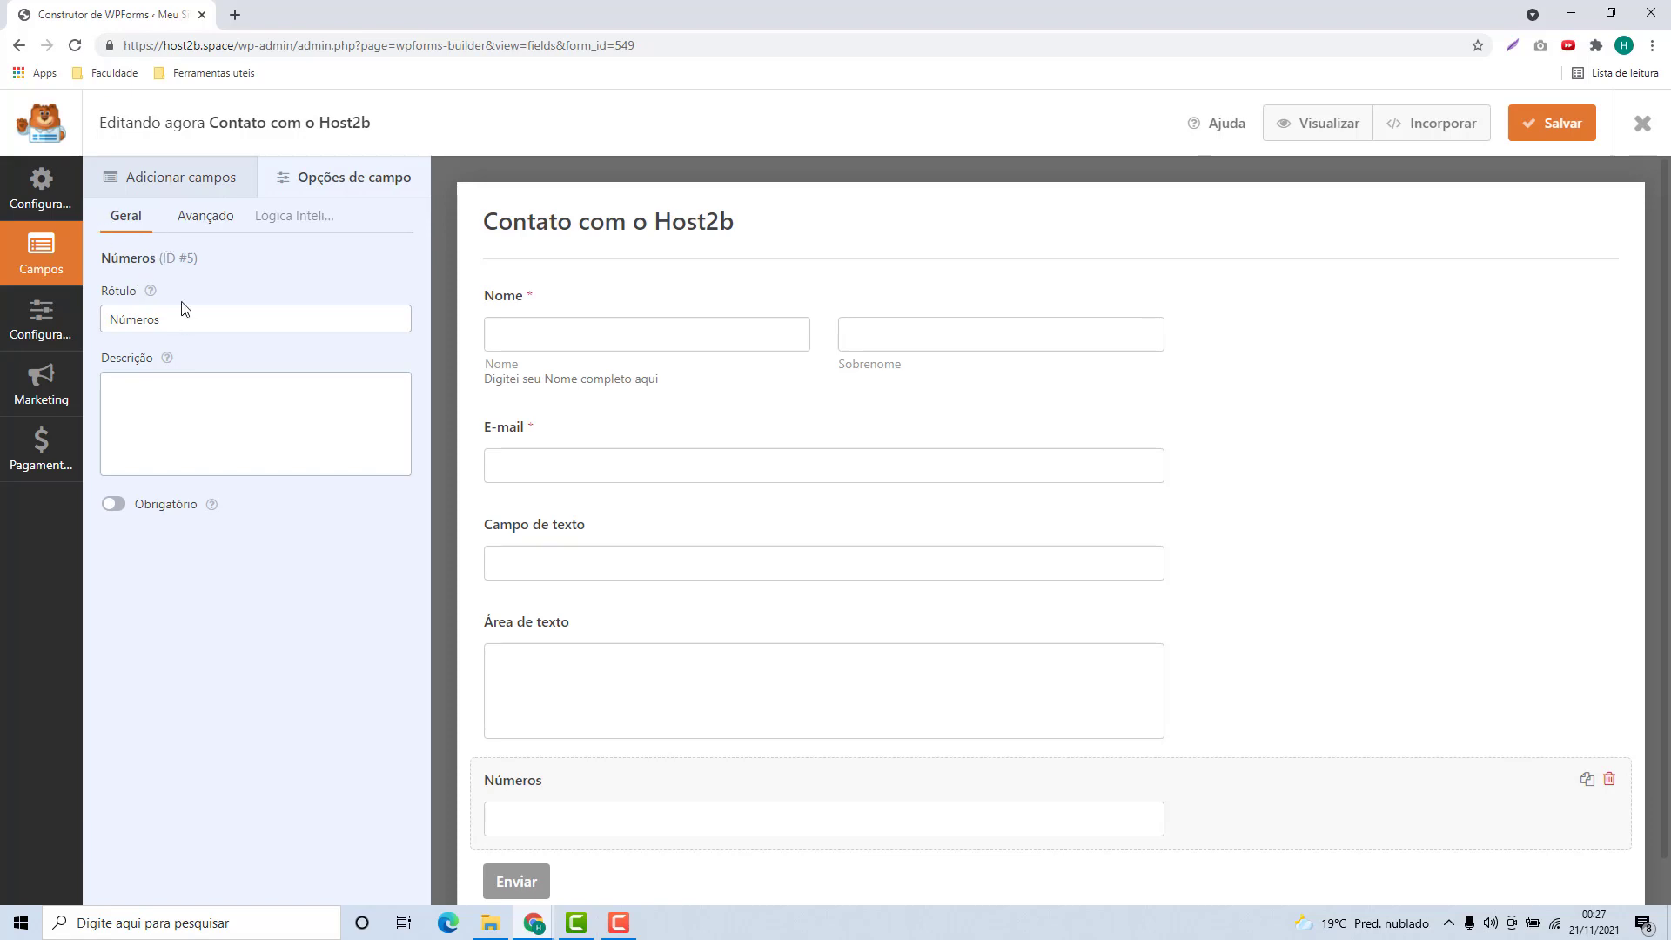
pyautogui.click(174, 180)
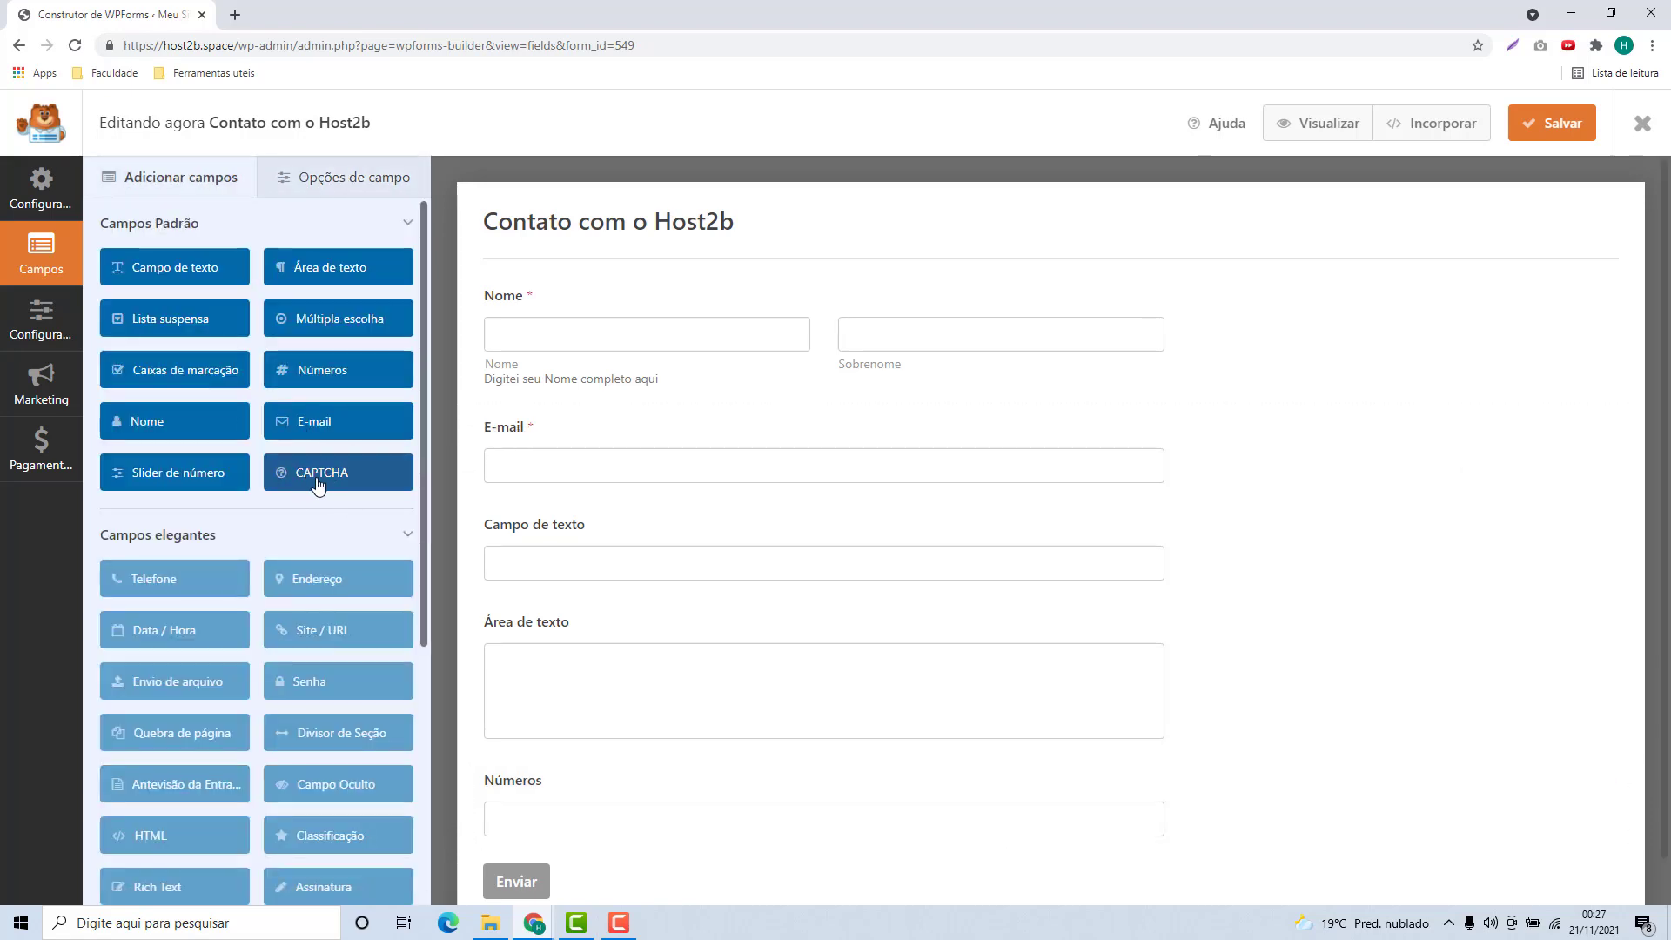
# Add another E-mail field at the form's end and dismiss the CAPTCHA warning
pyautogui.moveTo(317, 424); pyautogui.dragTo(541, 410)
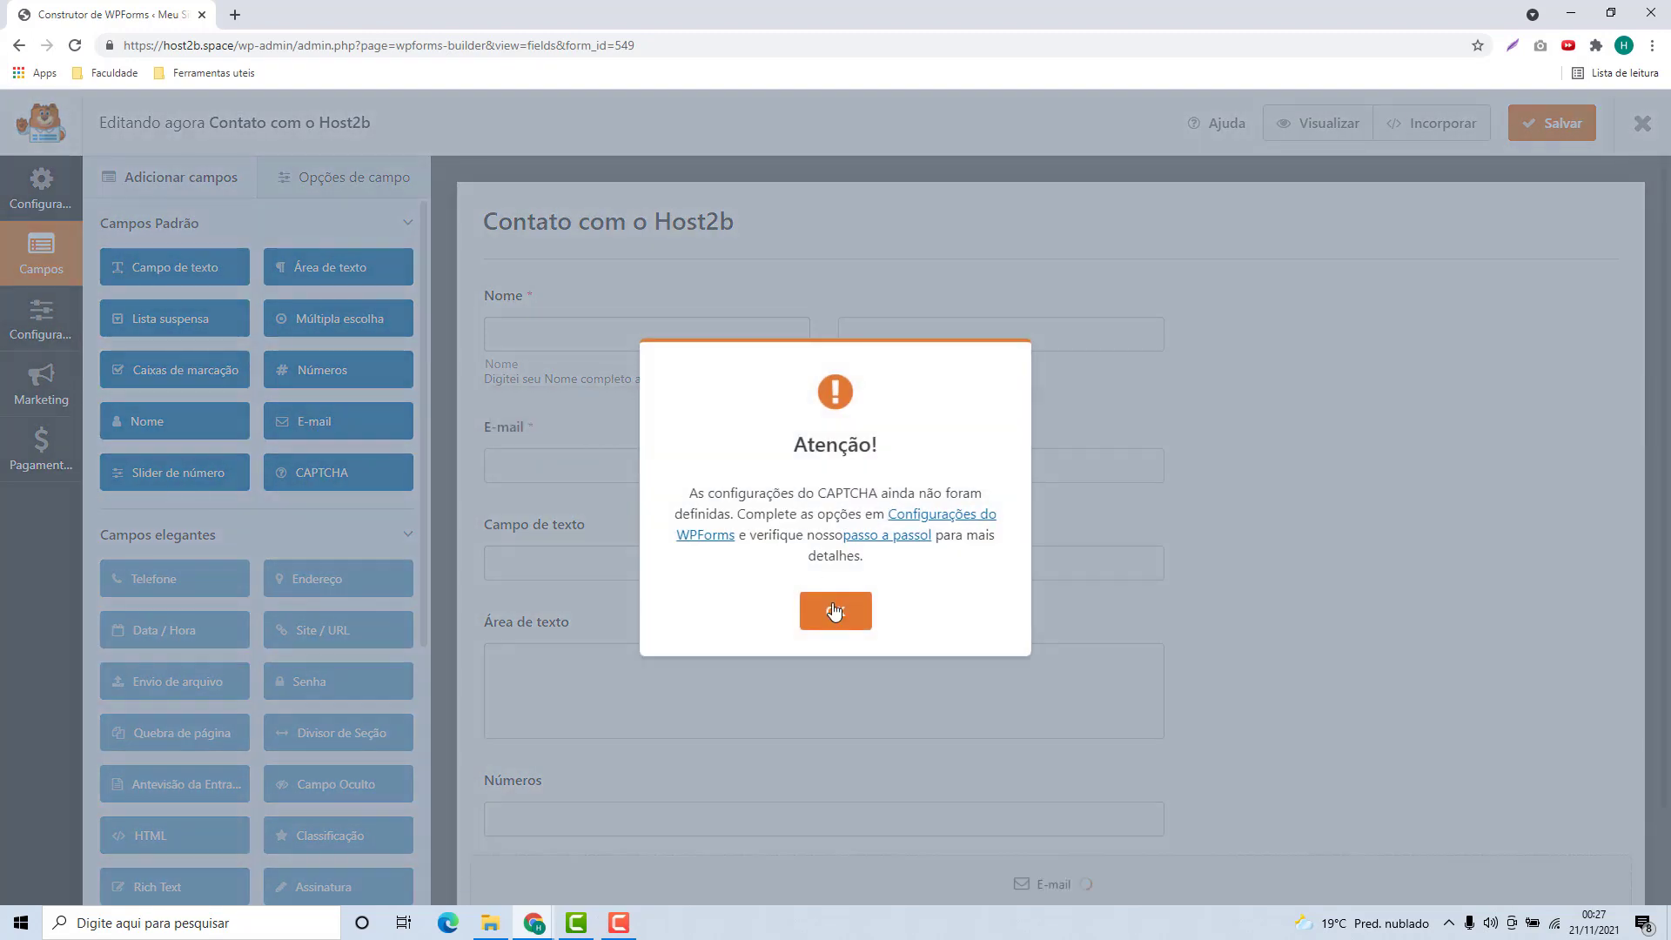
pyautogui.click(838, 612)
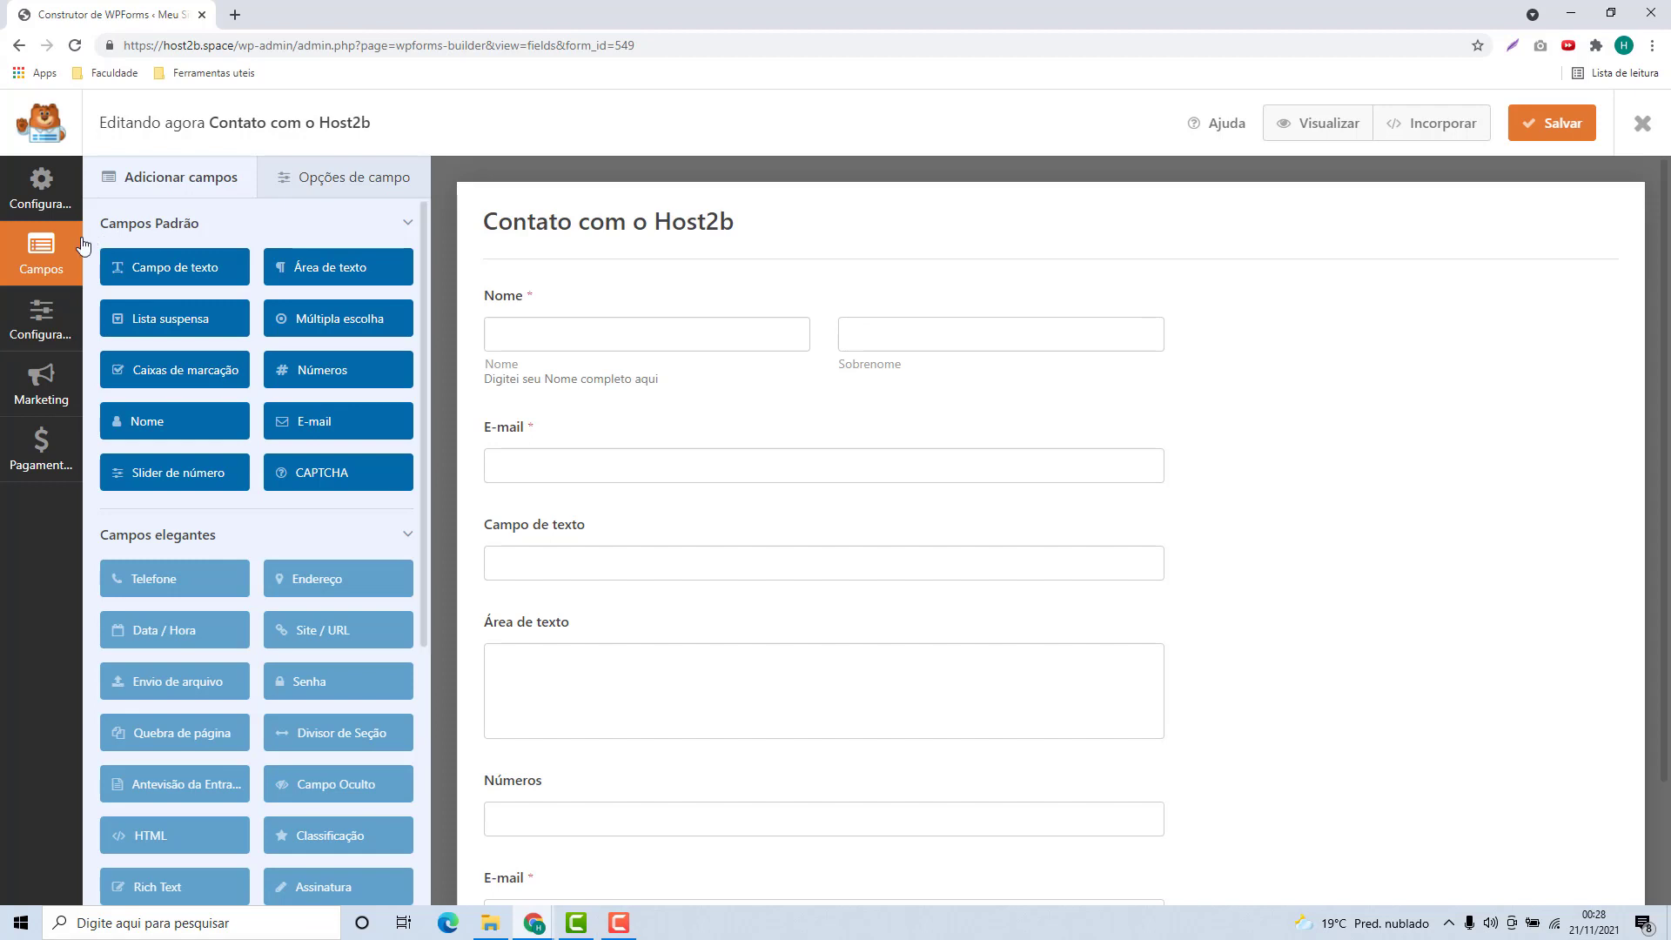
# Replace the form's fields with the Simple Contact Form template
pyautogui.click(34, 206)
pyautogui.moveTo(831, 437)
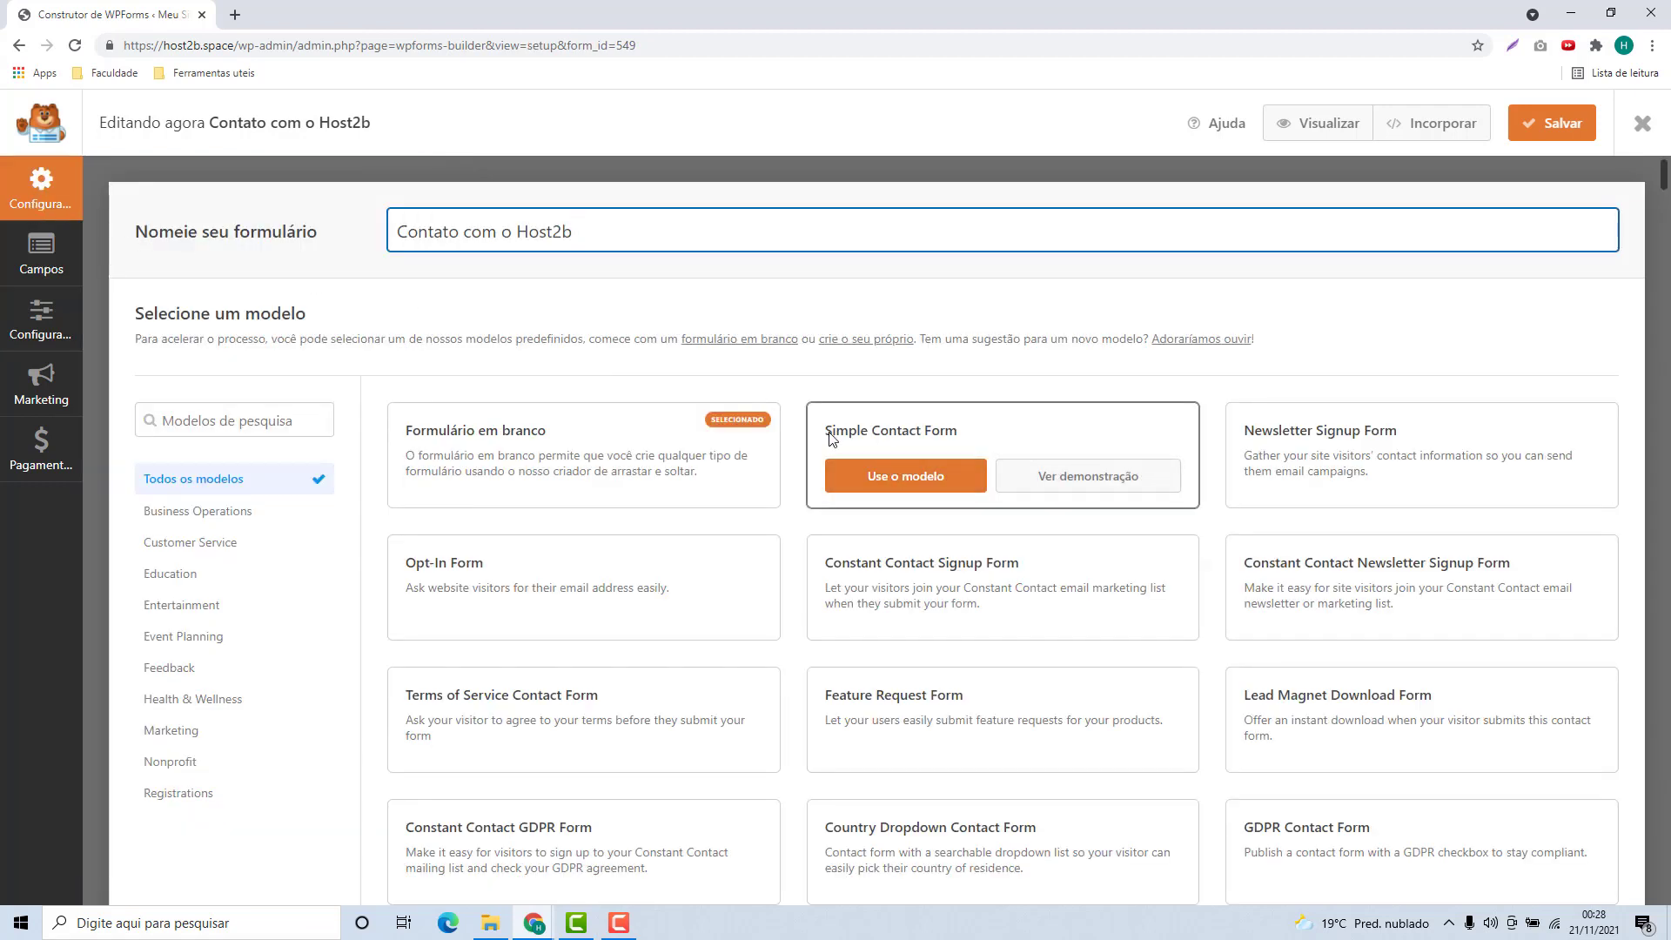
pyautogui.click(903, 484)
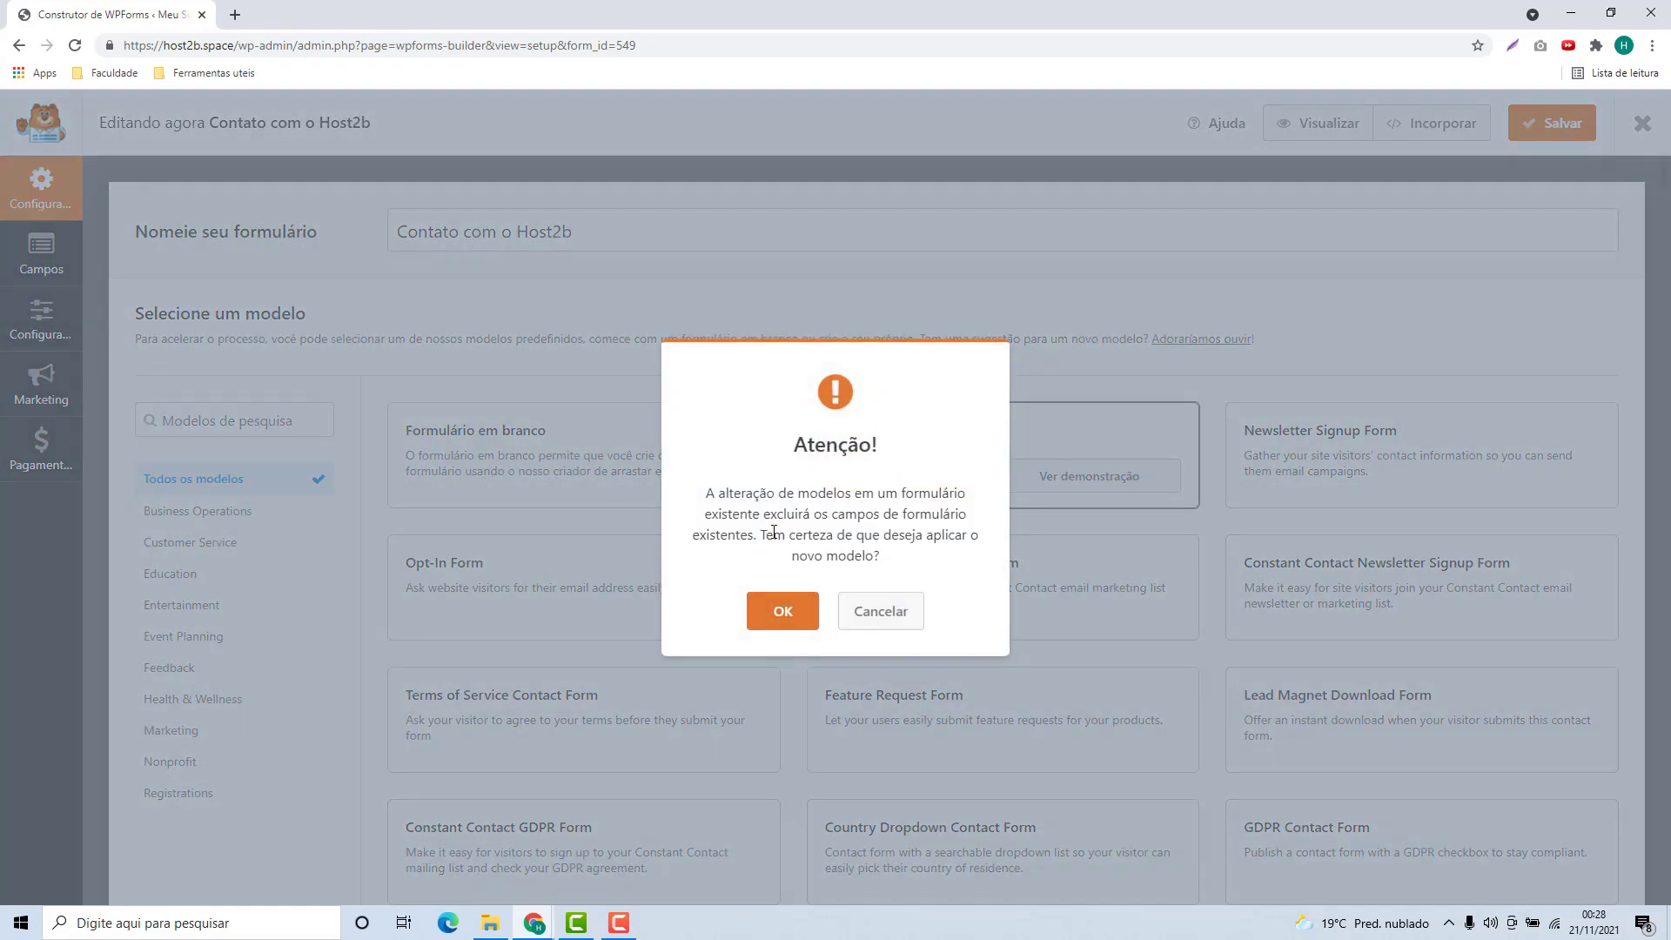
pyautogui.click(786, 609)
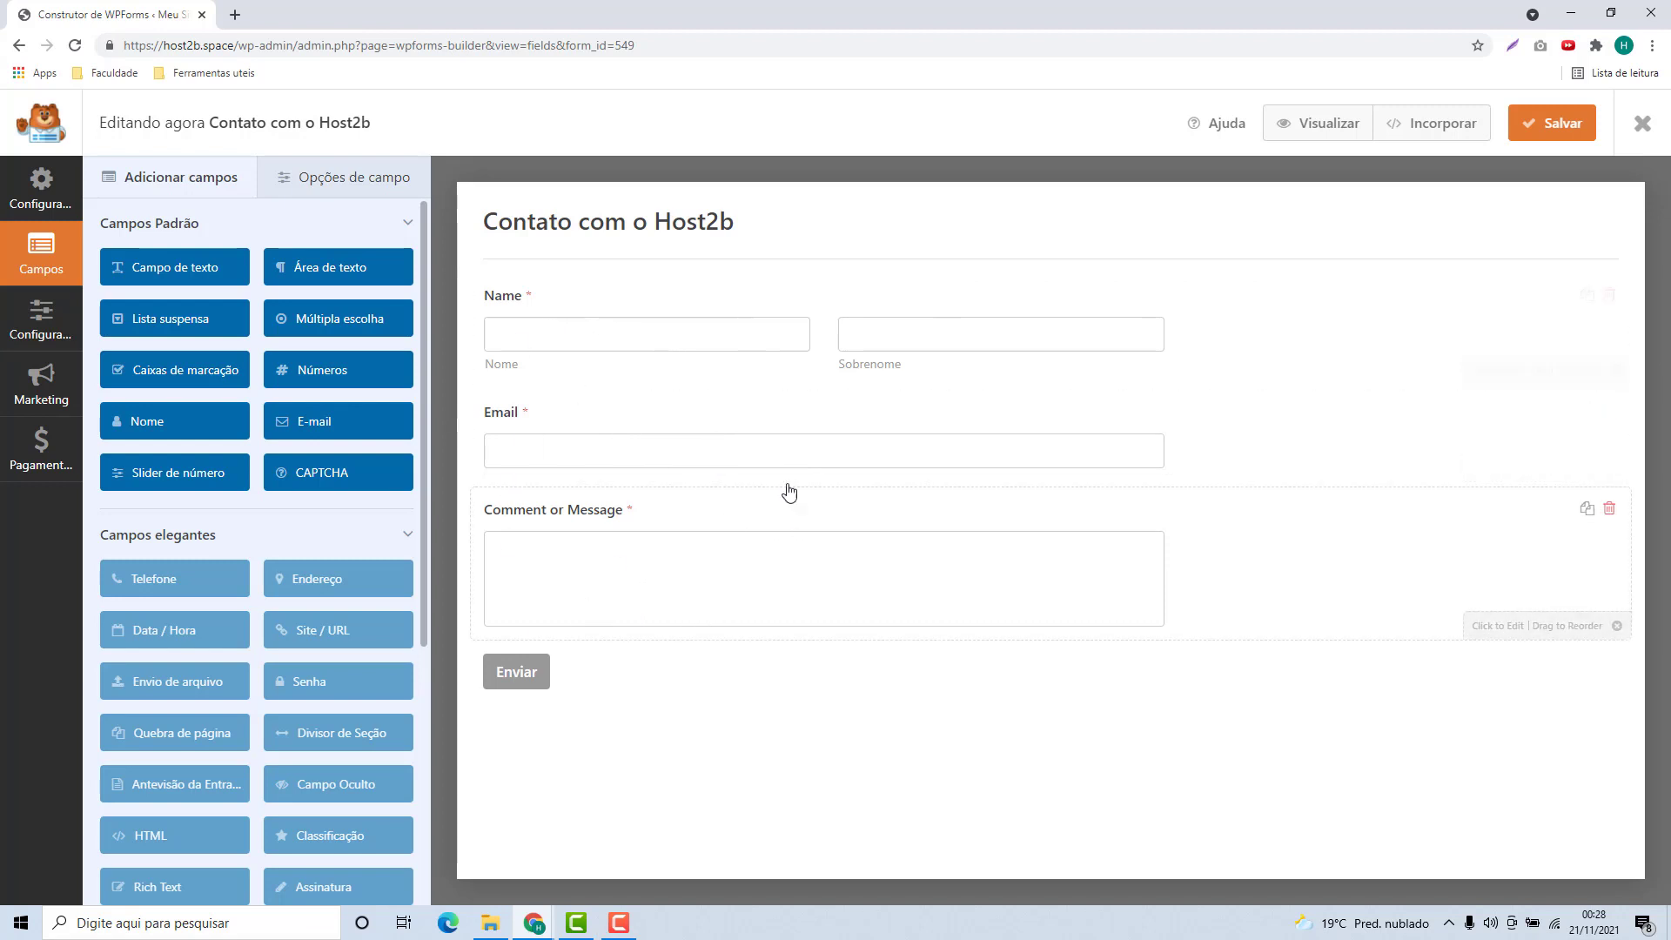
# Relabel Name to 'Nome' and the message field to 'Digite sua mensagem', then save and close
pyautogui.click(525, 309)
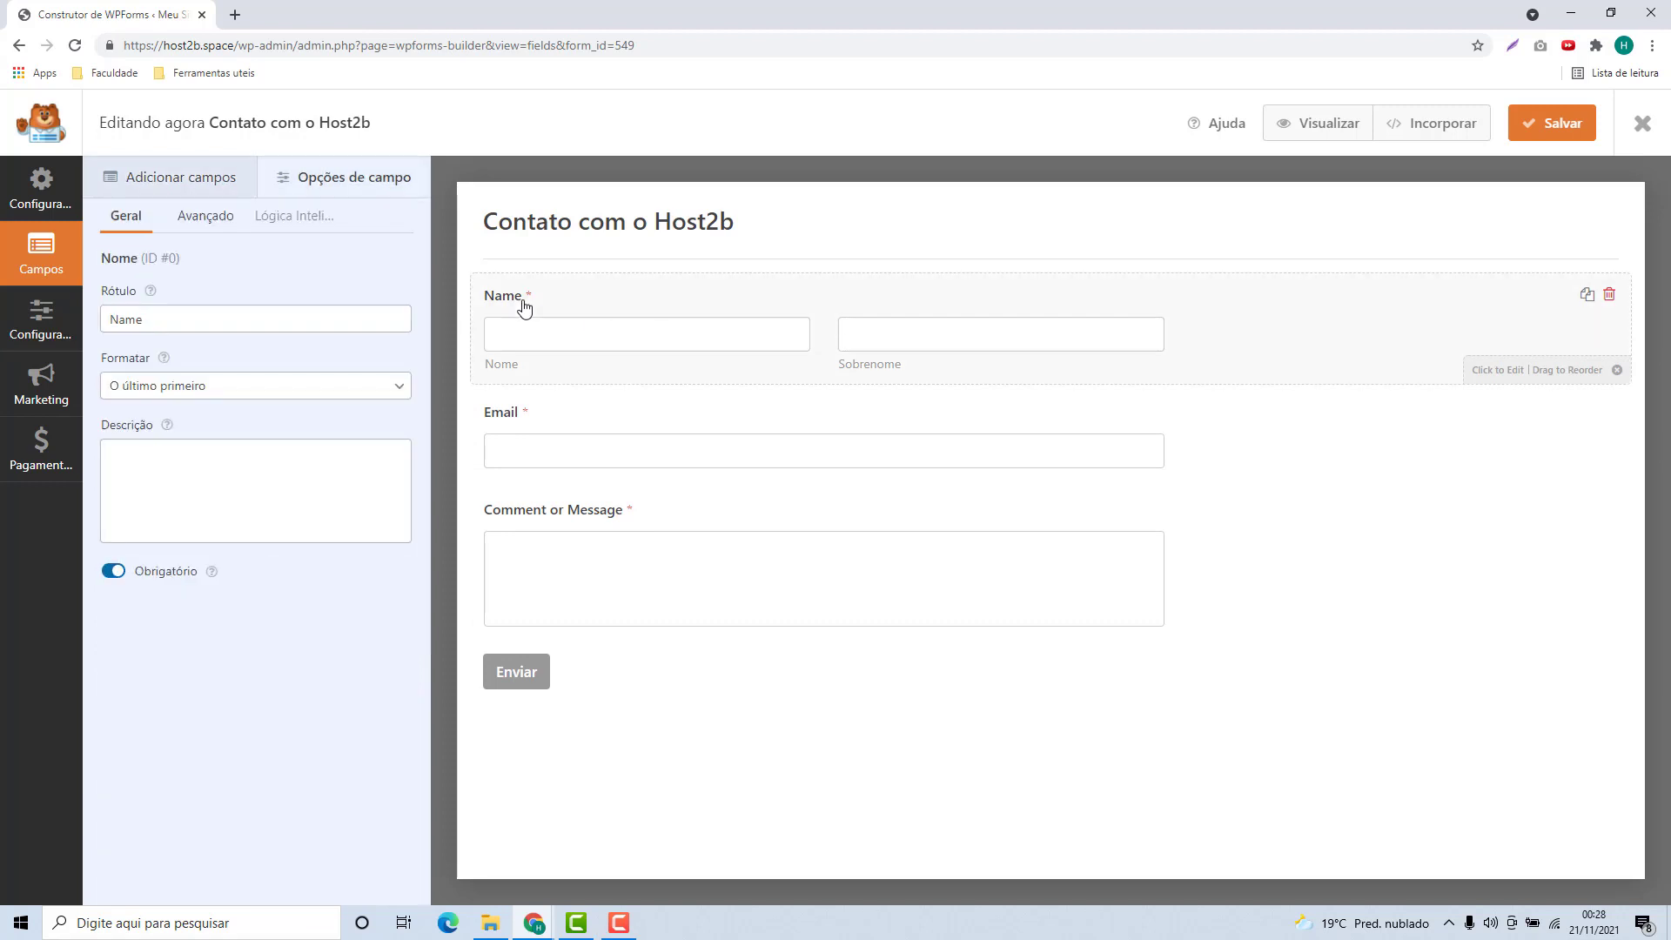
pyautogui.moveTo(161, 319); pyautogui.dragTo(54, 329)
pyautogui.write('Nome')
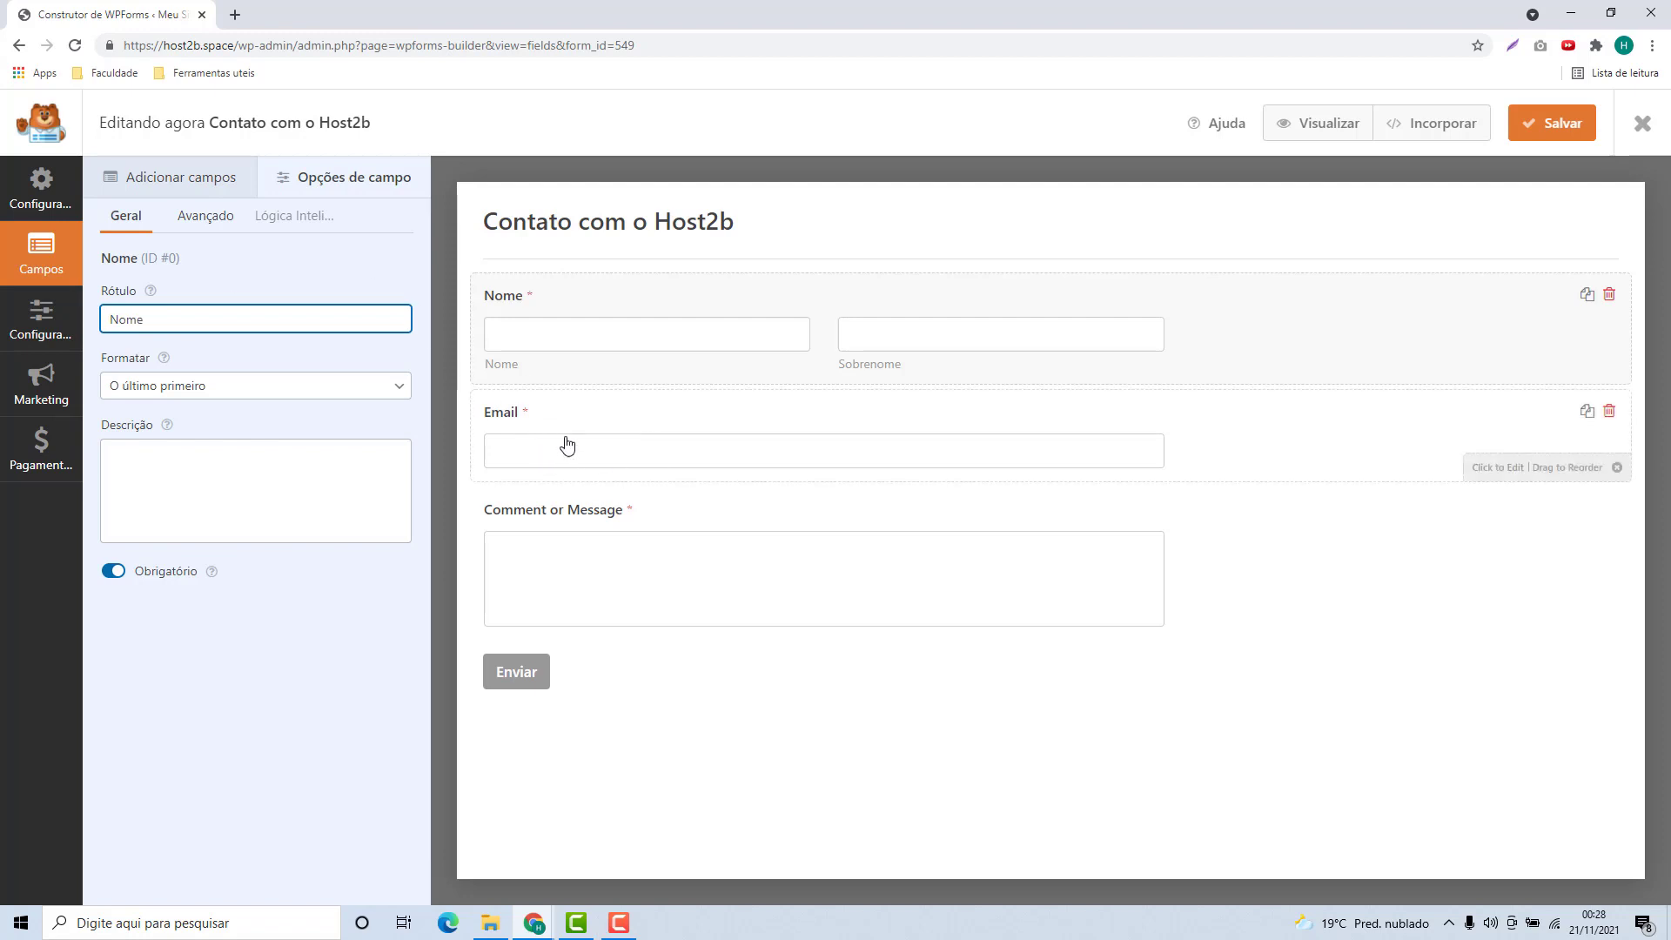
pyautogui.click(559, 540)
pyautogui.tripleClick(243, 320)
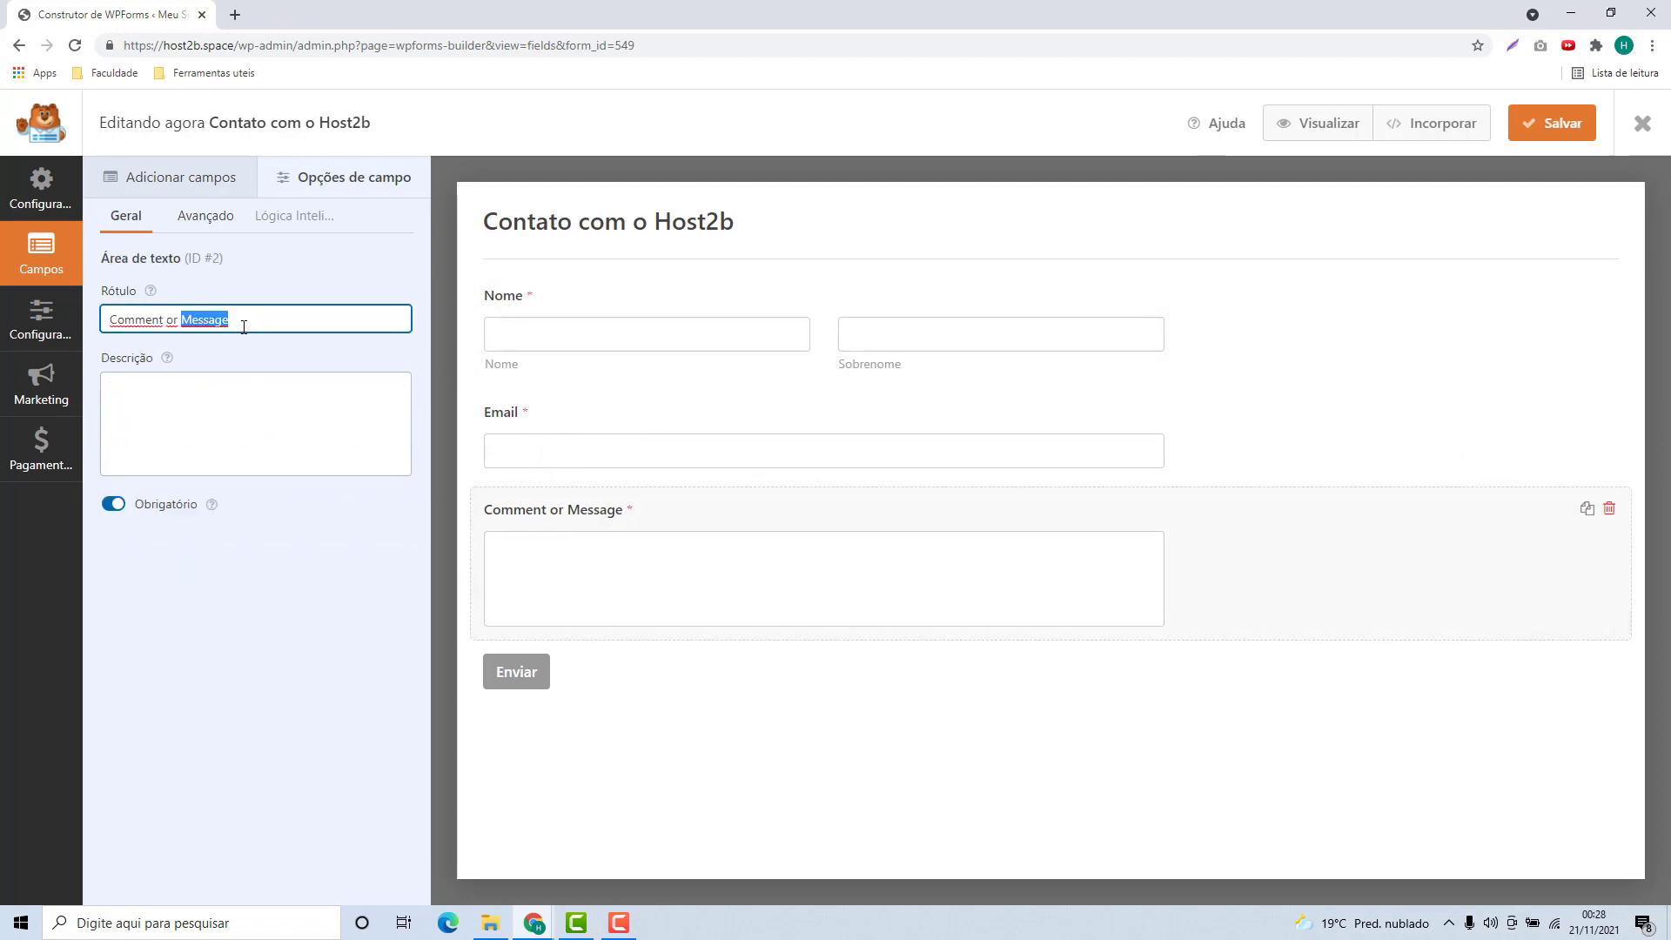
pyautogui.write('Digite s')
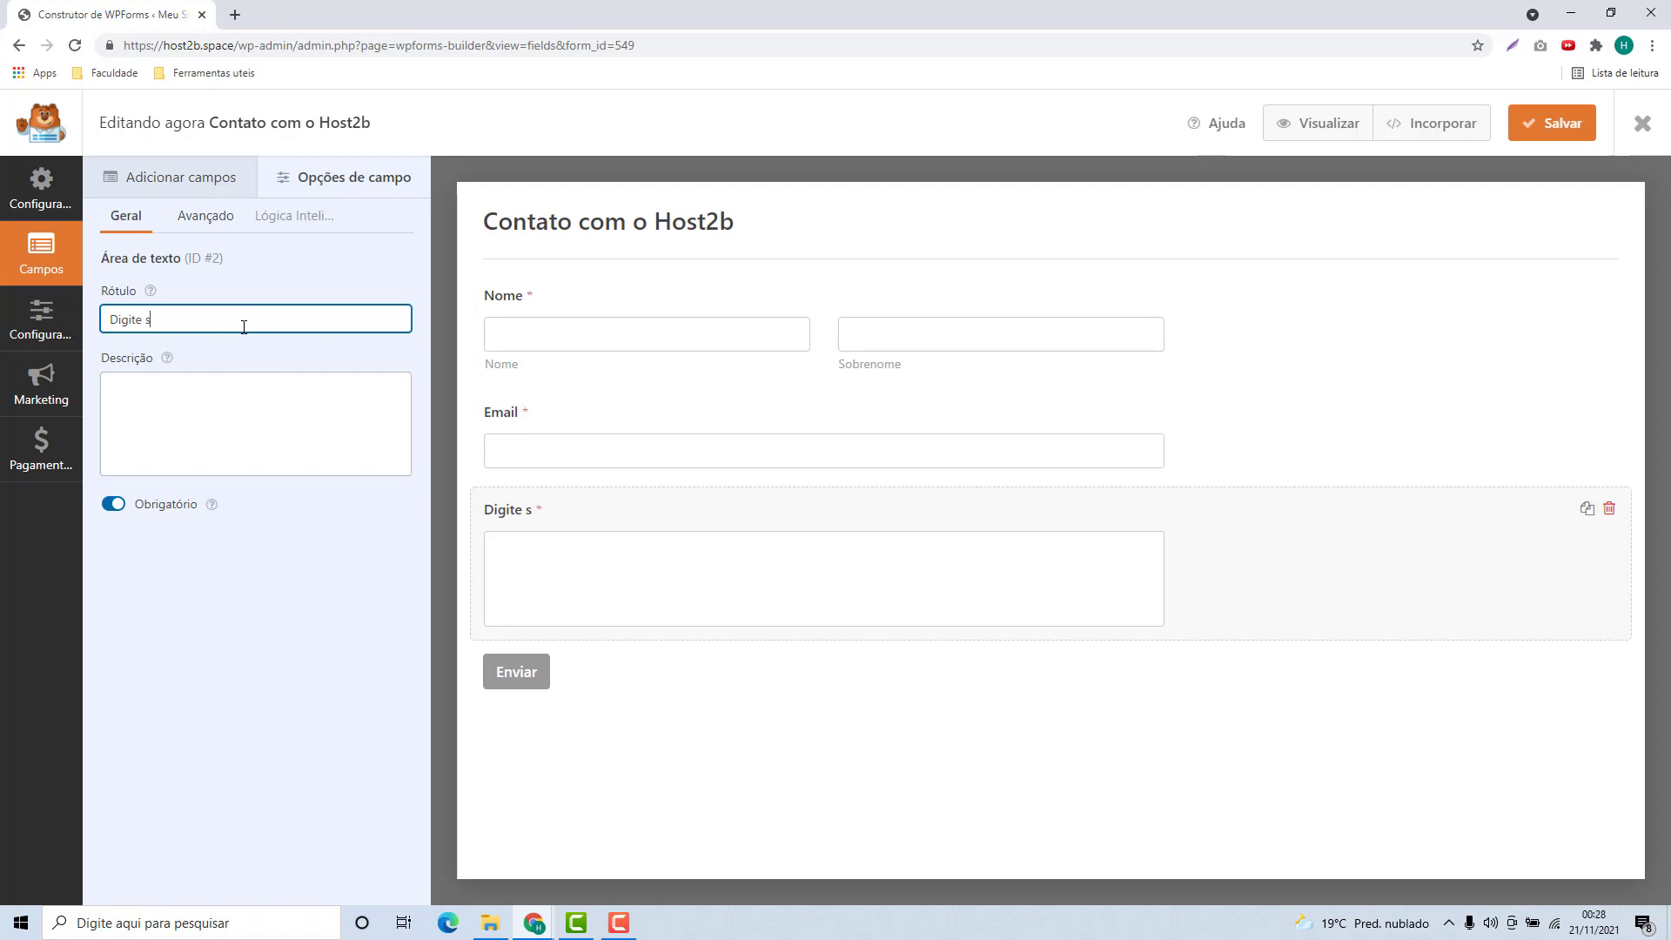
pyautogui.write('ua mensagem')
pyautogui.click(616, 713)
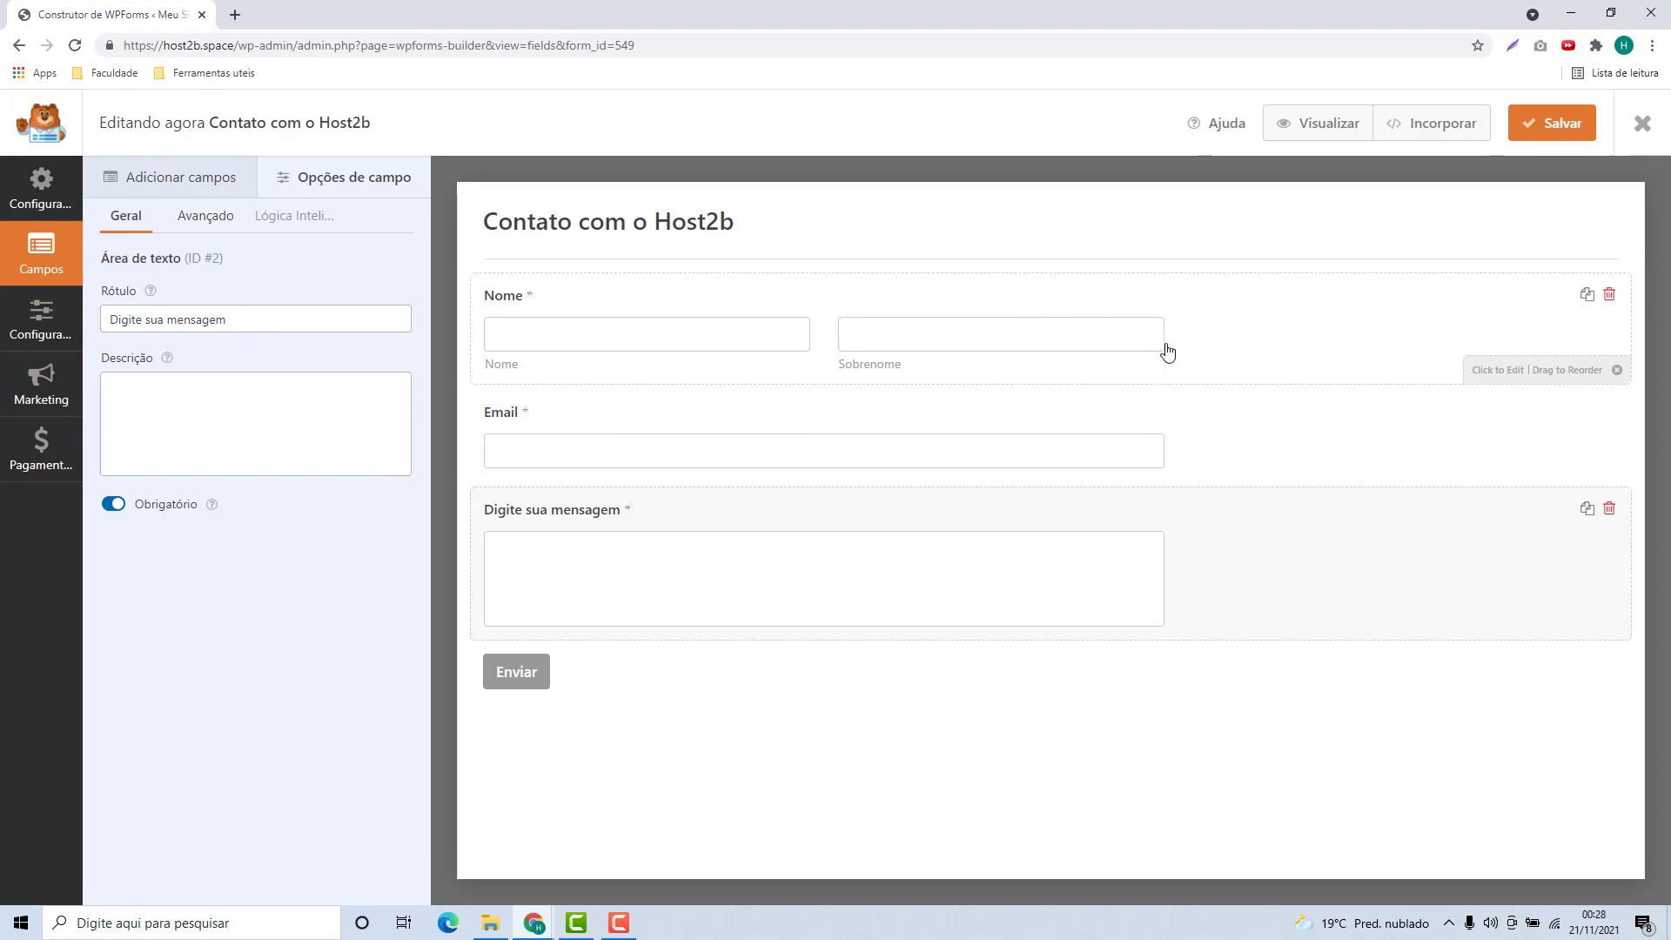
pyautogui.click(1542, 127)
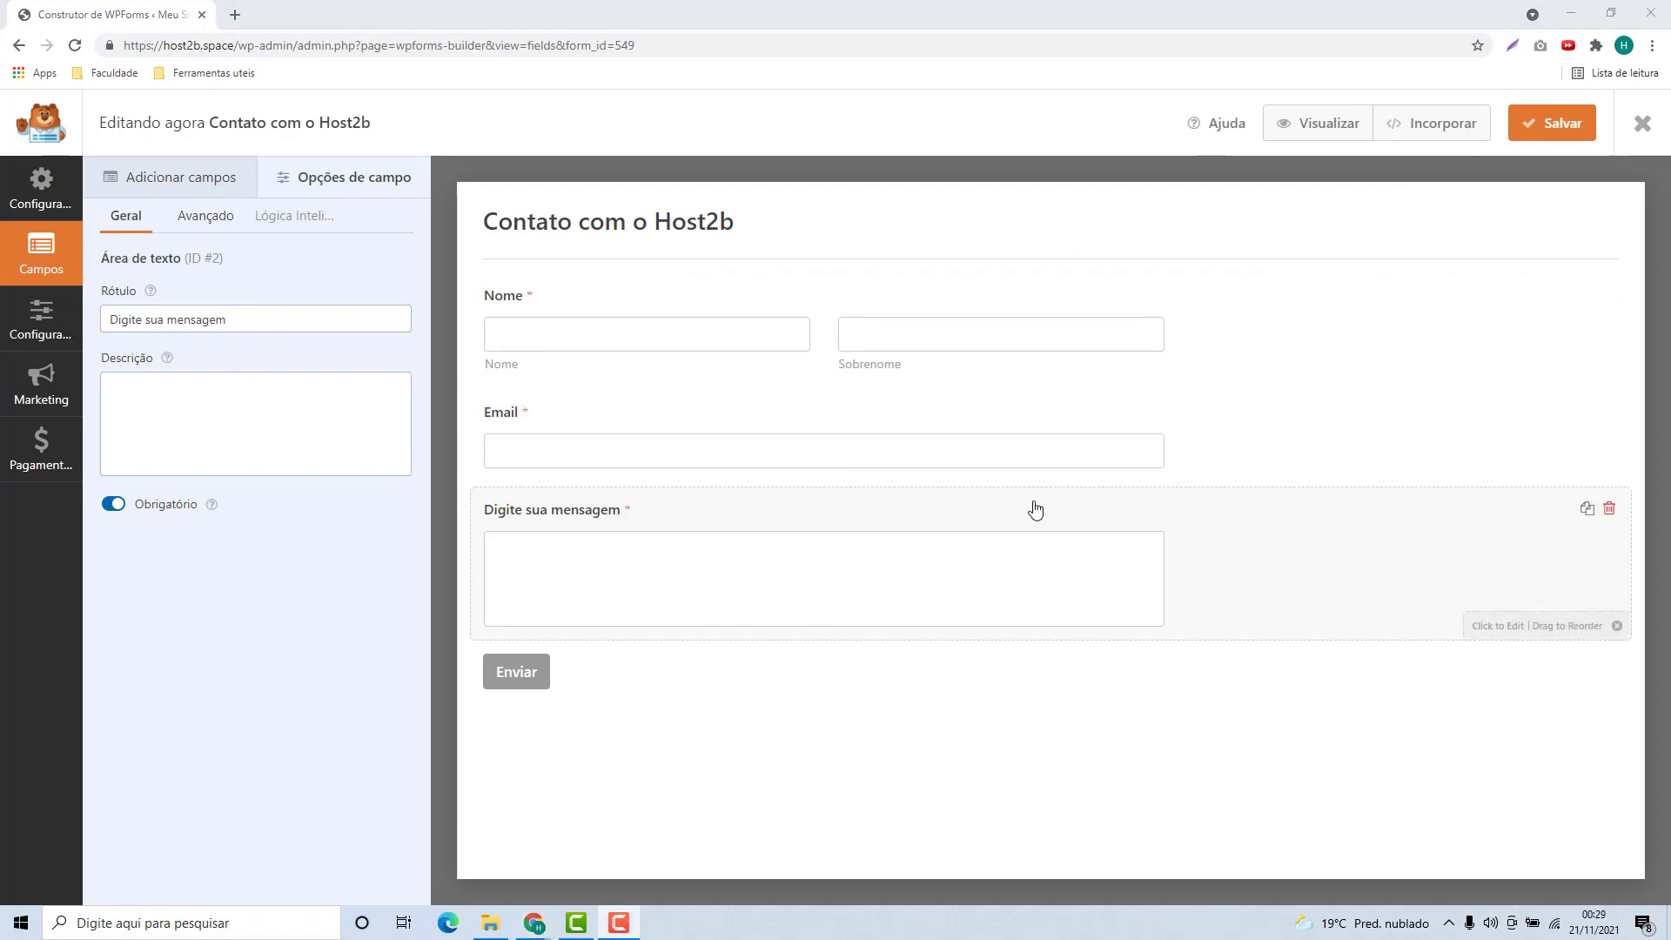
pyautogui.click(1643, 127)
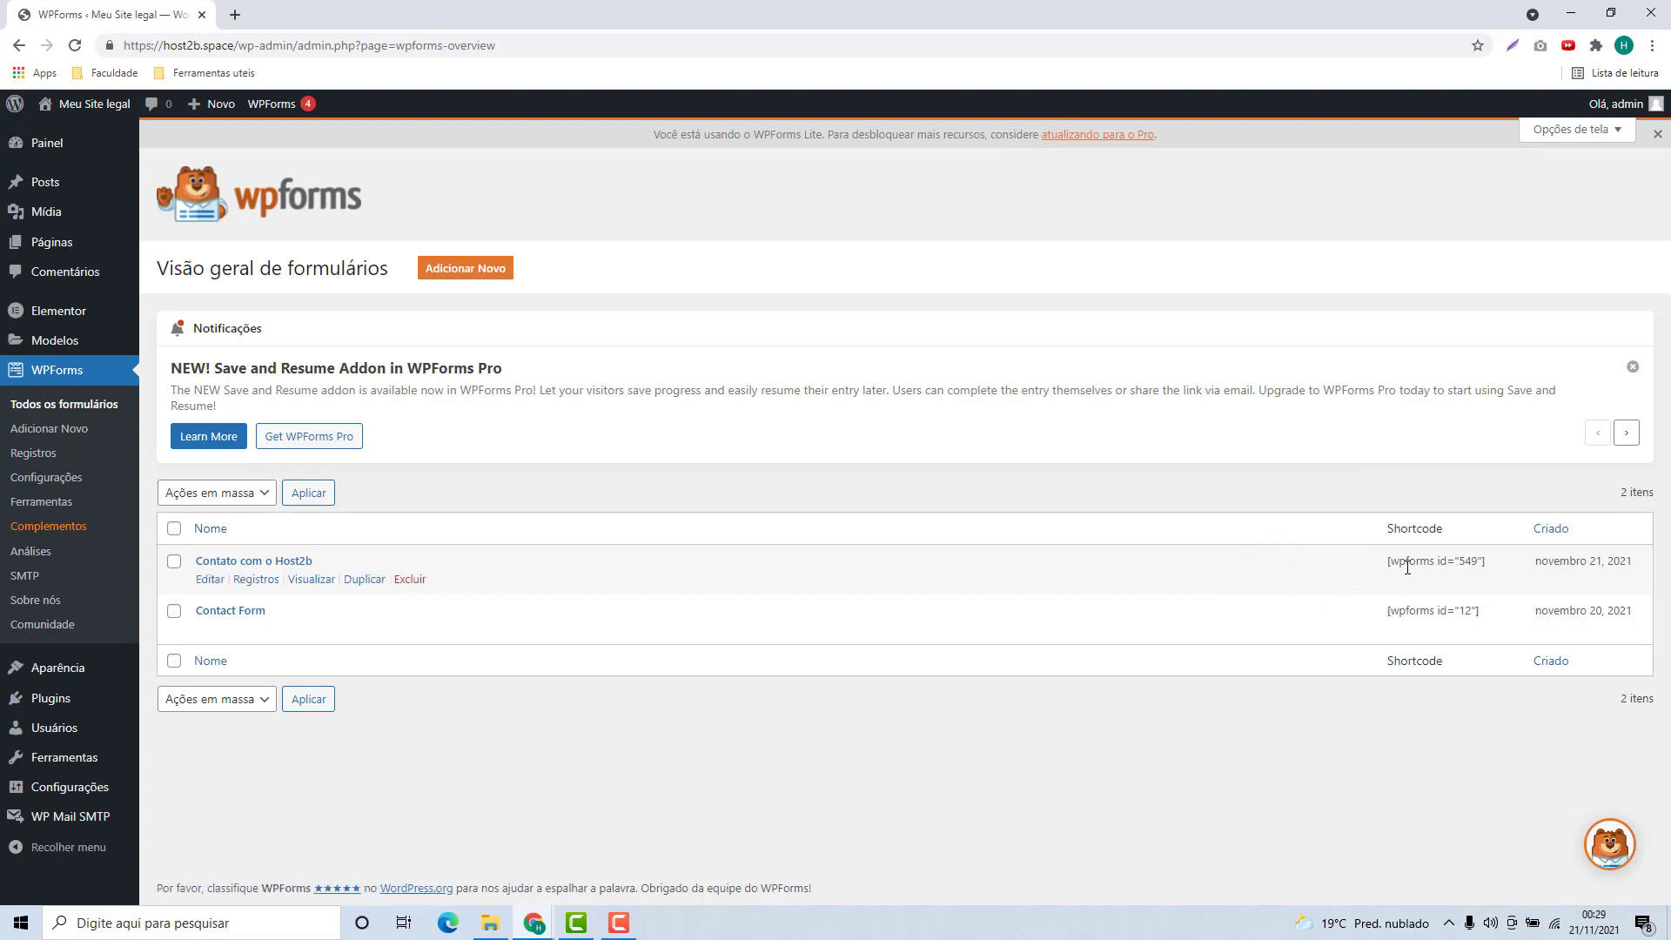
# Copy the shortcode [wpforms id="549"] and go to the Páginas list
pyautogui.moveTo(1390, 563); pyautogui.dragTo(1485, 563)
pyautogui.tripleClick(1453, 564)
pyautogui.hotkey('ctrl', 'c')
pyautogui.click(55, 251)
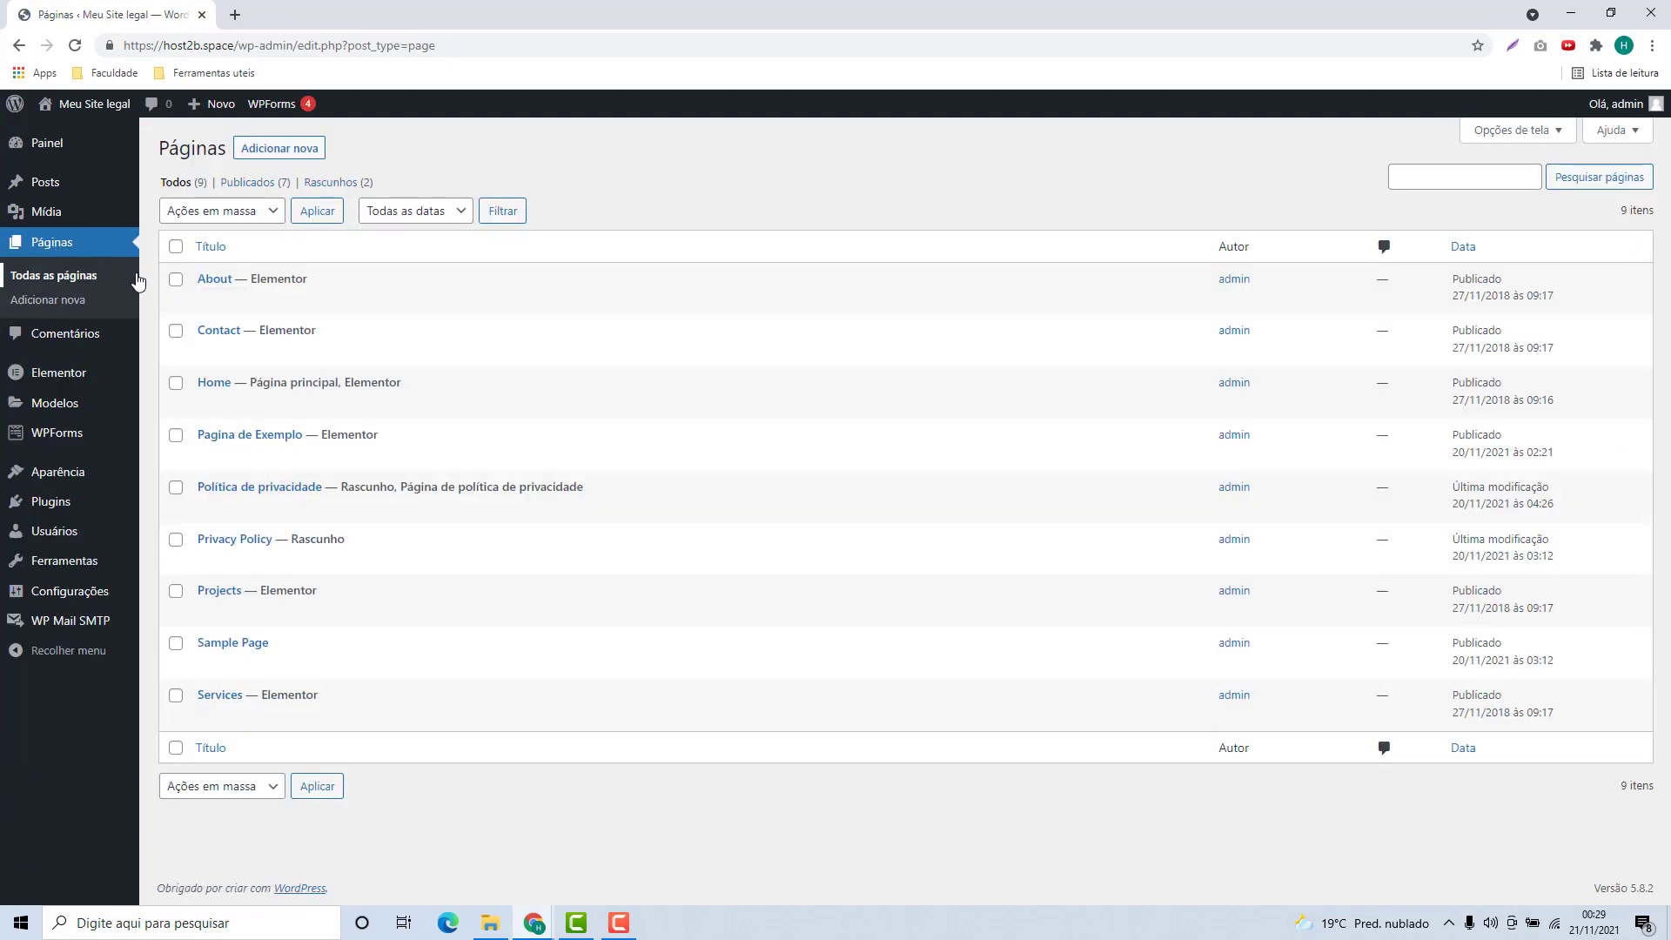
# Create a new page titled 'Pagina de Formulario' with the paragraph 'Qualquer Coisa'
pyautogui.click(279, 150)
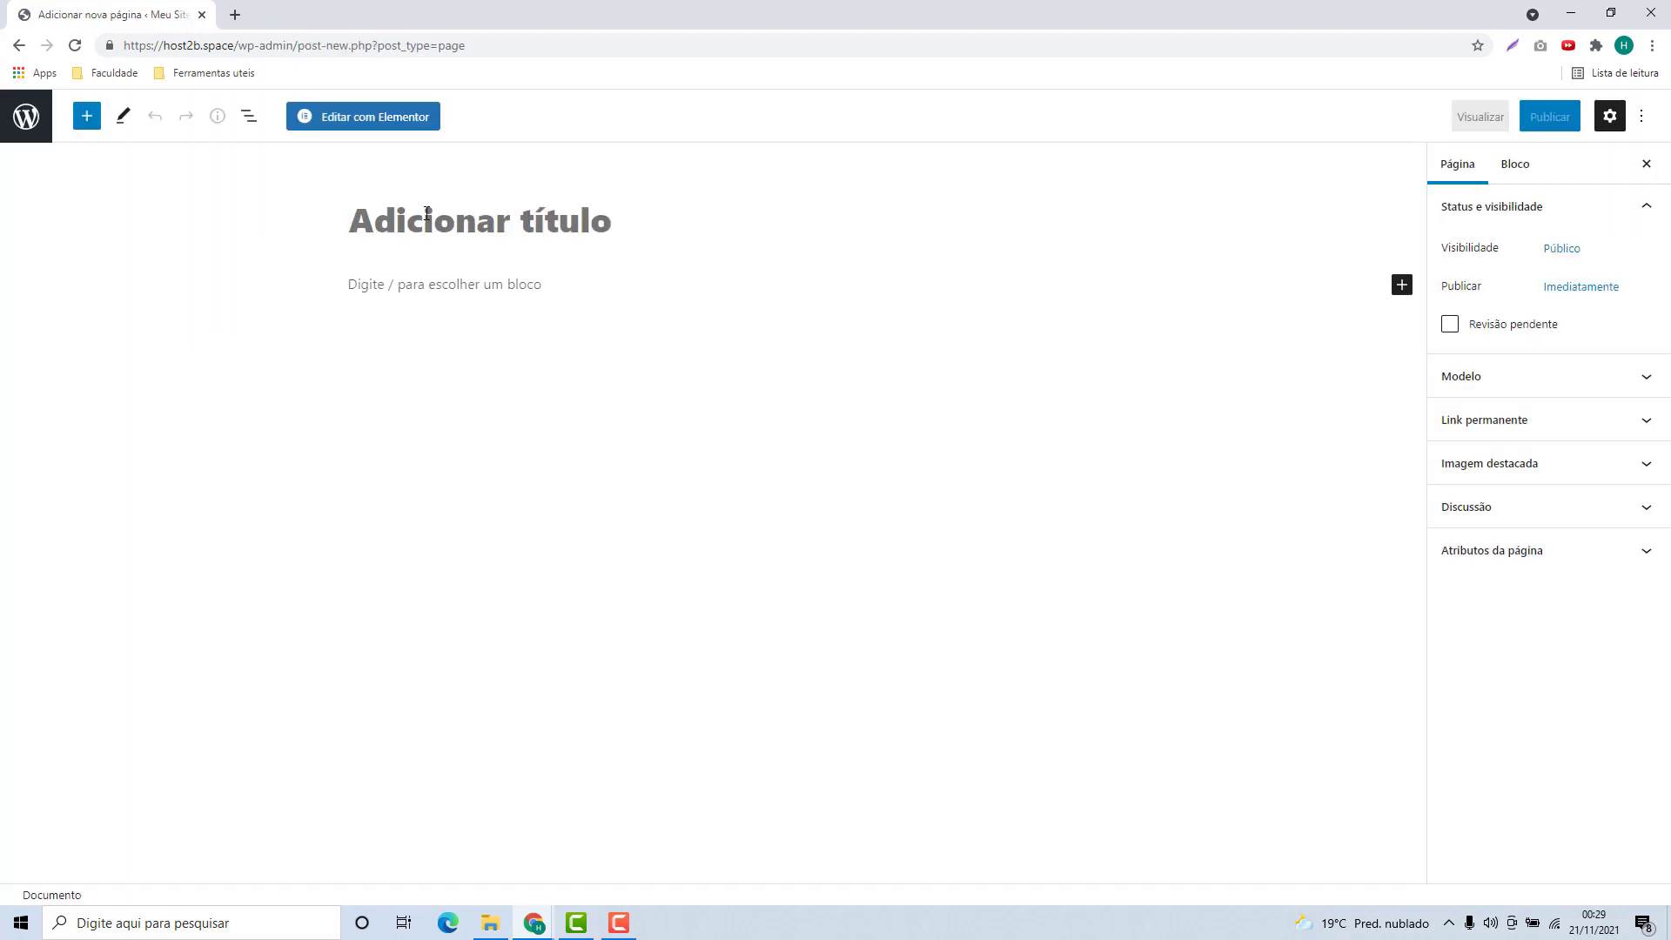
pyautogui.write('Pagina d')
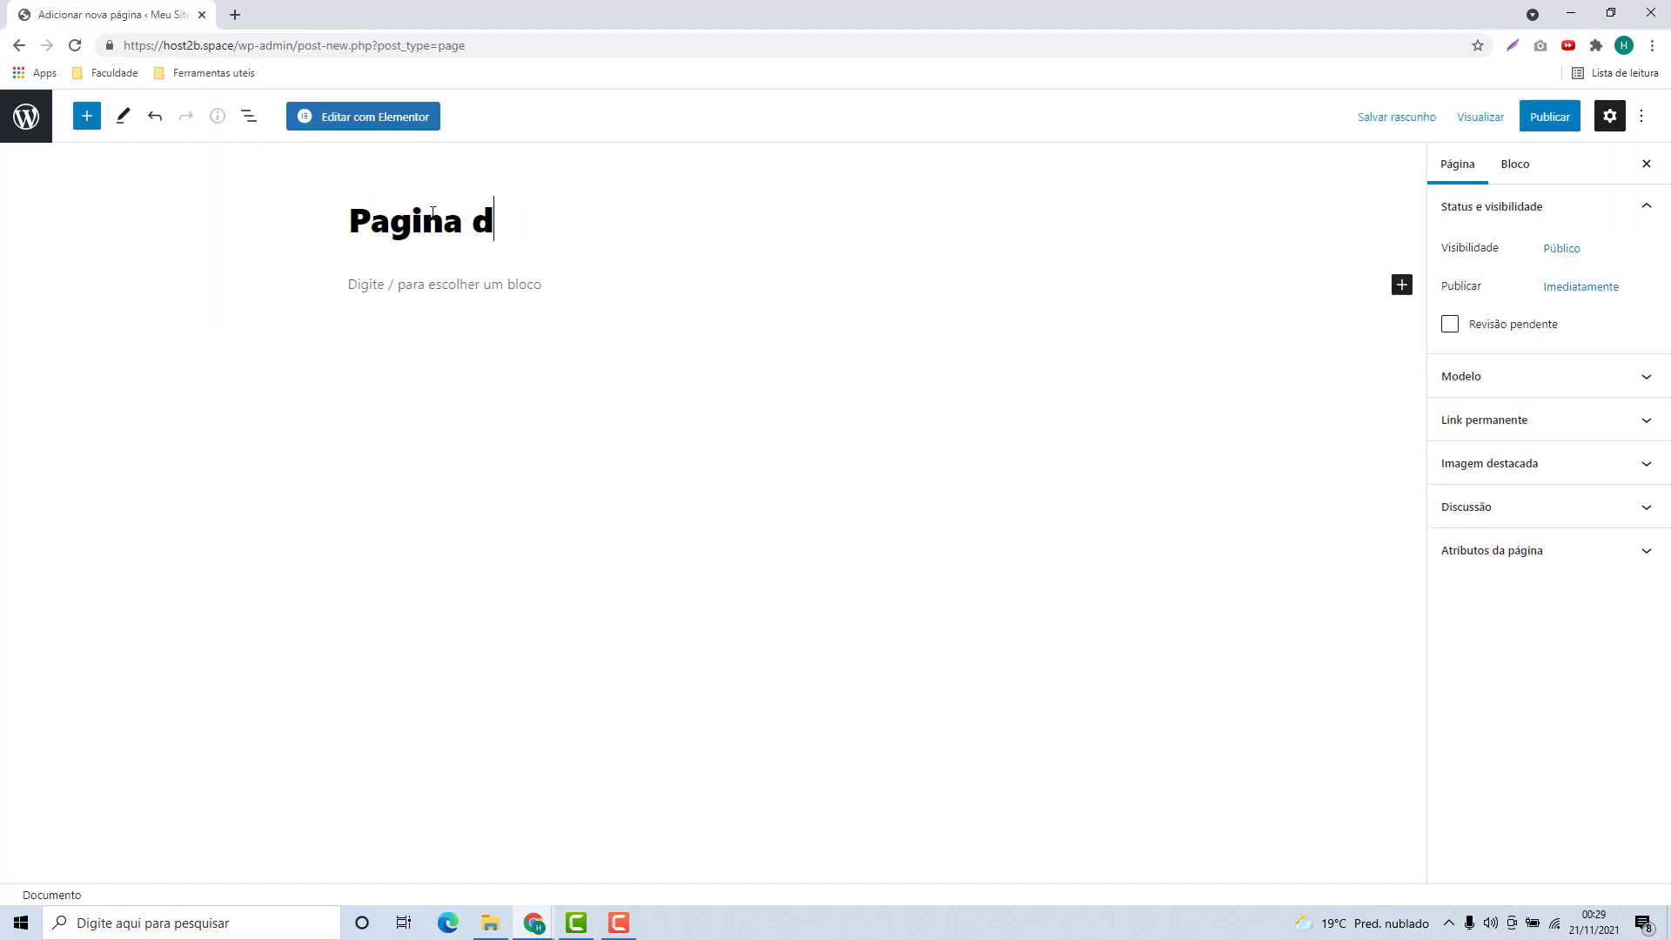
pyautogui.write('e Formulario')
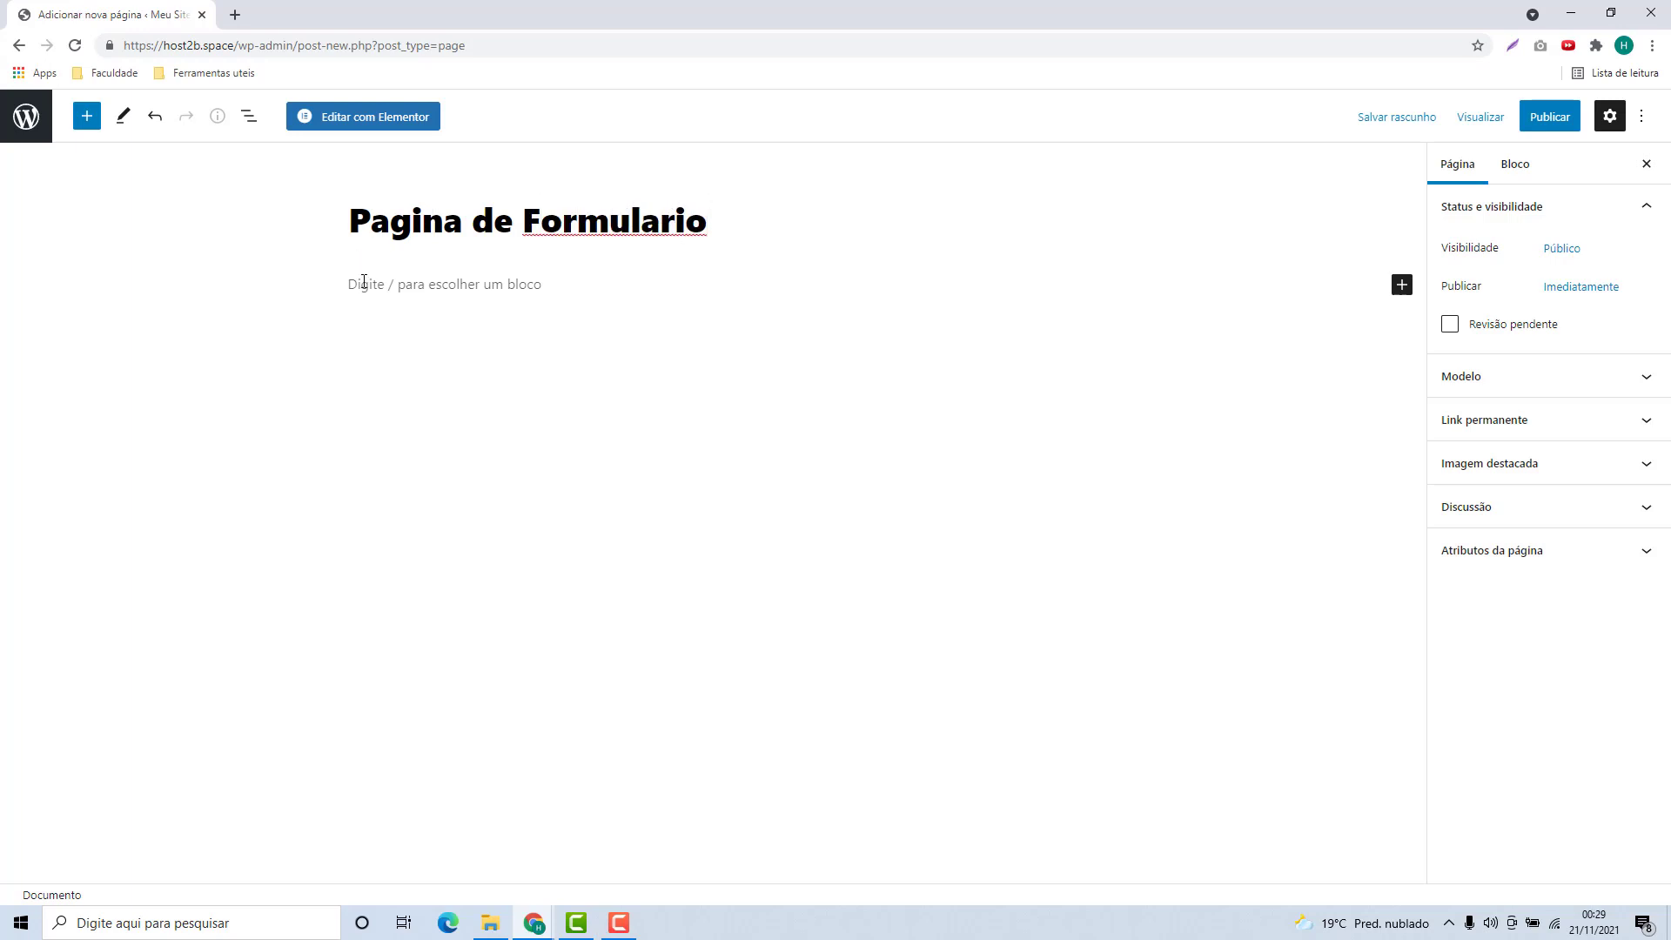
pyautogui.click(364, 282)
pyautogui.write('Qualquer Coisa')
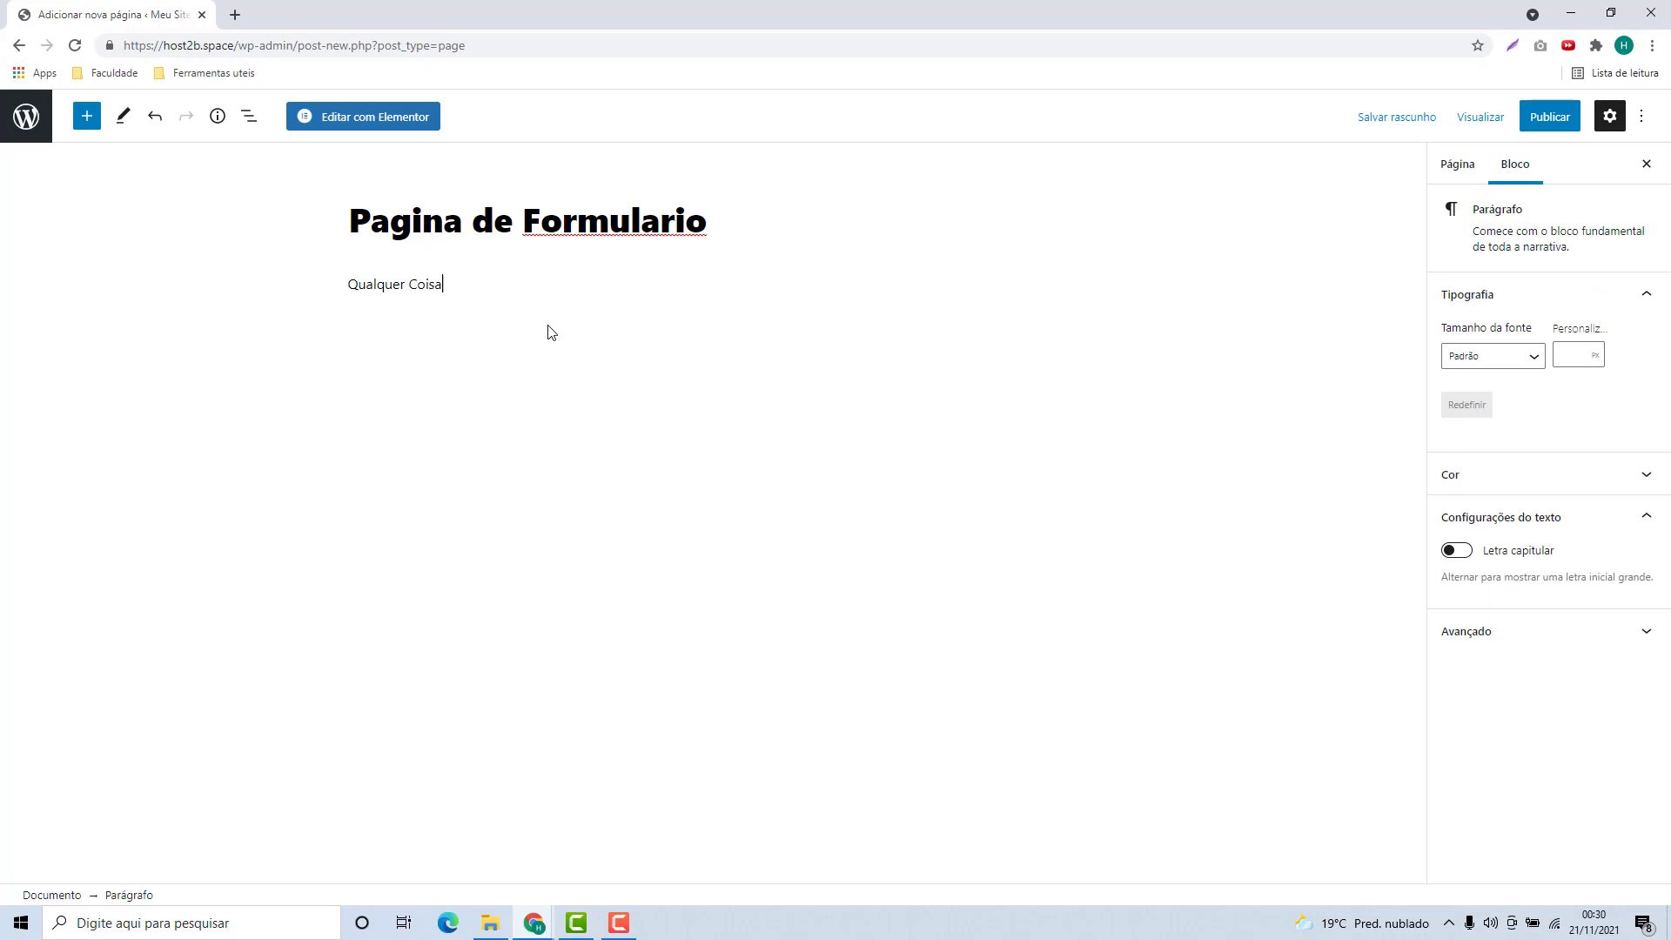
pyautogui.press('Return')
# Add a Shortcode block containing the copied form shortcode [wpforms id="549"]
pyautogui.click(1062, 317)
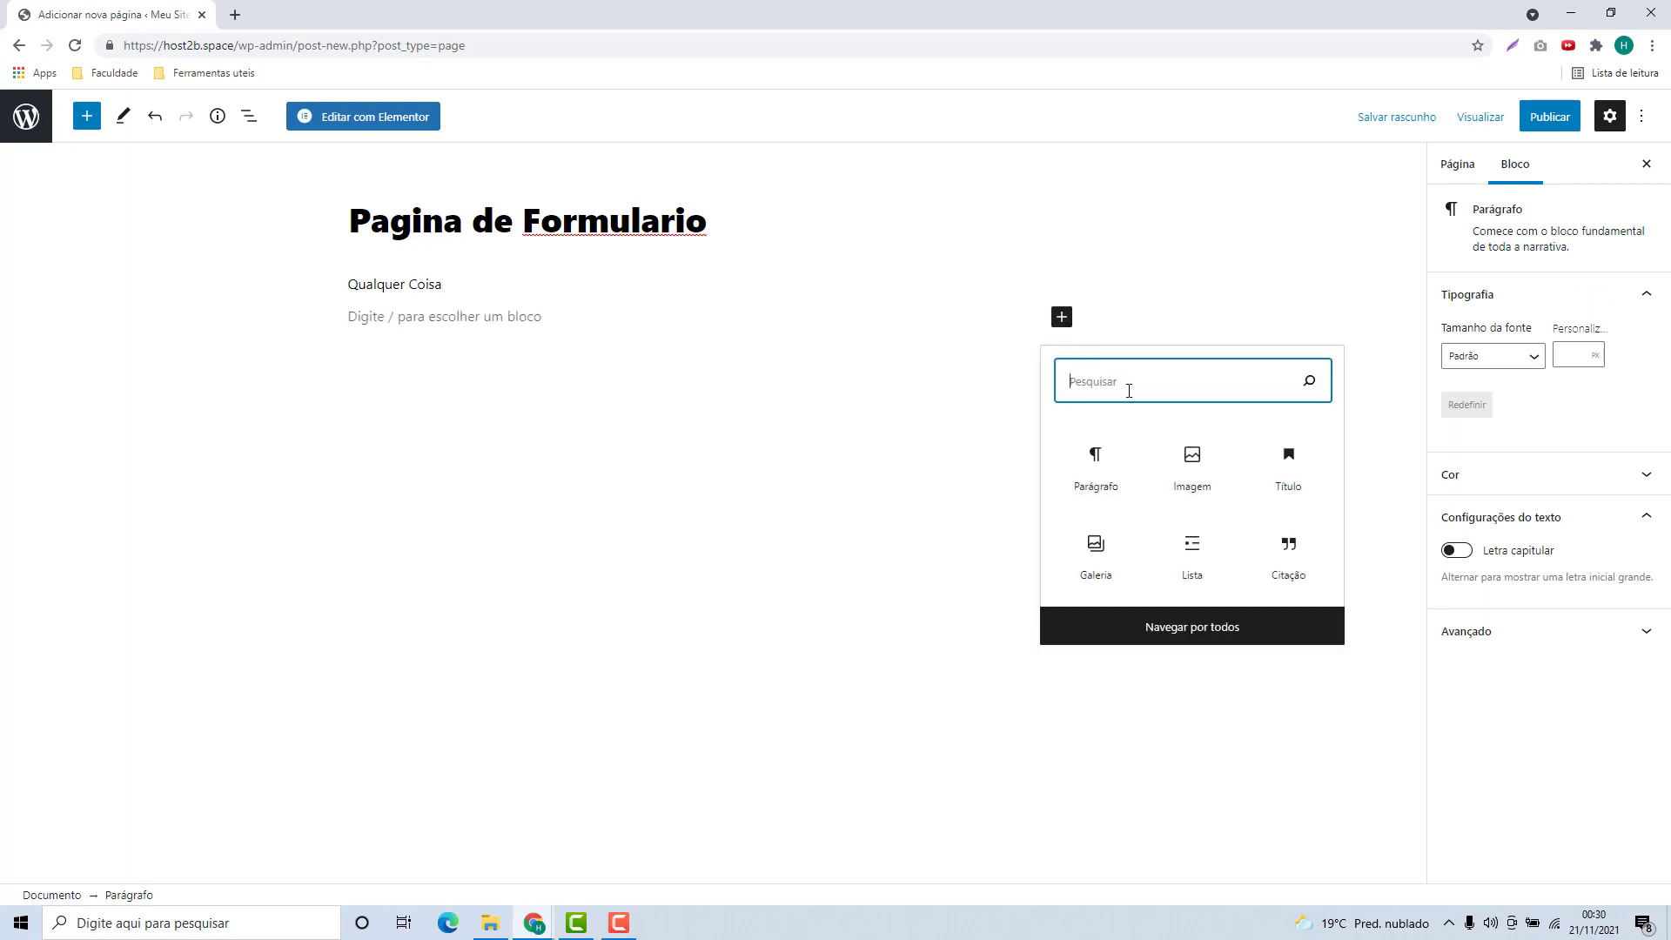
pyautogui.write('sho')
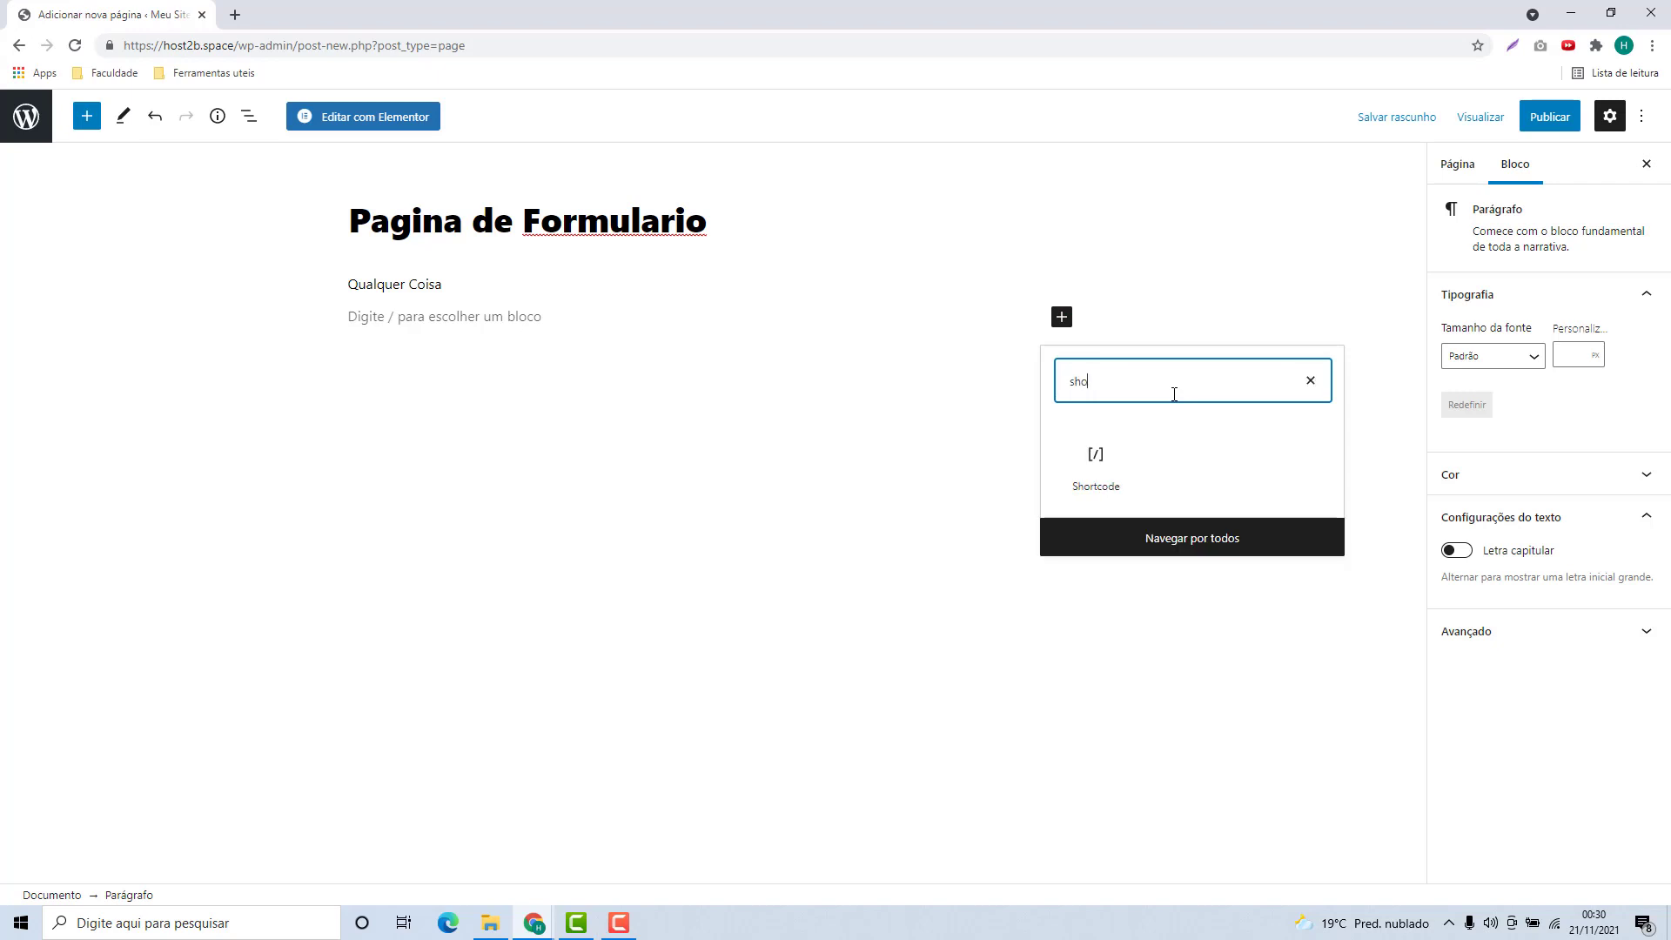
pyautogui.click(1096, 465)
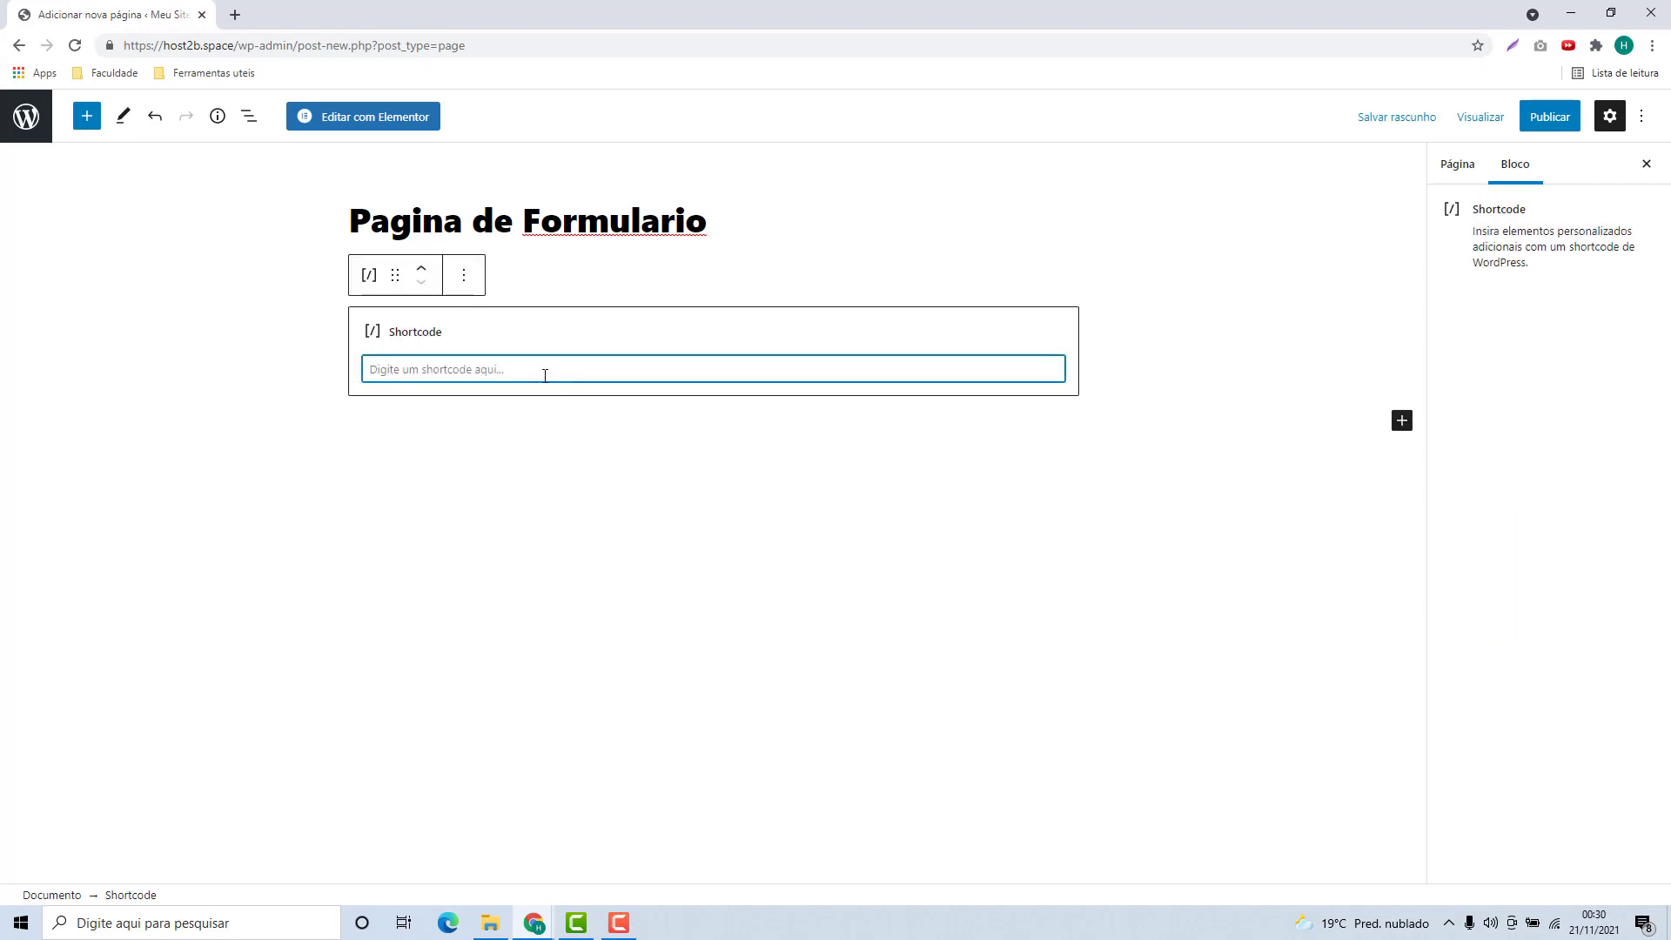
pyautogui.hotkey('ctrl', 'v')
pyautogui.click(614, 442)
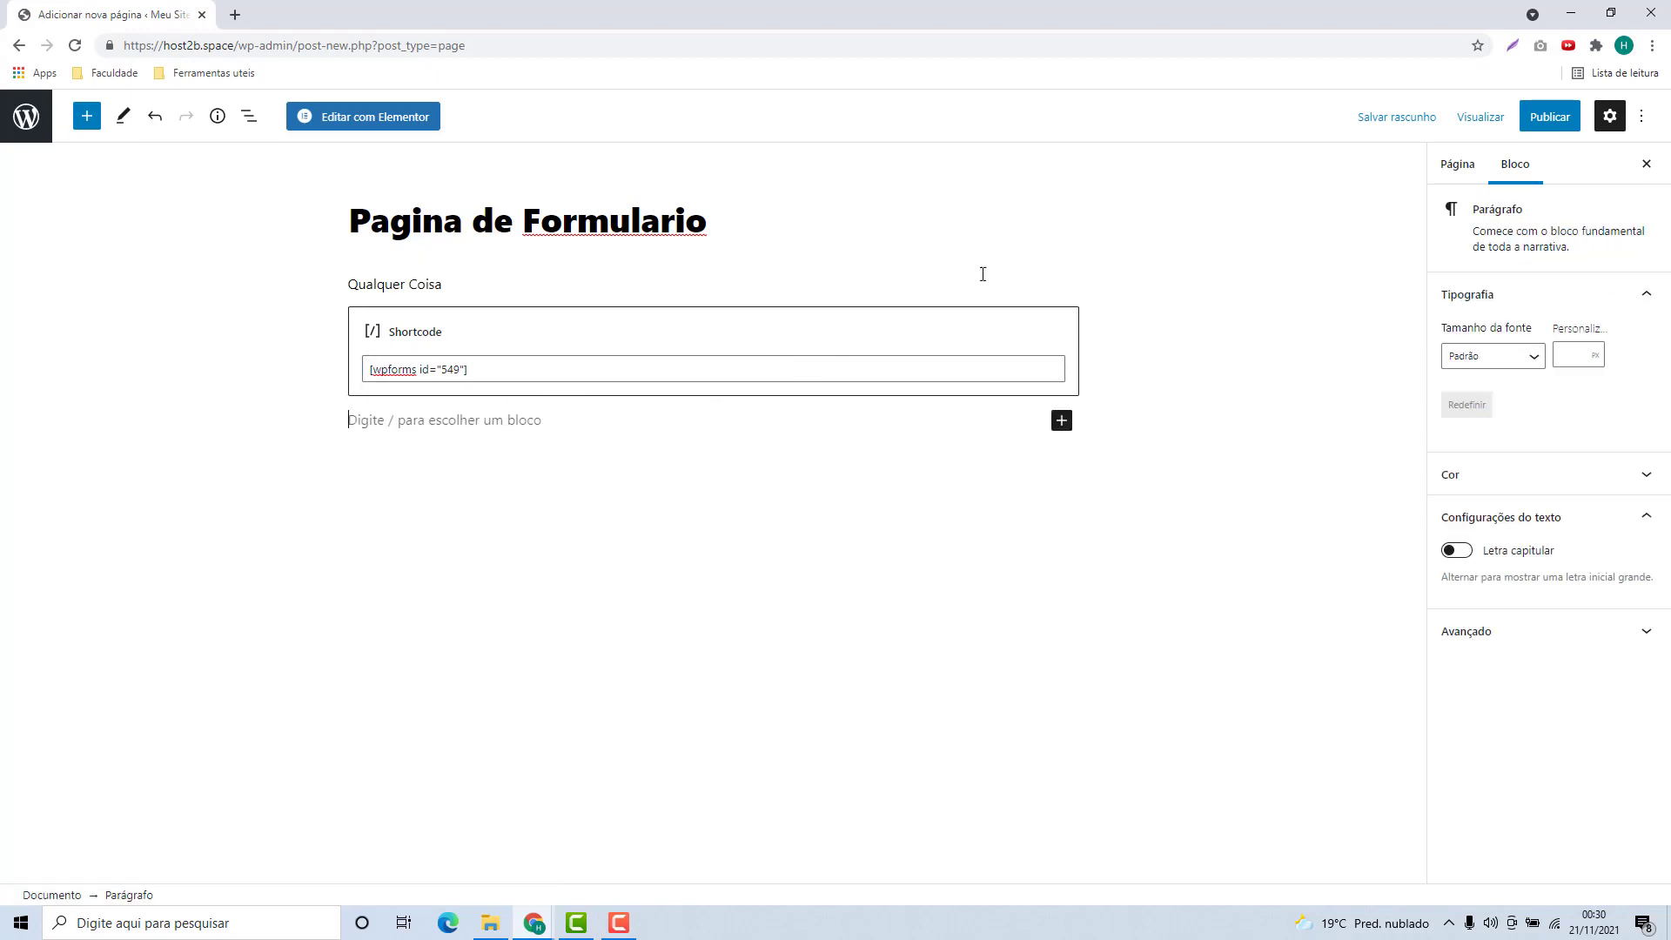
# Publish the page and view the live page in a new tab
pyautogui.click(1533, 133)
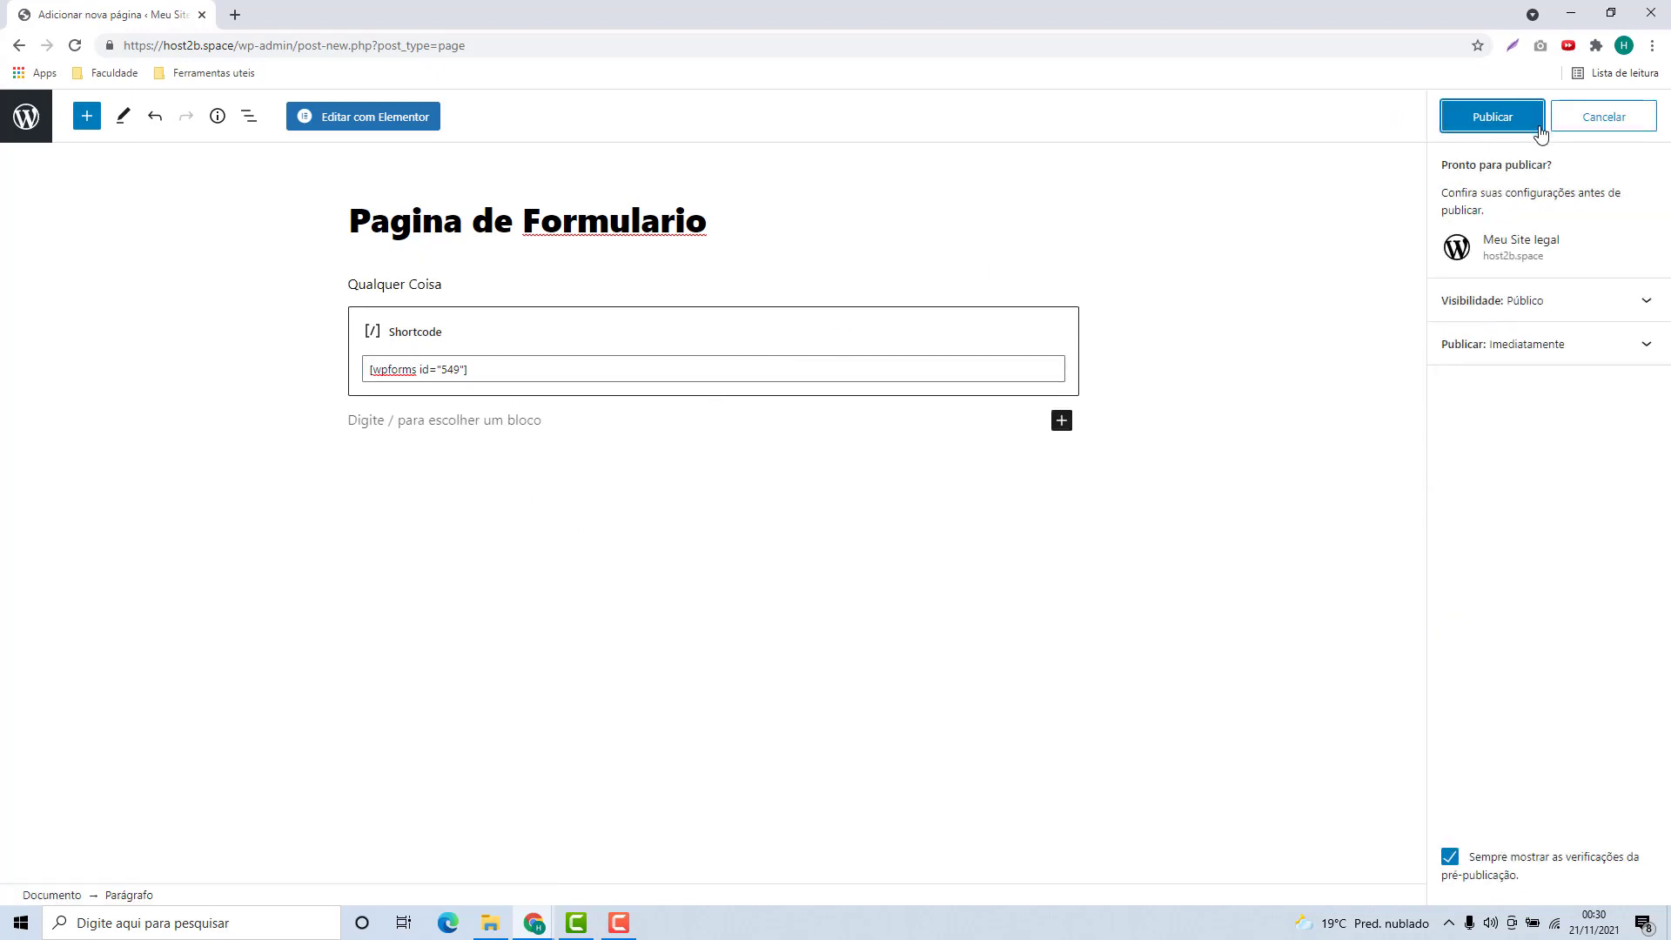
pyautogui.click(1494, 129)
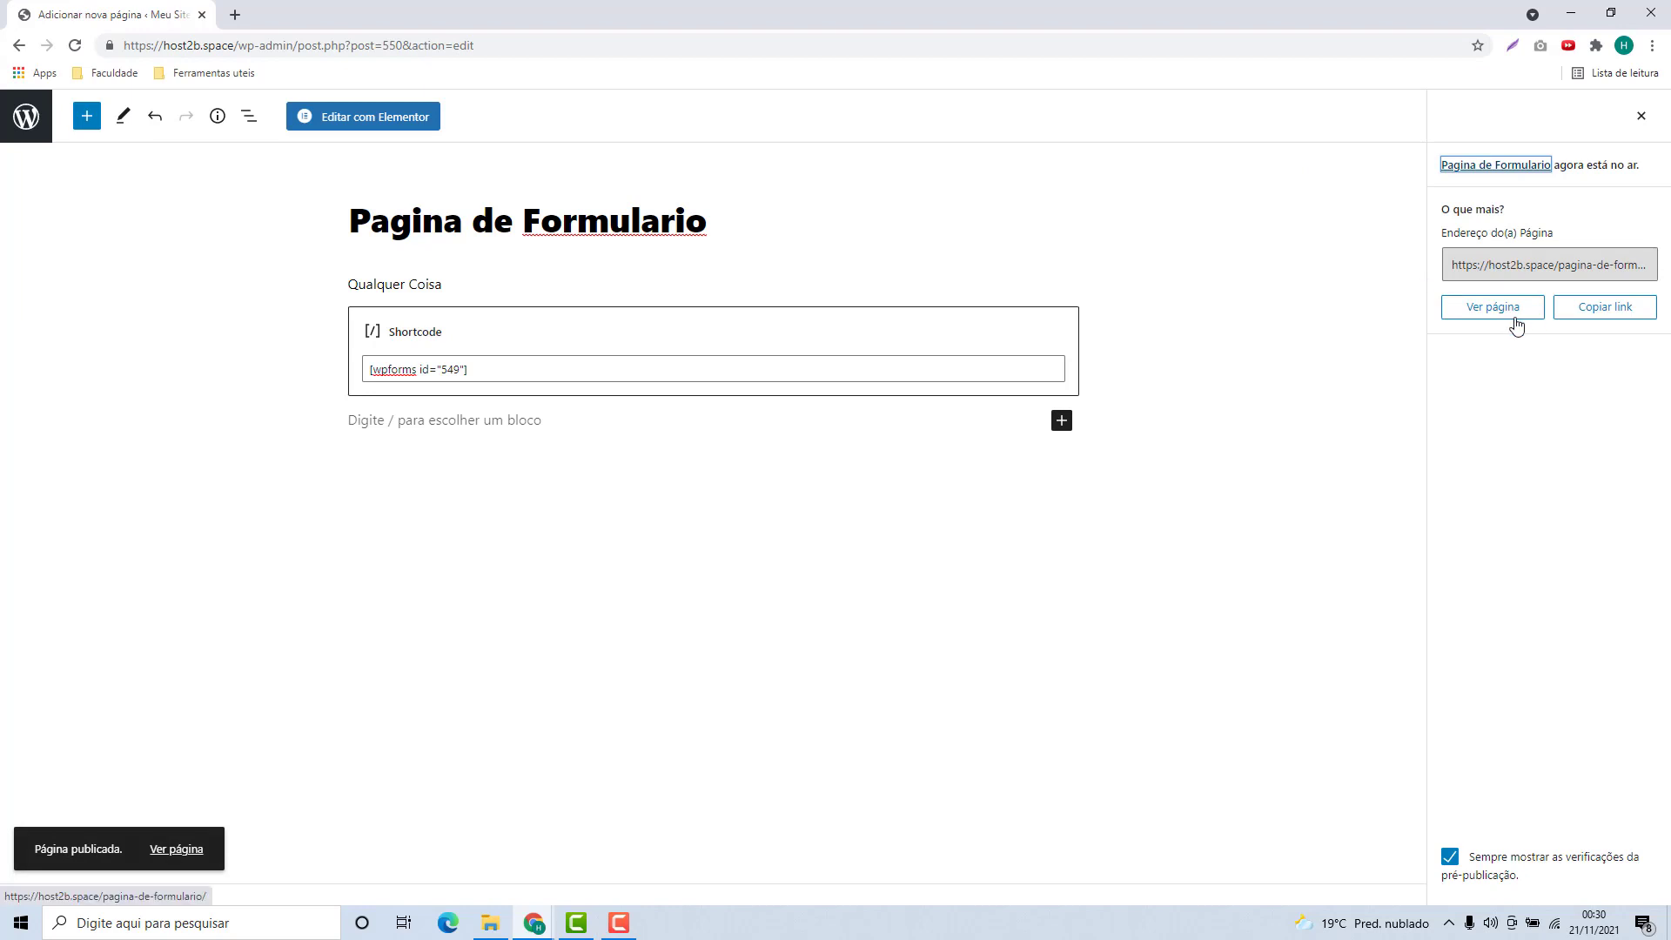
pyautogui.rightClick(1497, 313)
pyautogui.click(1558, 323)
pyautogui.click(331, 14)
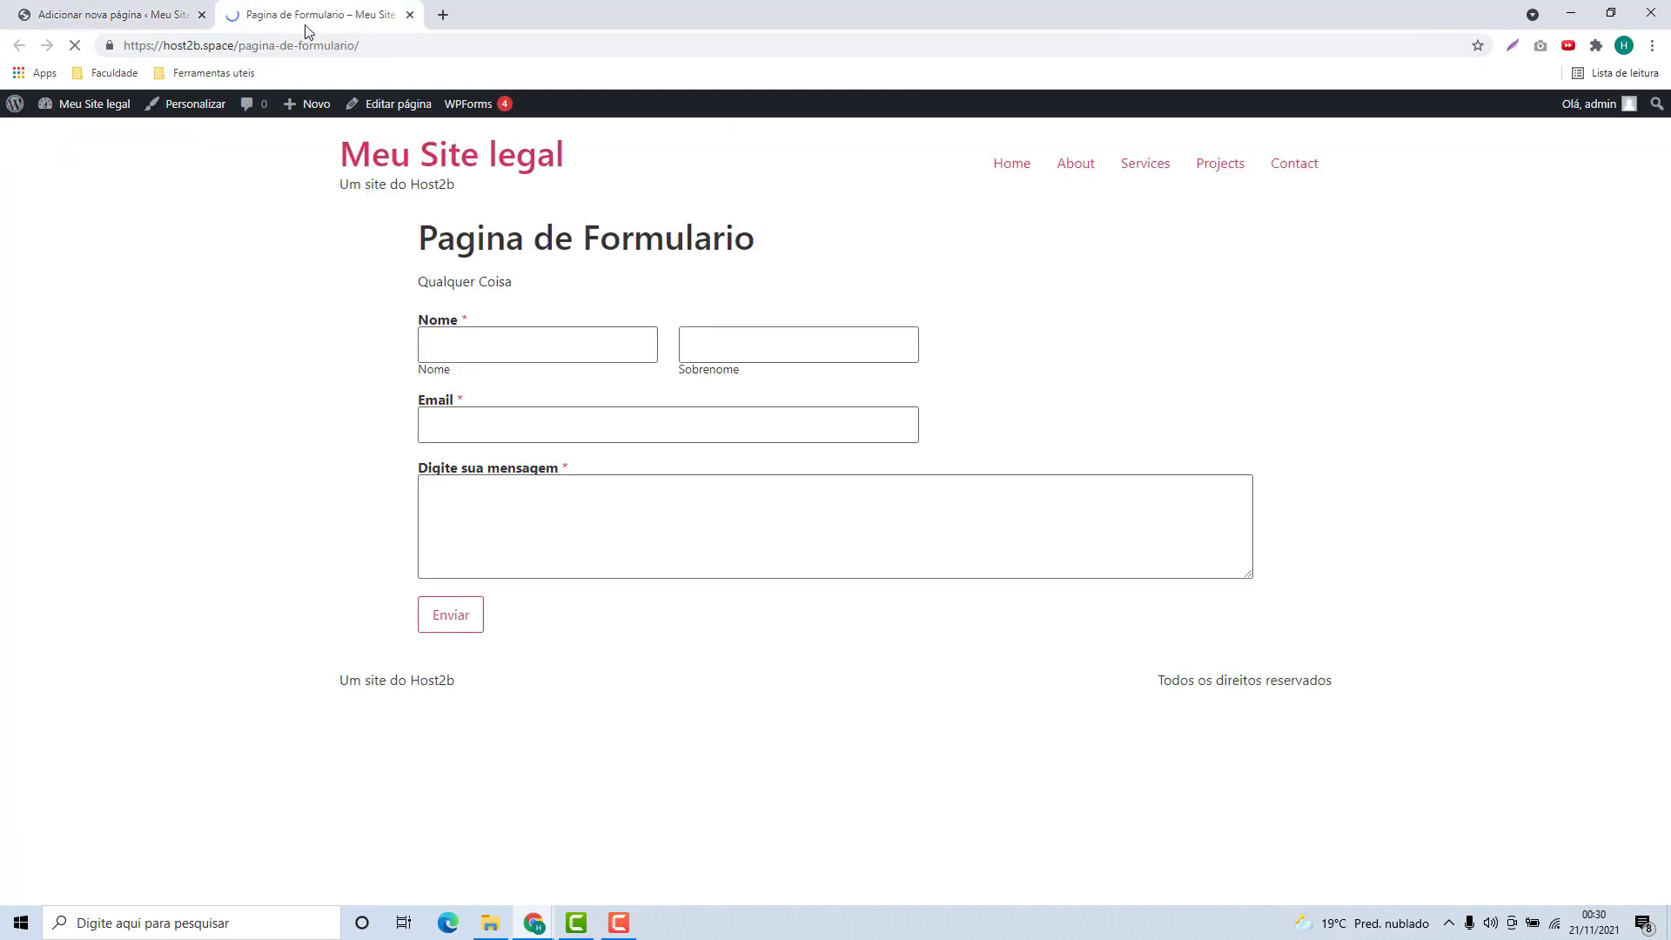
# Try out the live form's Nome, Sobrenome, Email and message fields
pyautogui.click(544, 354)
pyautogui.click(728, 349)
pyautogui.click(609, 413)
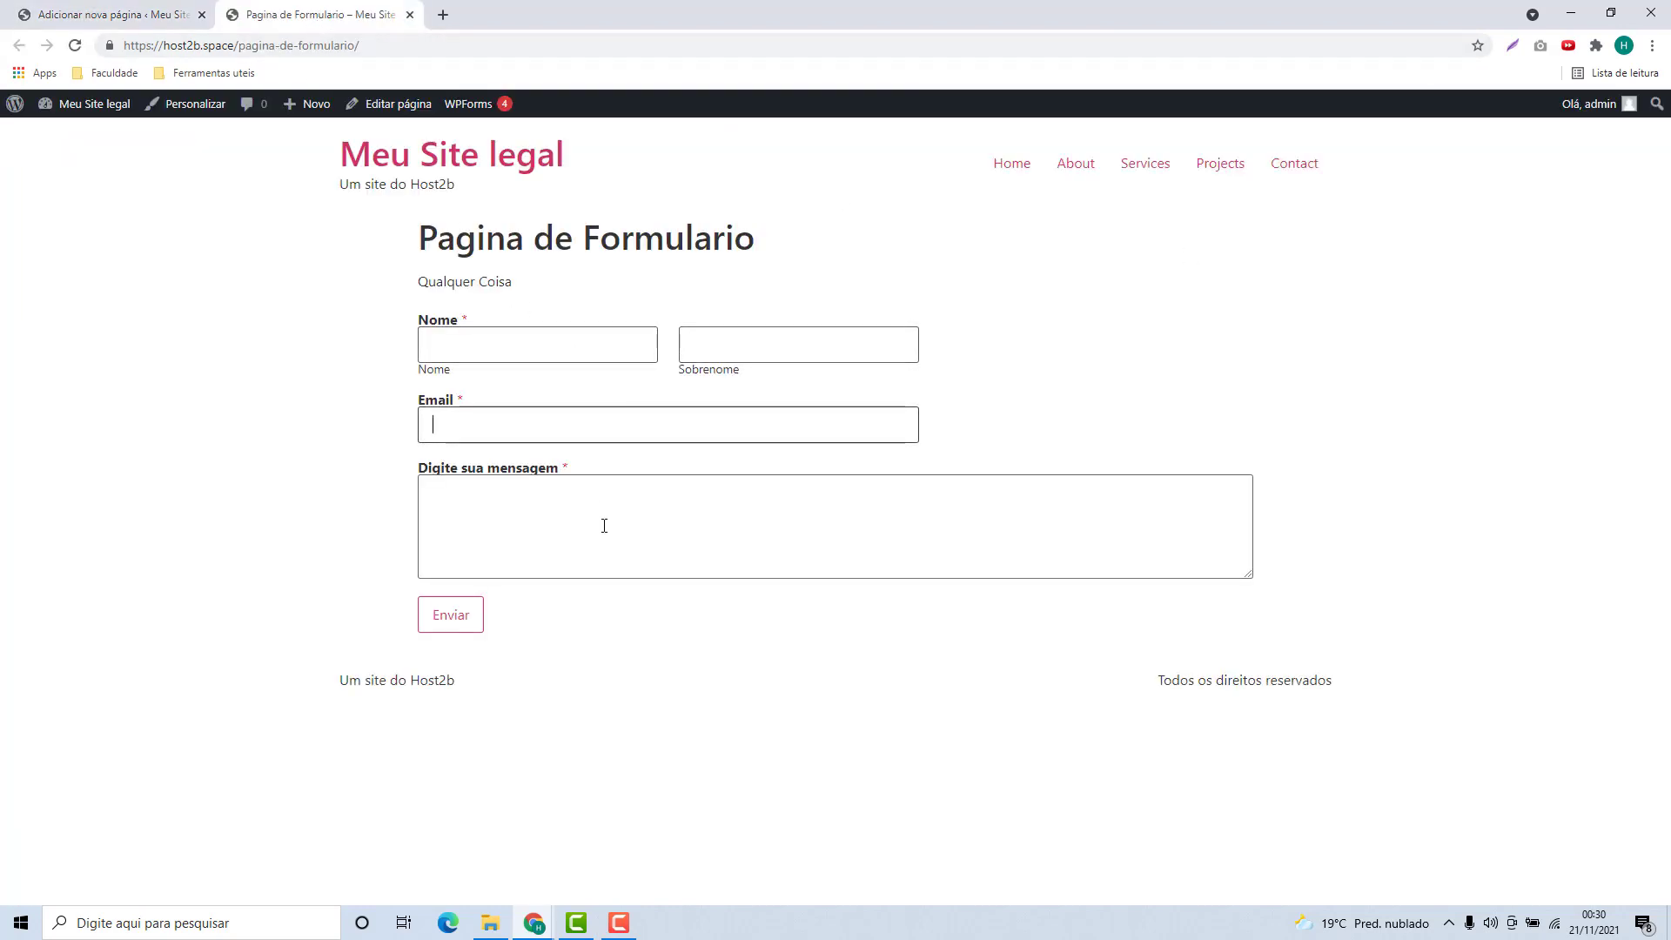
pyautogui.click(604, 523)
pyautogui.click(554, 431)
pyautogui.click(548, 352)
pyautogui.click(686, 344)
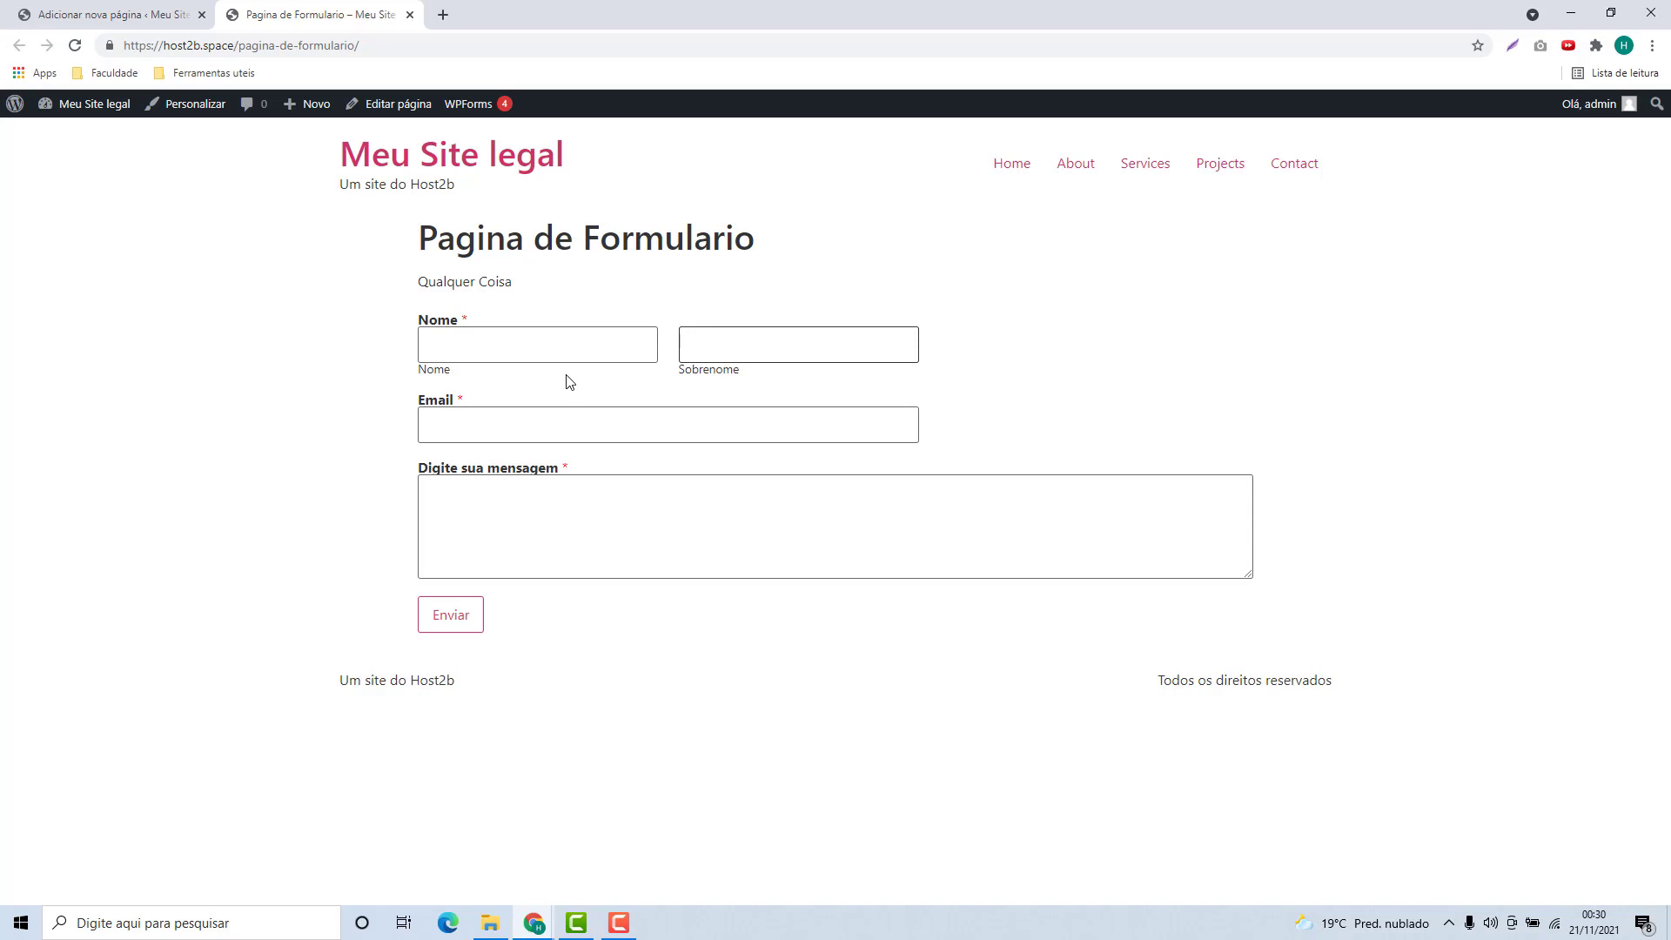
# Enter a first name and a test e-mail address in the form
pyautogui.click(647, 358)
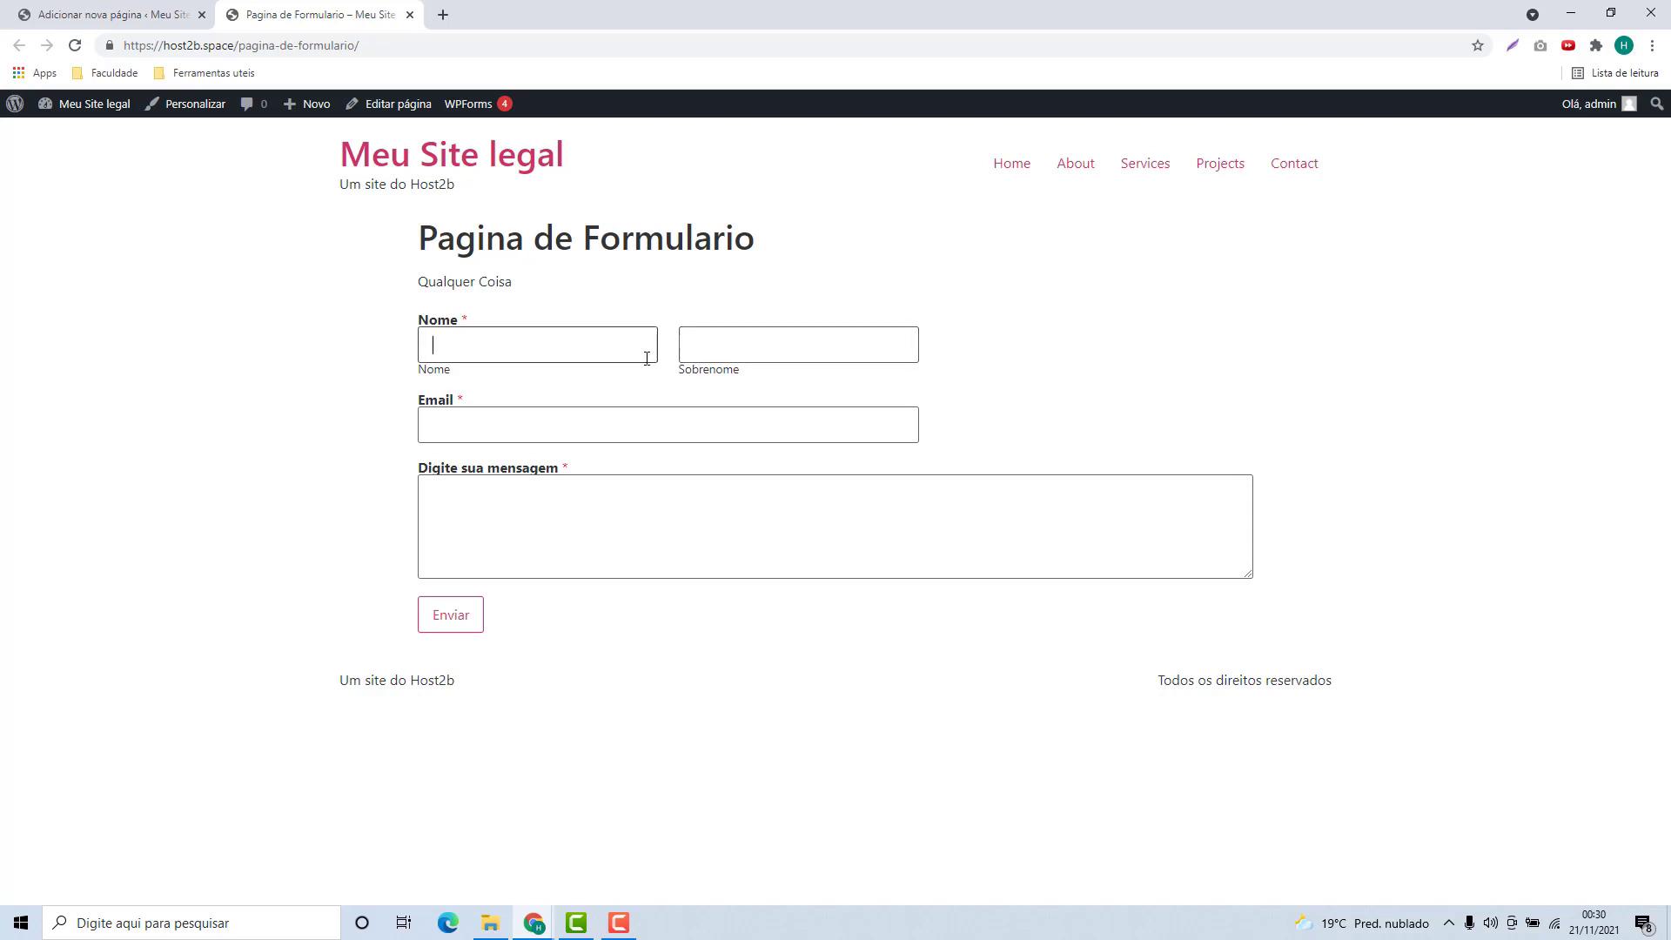
pyautogui.click(593, 349)
pyautogui.press('Tab')
pyautogui.write('M')
pyautogui.click(649, 429)
# Write 'Uma mensagem legal' as the message and submit, getting the thank-you confirmation
pyautogui.click(582, 518)
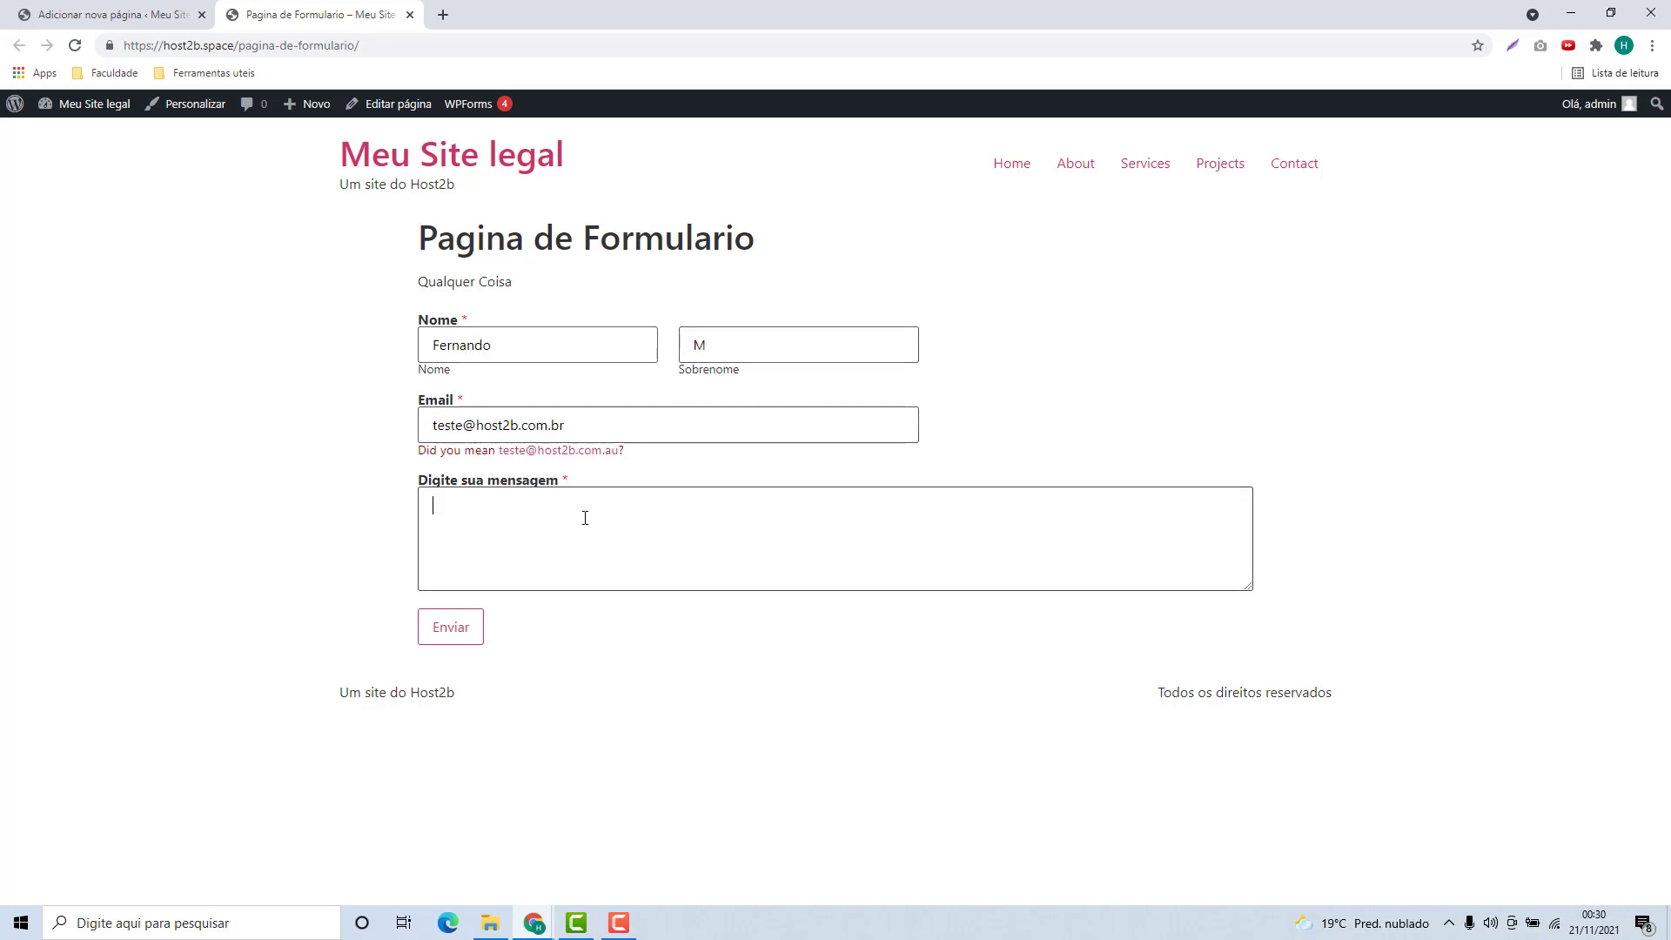
pyautogui.write('Uma mensagem legal')
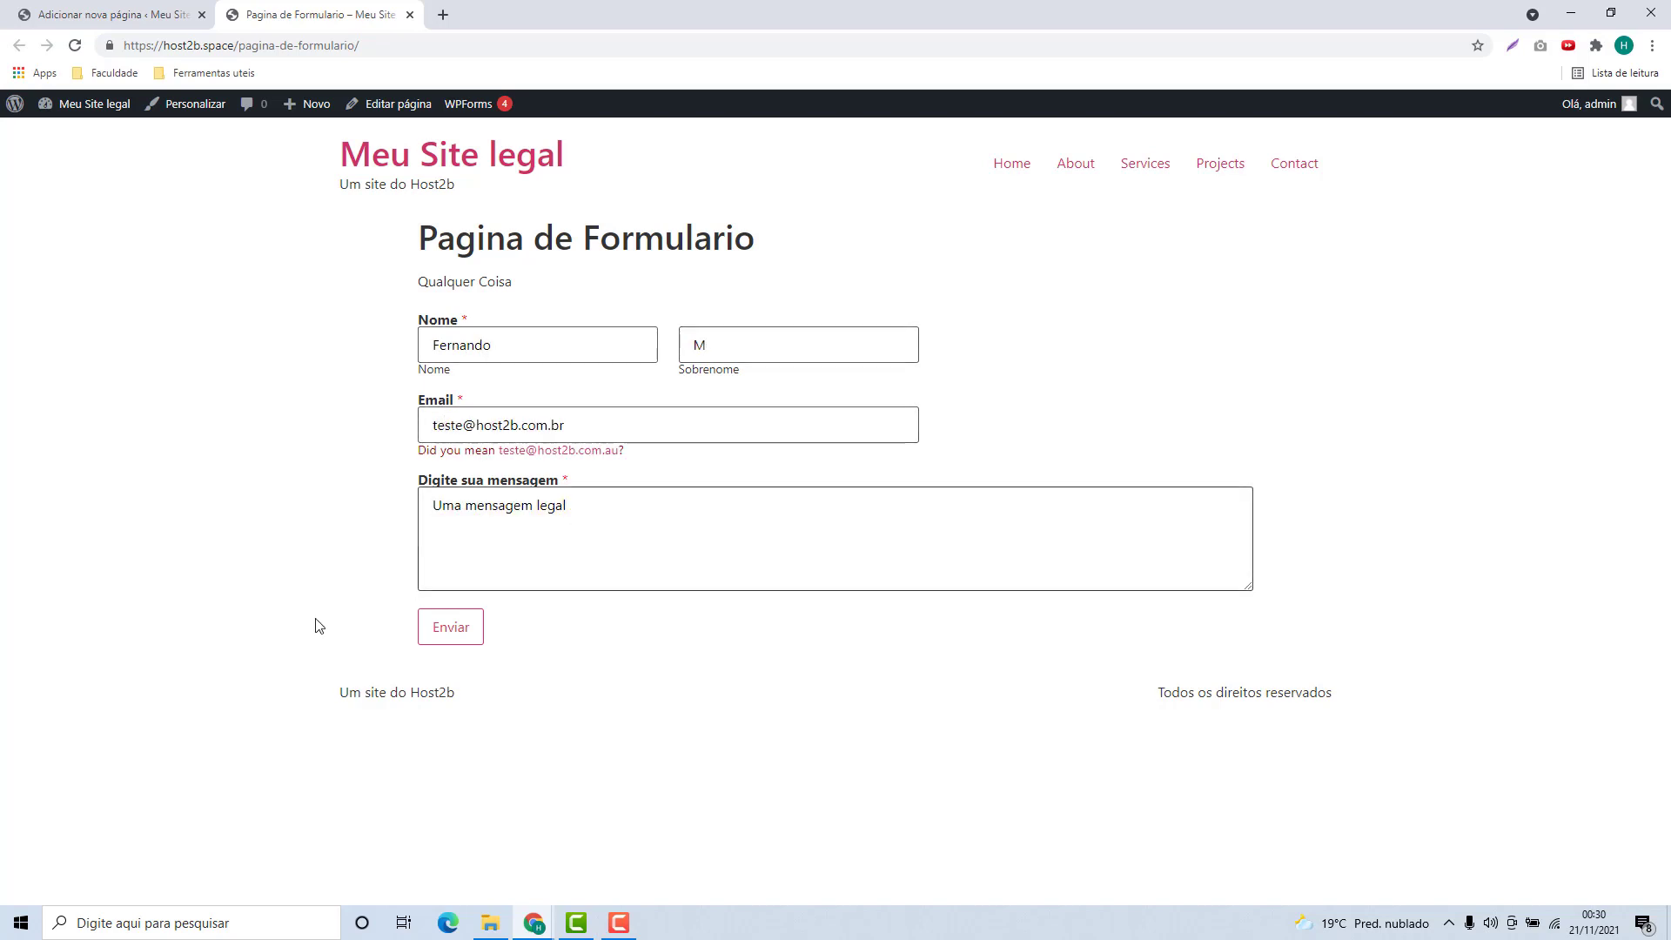
pyautogui.click(451, 640)
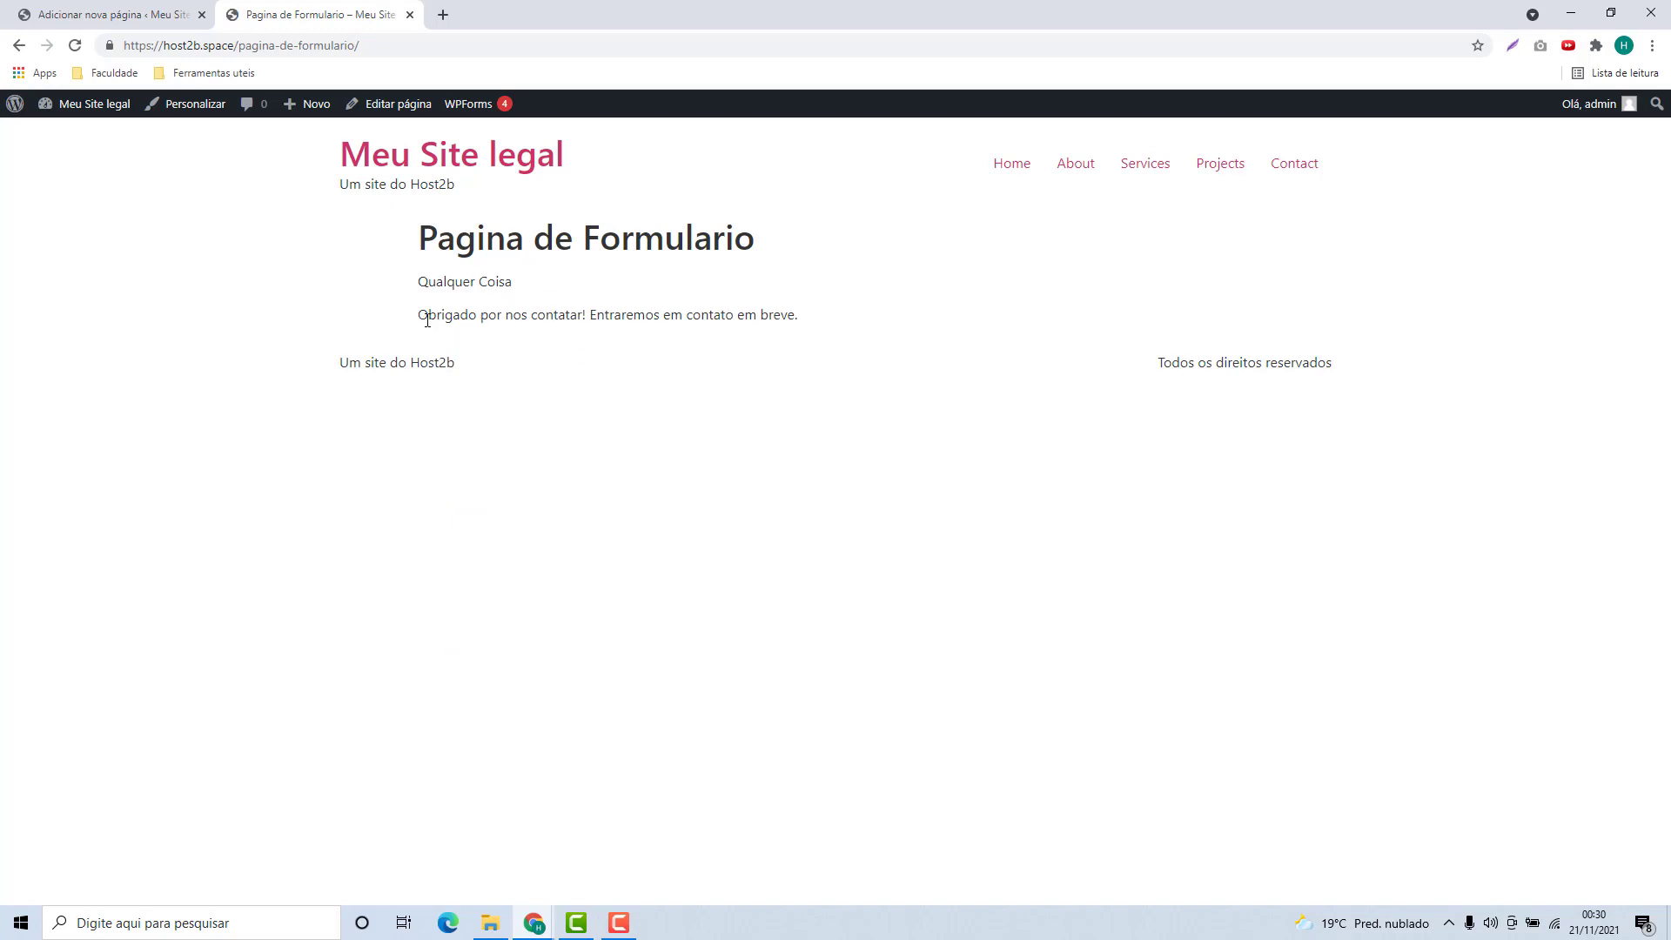
pyautogui.moveTo(417, 321); pyautogui.dragTo(769, 331)
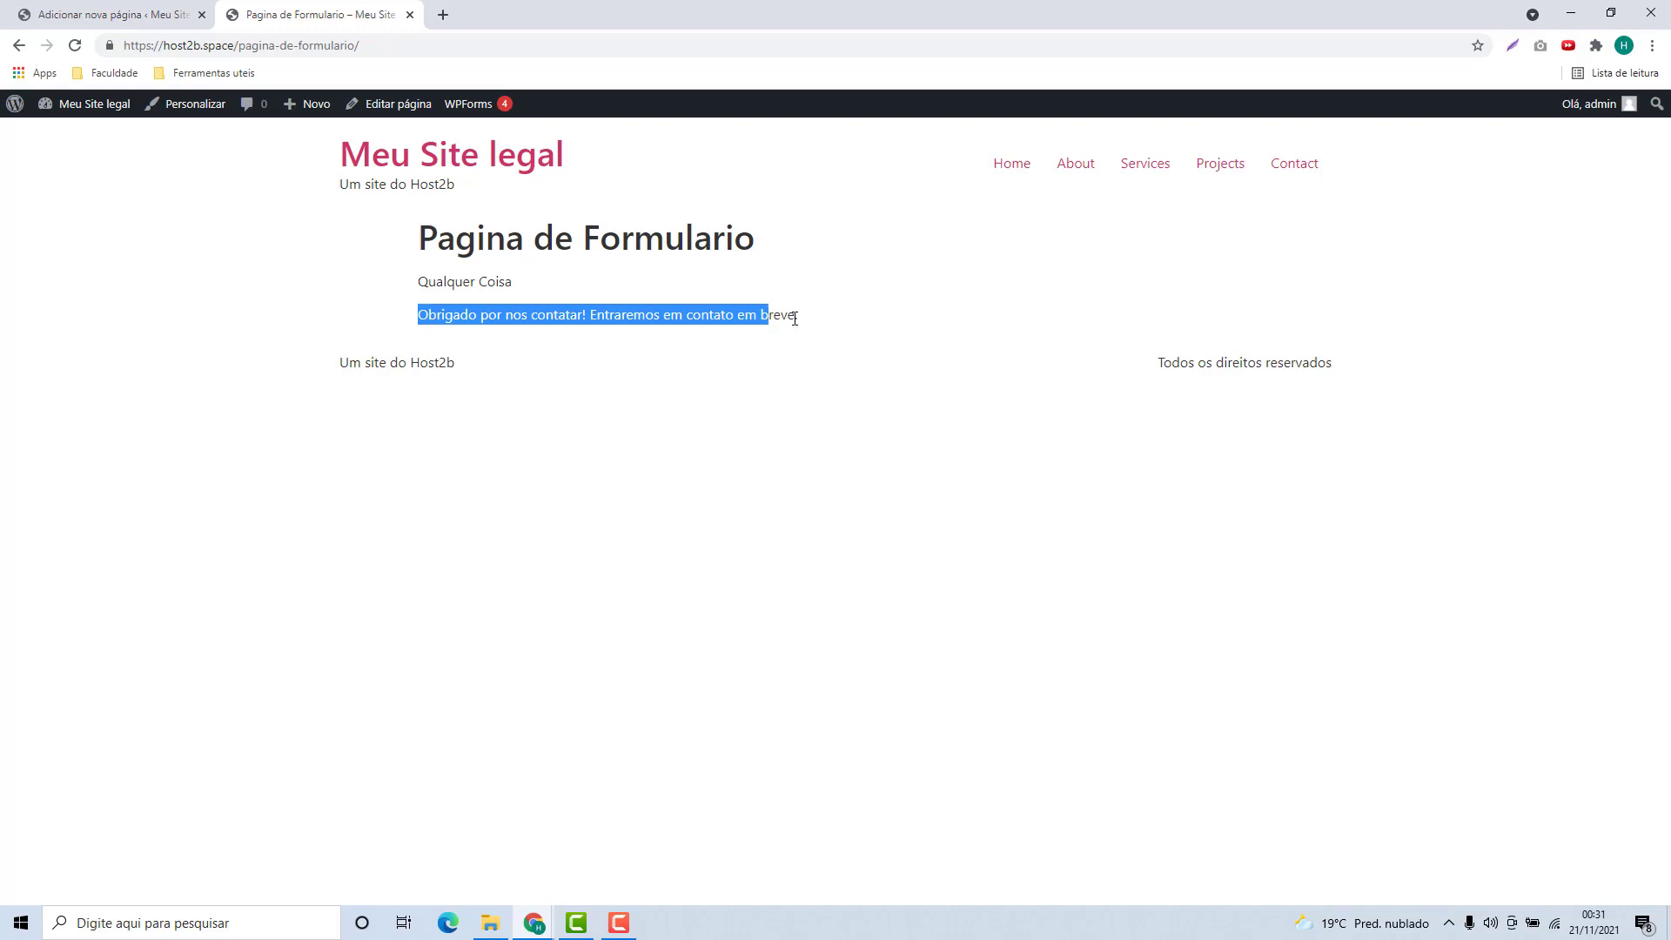